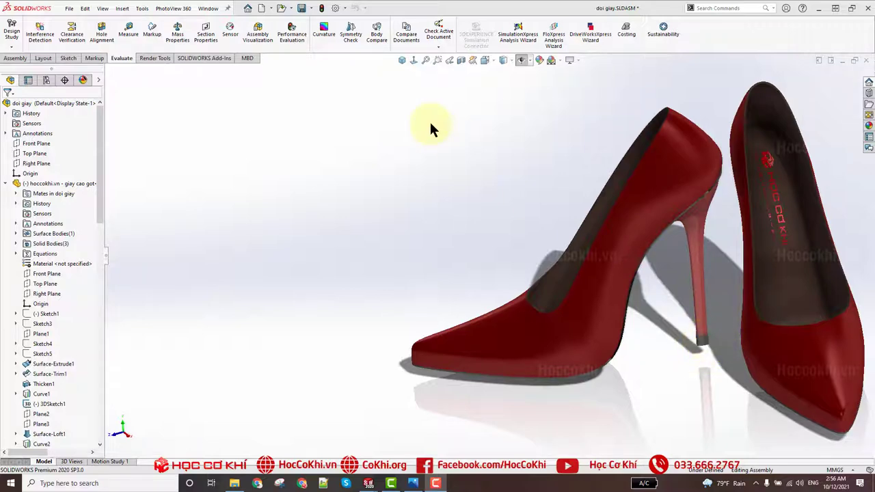
Orbit the red pump assembly, then close the doi giay.SLDASM document
mouse_move(431, 129)
middle_down()
mouse_move(428, 143)
mouse_move(479, 132)
middle_up()
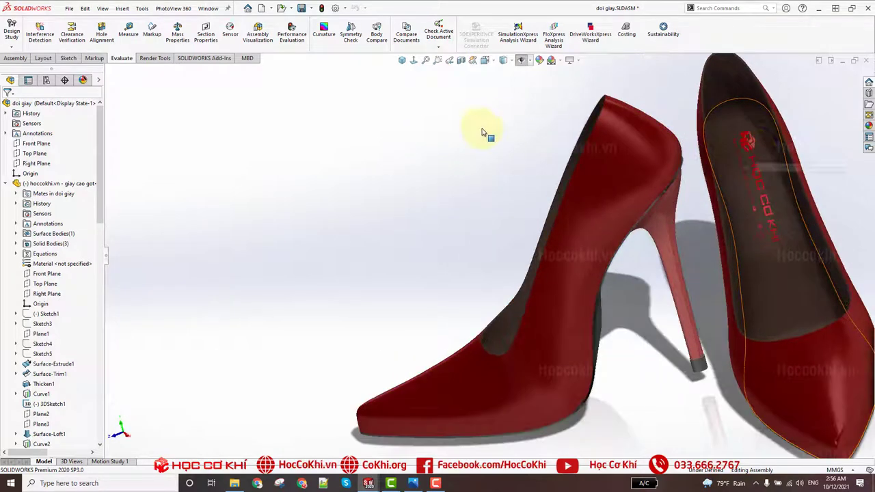
click(866, 60)
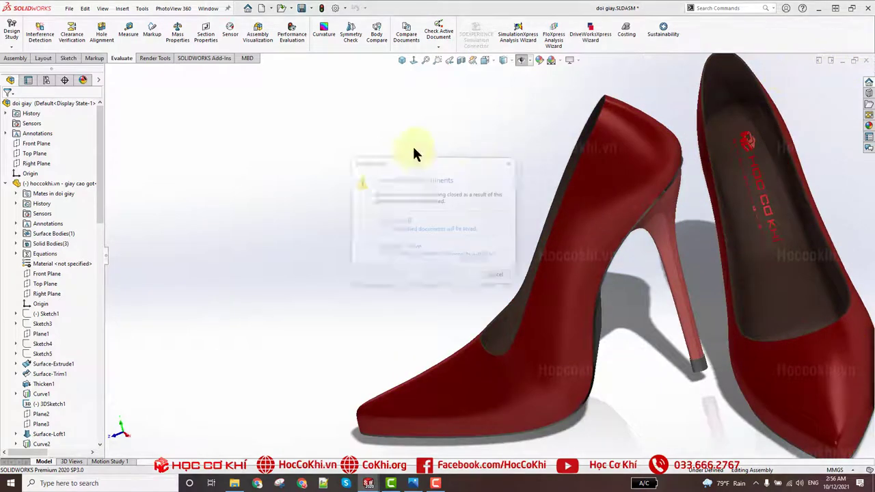
Discard the assembly changes and hide the ben canh reference plane on the wireframe shoe part
click(413, 250)
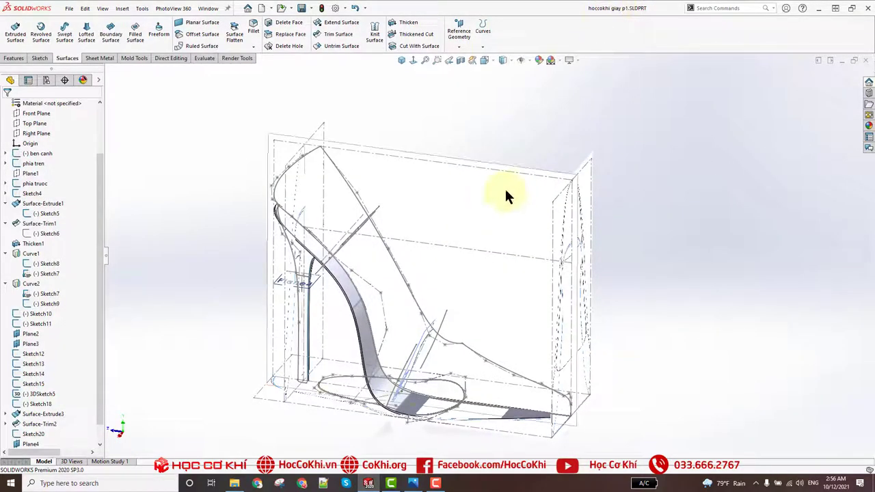
mouse_move(428, 238)
middle_down()
mouse_move(562, 257)
mouse_move(586, 251)
middle_up()
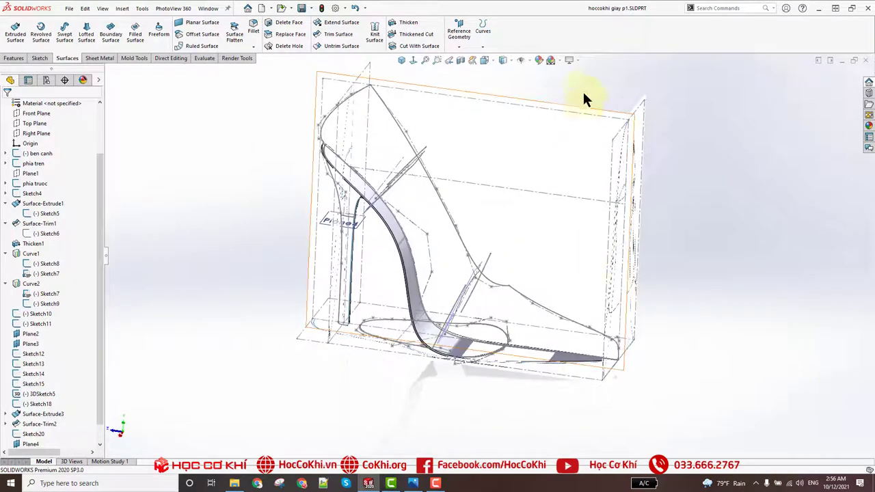
scroll(547, 195, down, 3)
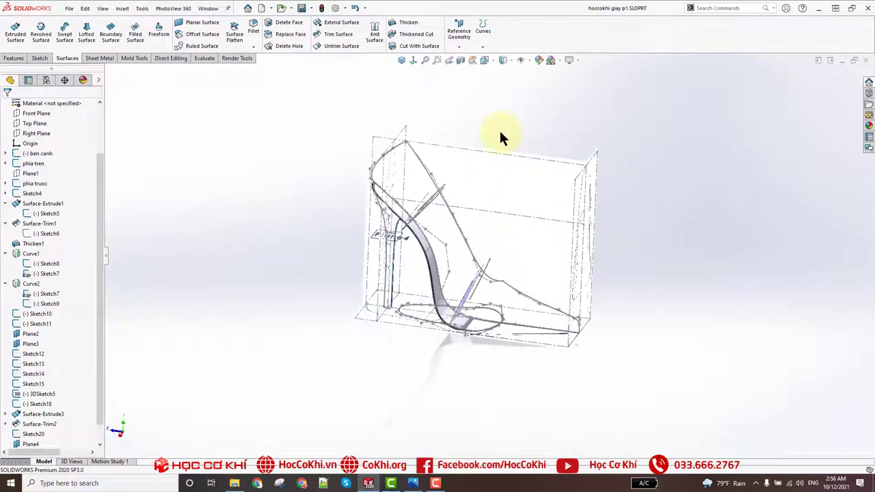
scroll(301, 178, down, 2)
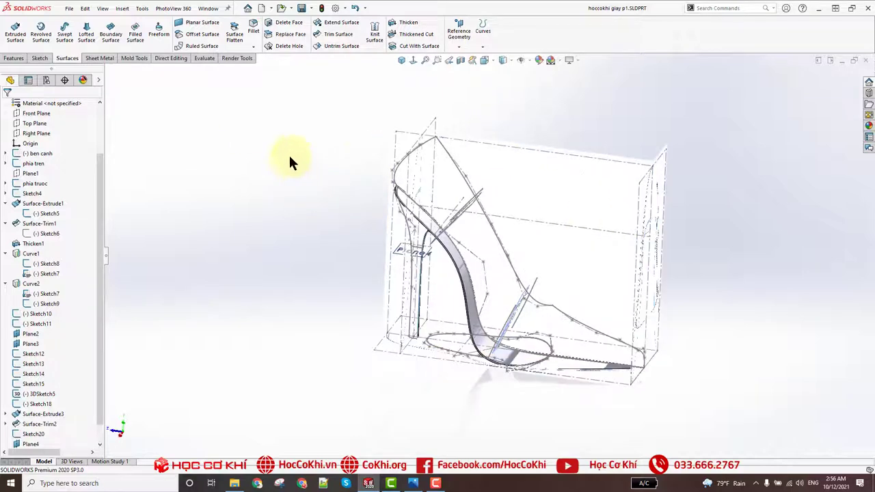
scroll(612, 157, down, 2)
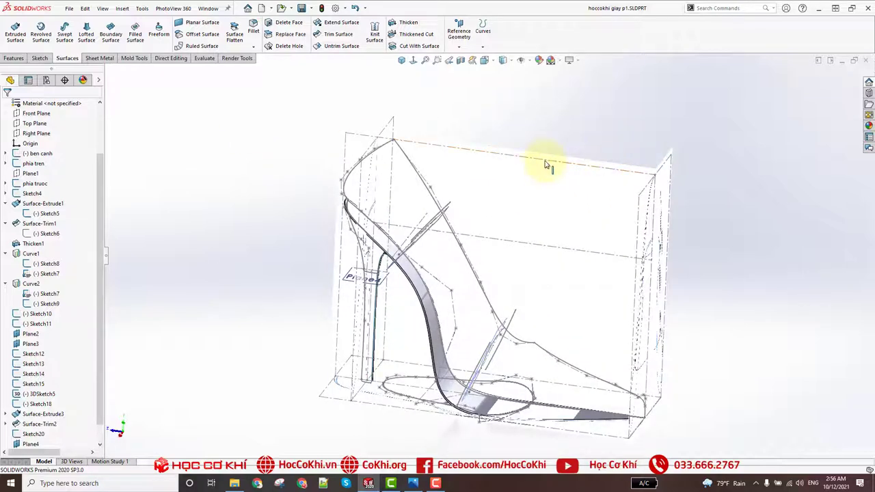
click(546, 164)
click(586, 133)
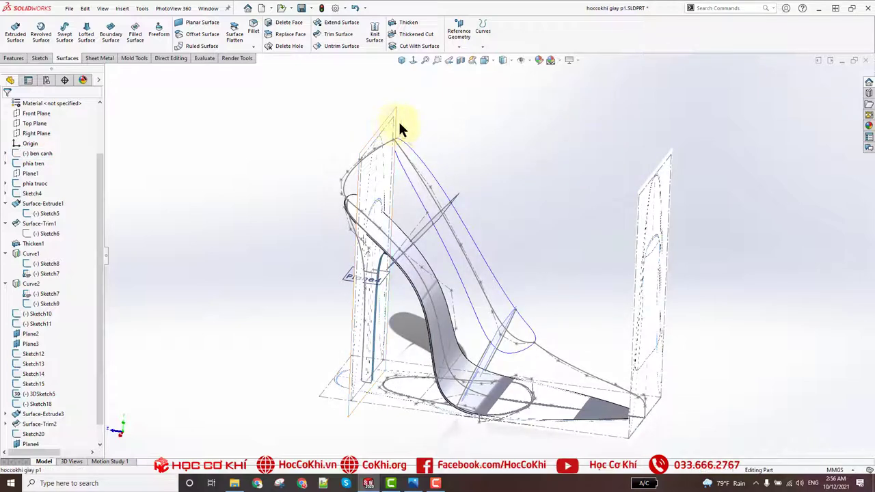
mouse_move(425, 137)
middle_down()
mouse_move(274, 103)
mouse_move(402, 138)
middle_up()
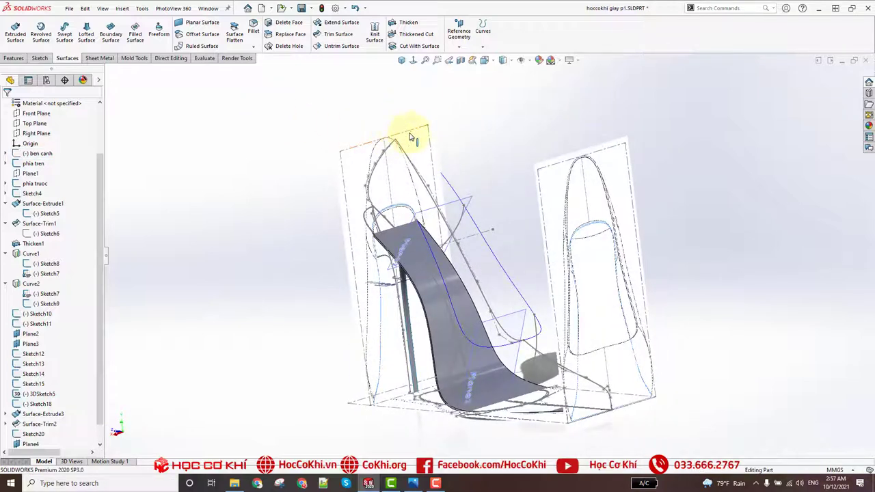
Hide the left reference plane and the phia tren sketch
click(410, 137)
click(446, 104)
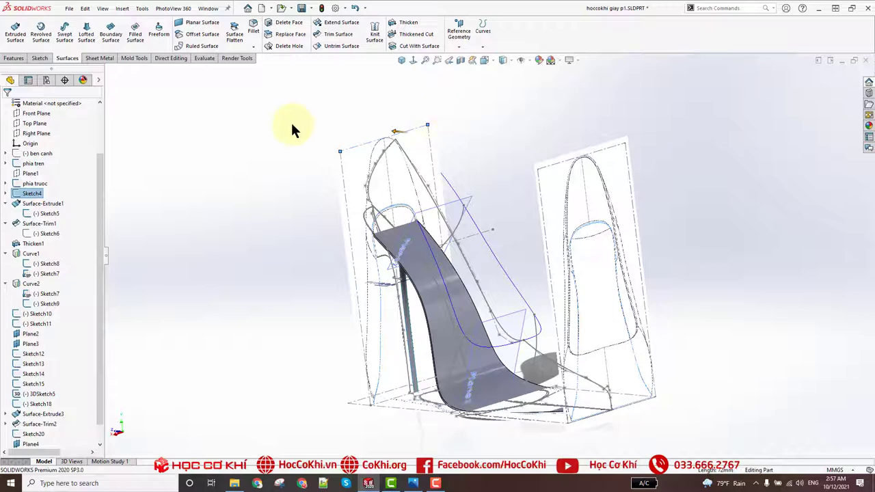
click(35, 165)
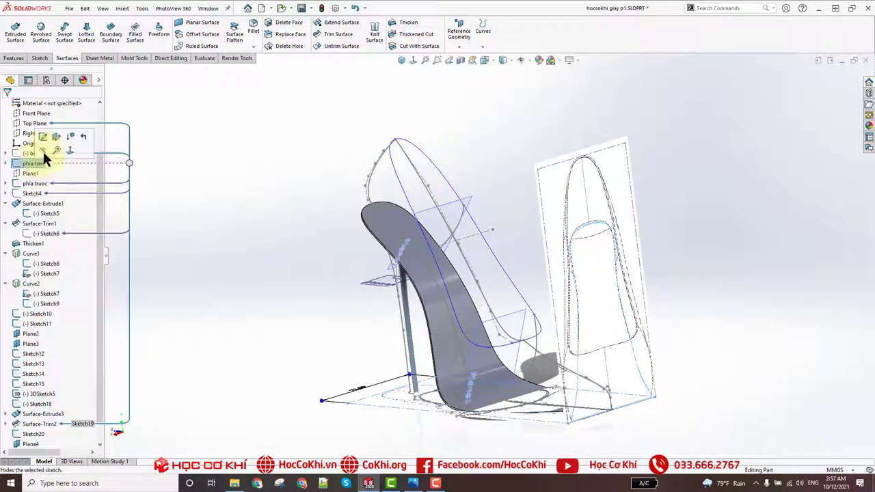
click(43, 150)
Hide Plane4 beside the heel and both ellipse sketches under the sole
mouse_move(220, 208)
middle_down()
mouse_move(362, 253)
mouse_move(404, 369)
middle_up()
scroll(333, 247, down, 5)
click(312, 253)
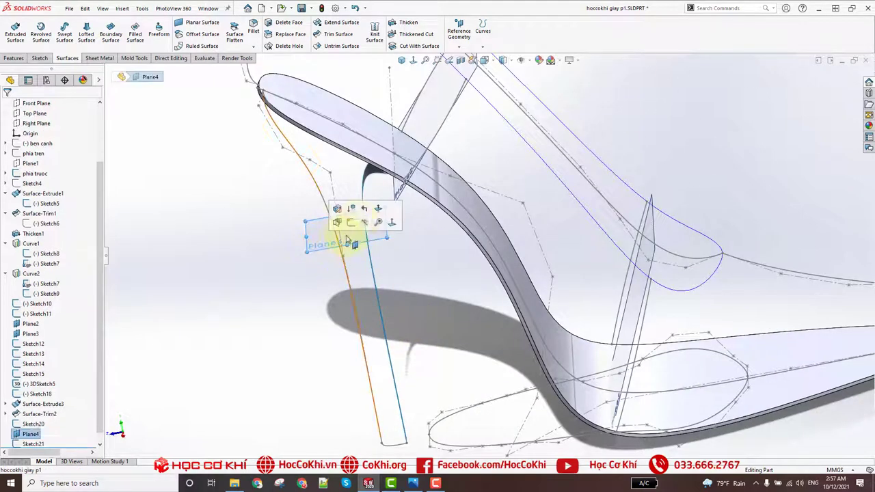
click(366, 229)
middle_drag(493, 298, 501, 333)
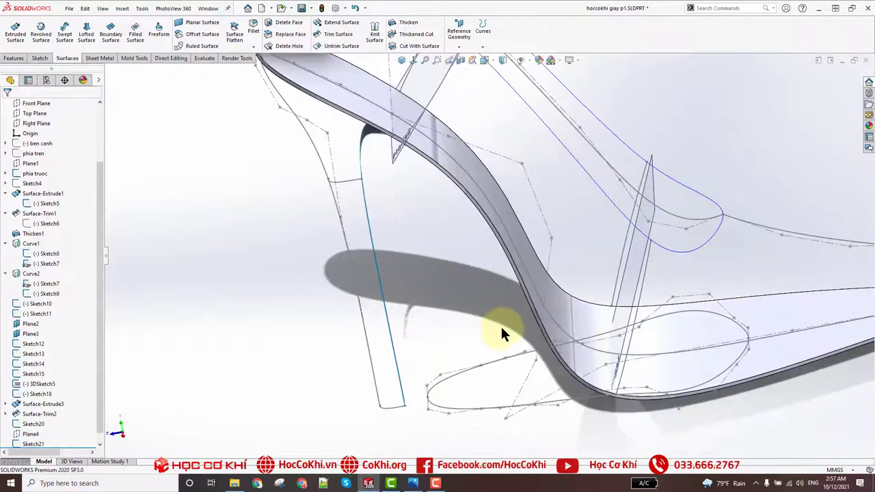
click(468, 413)
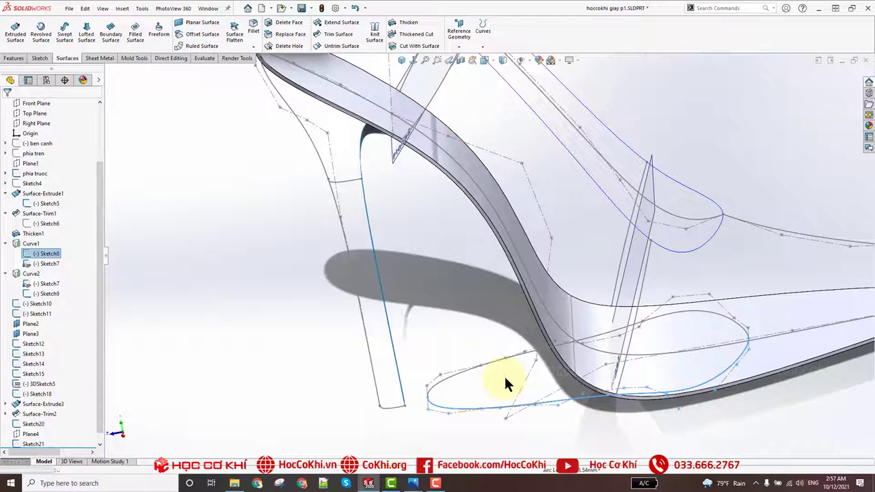
click(504, 375)
click(443, 385)
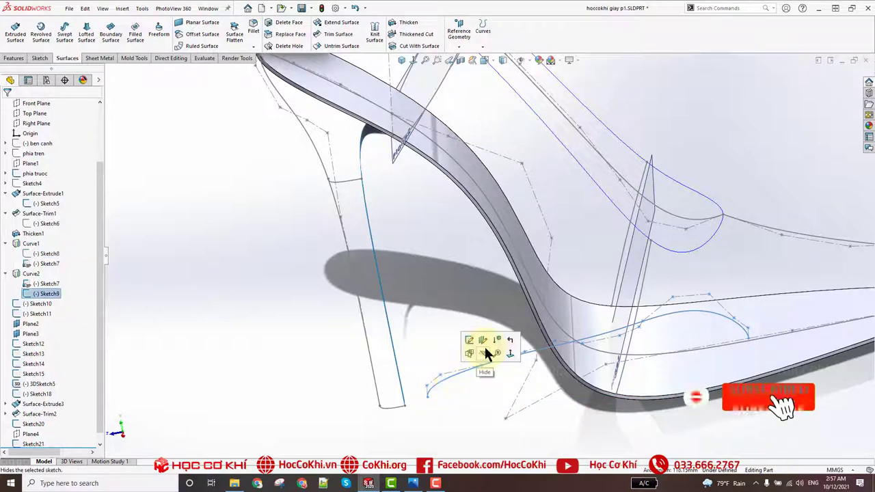
click(479, 342)
Hide the Sketch5 curve and Plane2 across the shoe upper
scroll(472, 282, up, 5)
middle_drag(487, 294, 463, 299)
scroll(518, 248, down, 5)
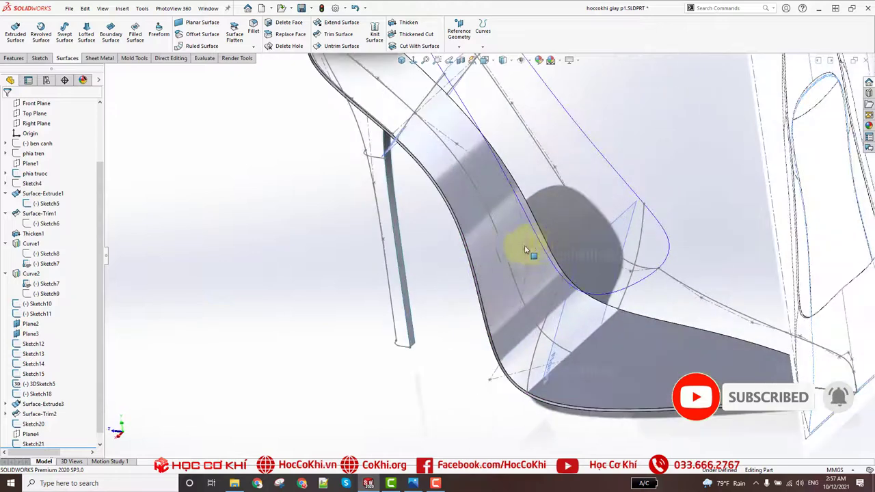
click(518, 229)
click(537, 212)
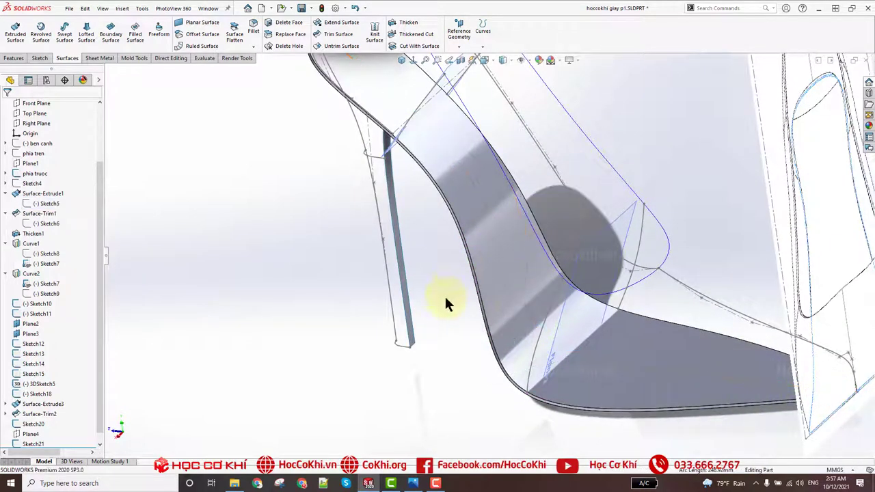
scroll(445, 294, up, 5)
middle_drag(504, 287, 573, 204)
scroll(499, 192, down, 3)
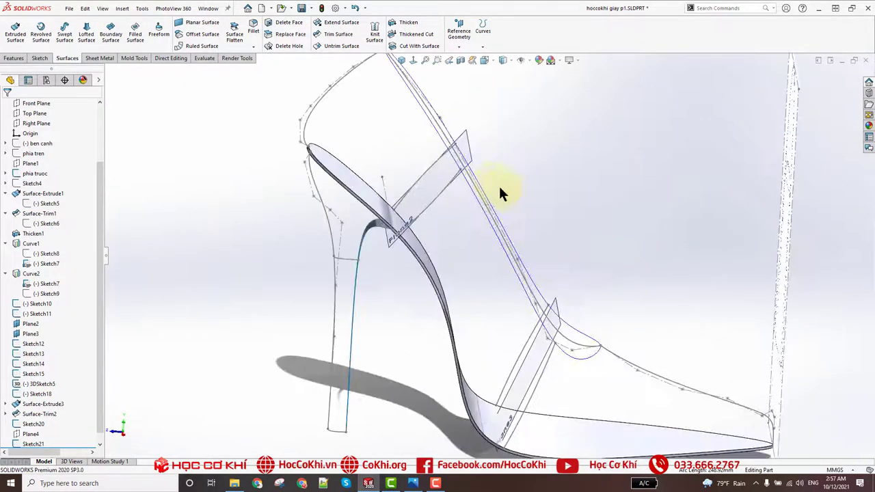
click(472, 159)
click(523, 136)
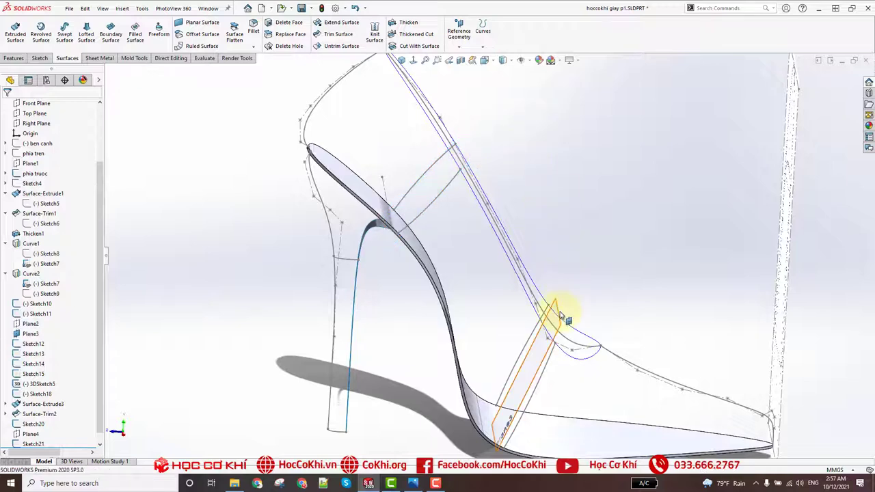
Hide the toe-box plane together with its sketch
click(558, 312)
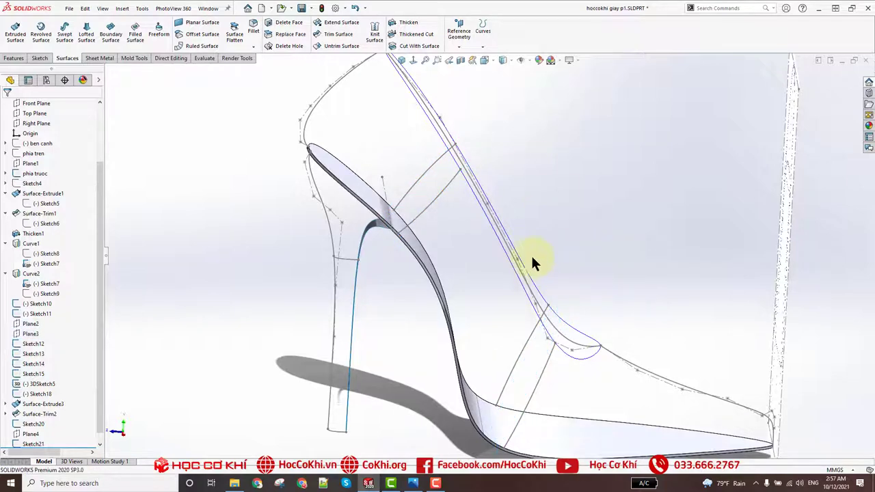
mouse_move(530, 254)
middle_down()
mouse_move(396, 246)
mouse_move(385, 256)
mouse_move(450, 294)
mouse_move(413, 254)
mouse_move(352, 260)
mouse_move(572, 203)
middle_up()
scroll(641, 188, down, 2)
scroll(550, 114, down, 2)
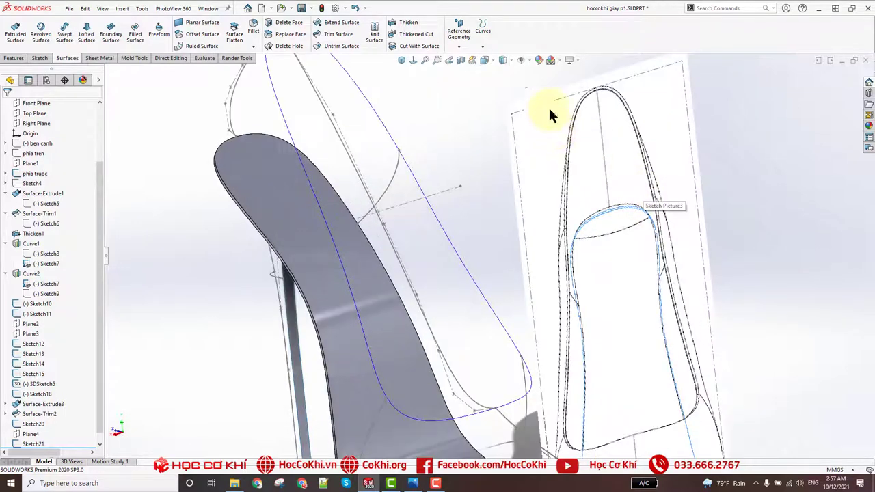
click(547, 107)
click(583, 72)
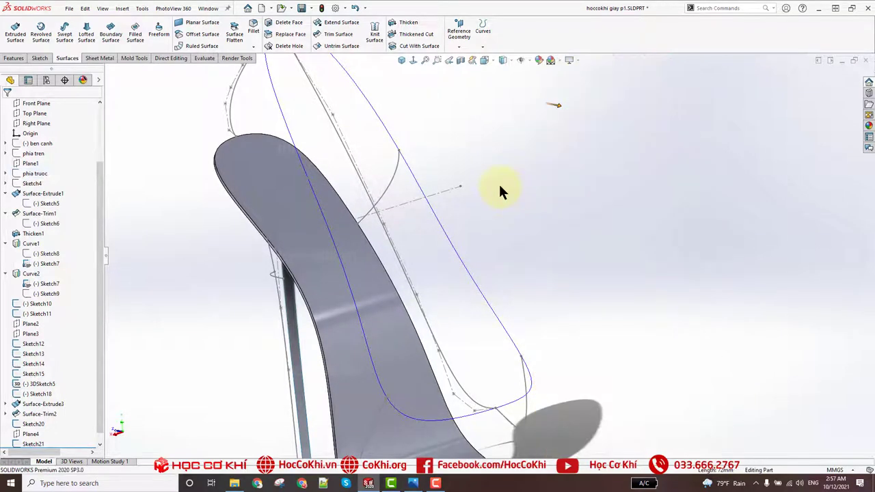
scroll(635, 246, up, 3)
scroll(527, 347, down, 2)
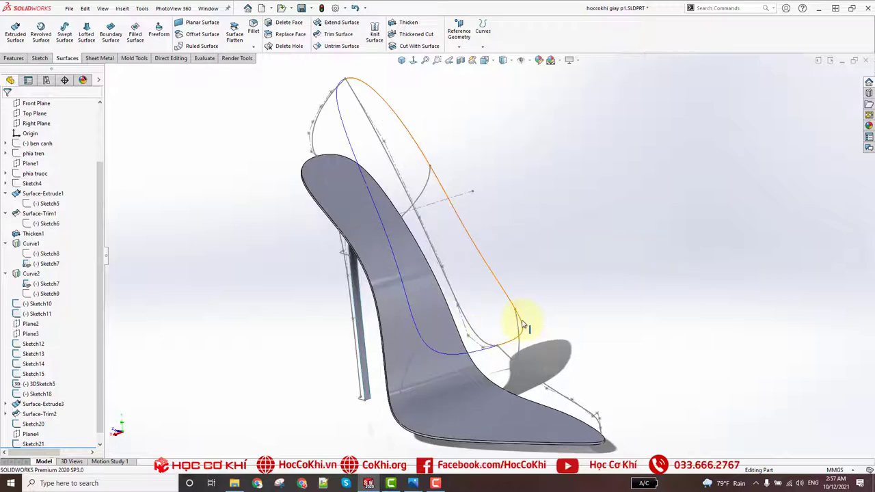
click(479, 284)
key(ctrl+7)
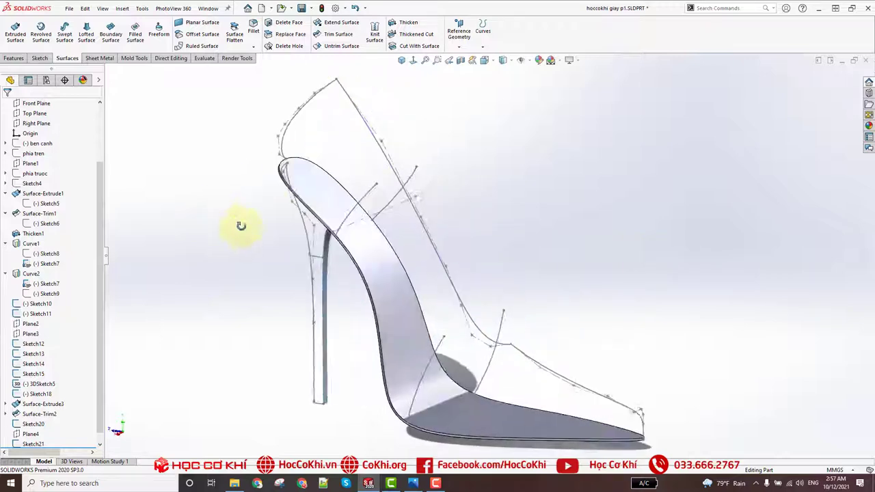
scroll(303, 195, down, 2)
scroll(323, 212, down, 3)
scroll(323, 212, down, 2)
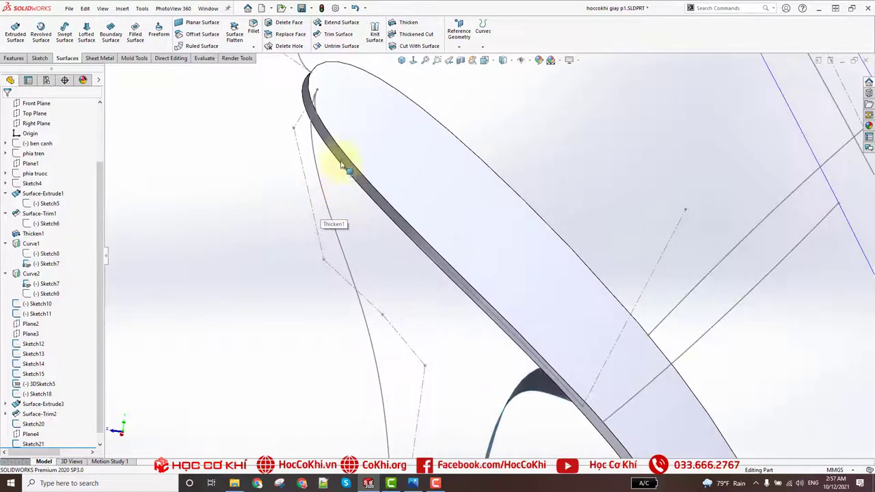
mouse_move(444, 326)
middle_down()
mouse_move(472, 335)
mouse_move(445, 308)
mouse_move(509, 359)
mouse_move(557, 293)
mouse_move(426, 211)
middle_up()
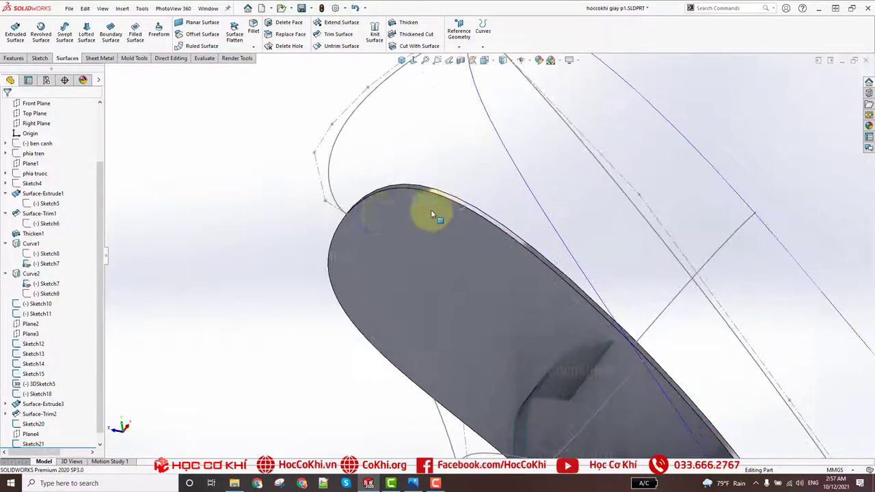
mouse_move(354, 236)
middle_down()
mouse_move(449, 308)
mouse_move(488, 361)
mouse_move(474, 349)
mouse_move(416, 396)
mouse_move(547, 362)
middle_up()
scroll(505, 424, down, 2)
scroll(490, 403, up, 6)
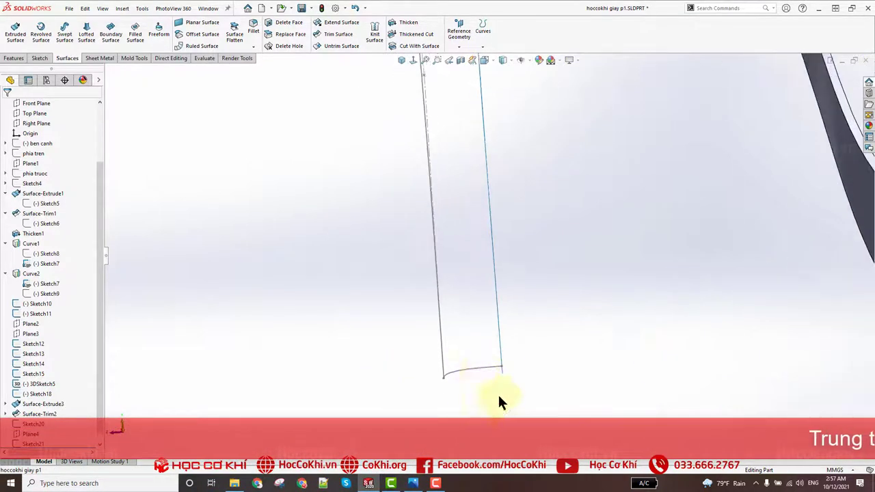
mouse_move(491, 368)
middle_down()
mouse_move(512, 442)
mouse_move(658, 461)
mouse_move(512, 377)
mouse_move(484, 303)
mouse_move(532, 322)
mouse_move(481, 303)
middle_up()
scroll(506, 301, down, 2)
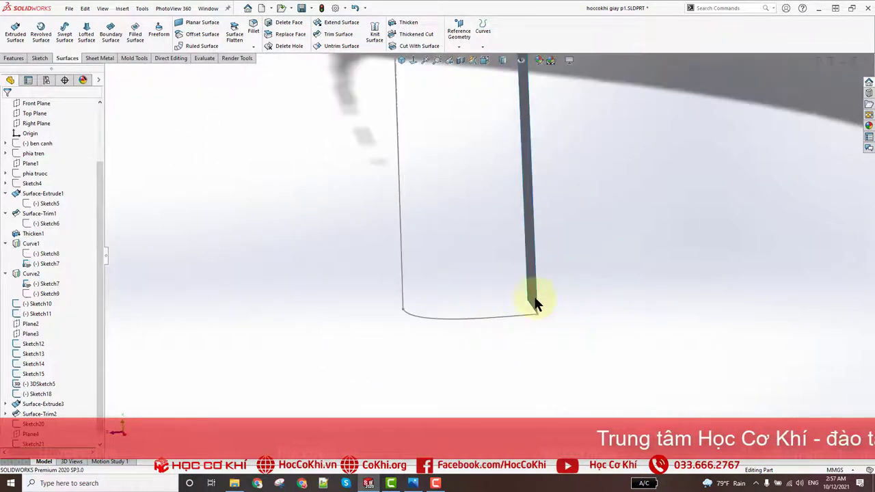
scroll(574, 290, down, 2)
scroll(617, 280, down, 3)
scroll(639, 292, down, 2)
mouse_move(561, 270)
middle_down()
mouse_move(552, 299)
mouse_move(504, 221)
middle_up()
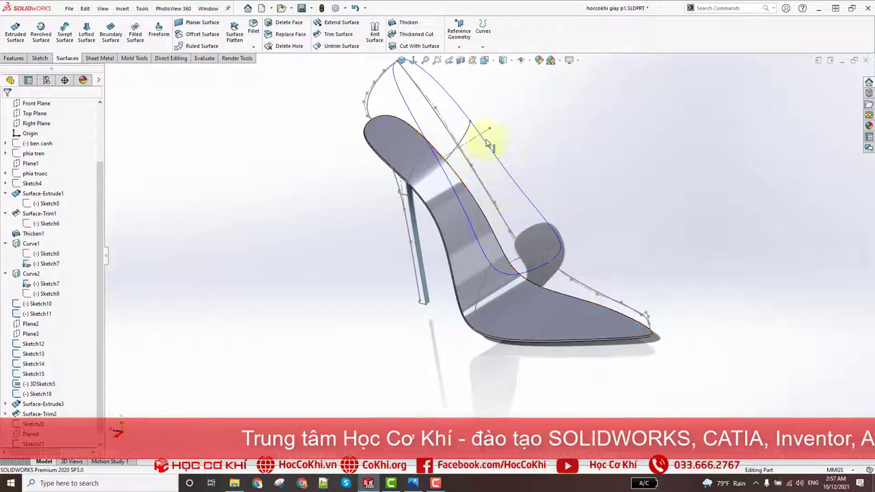
middle_drag(499, 133, 632, 220)
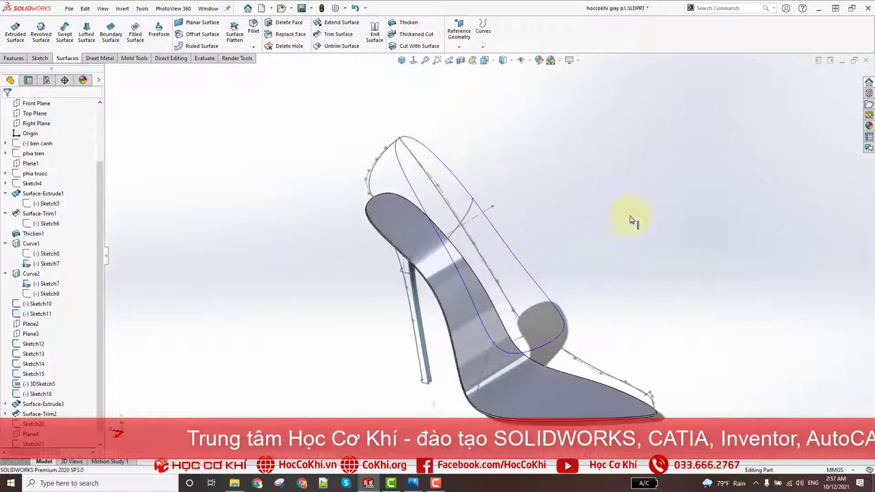
click(67, 58)
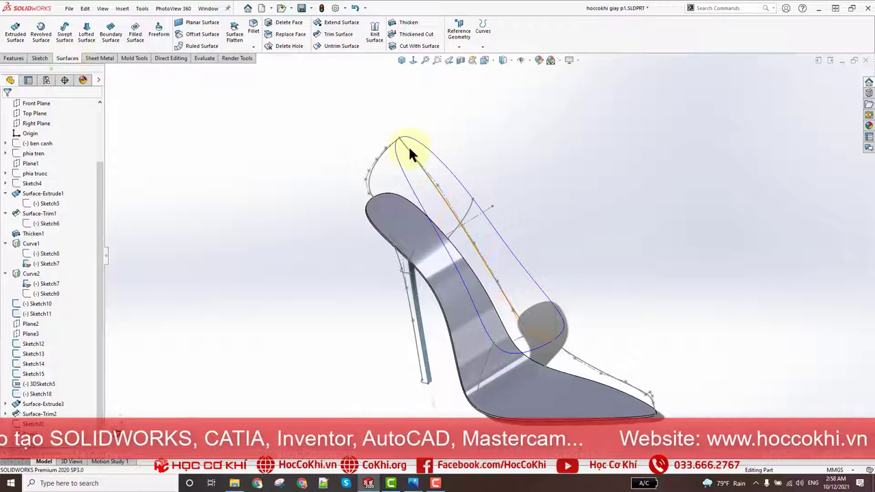
Start a Surface-Loft using Curve1 and the sole edge as its two profiles
click(86, 31)
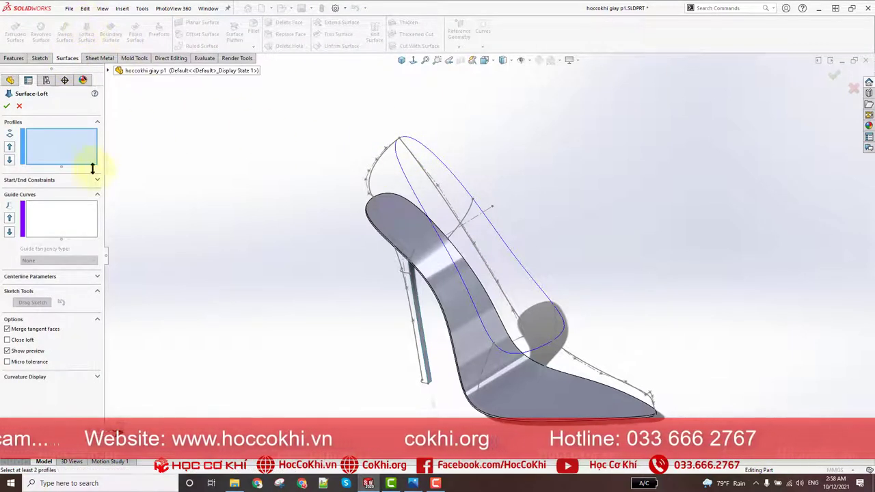
click(59, 142)
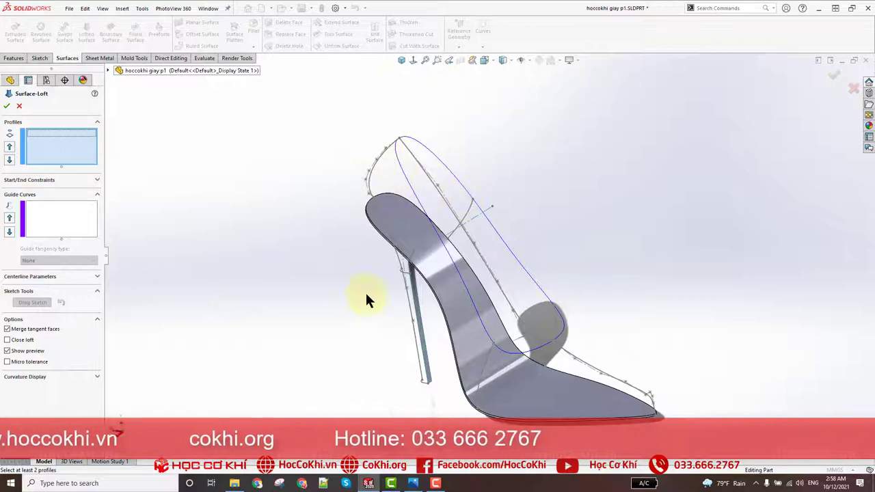
scroll(403, 156, down, 3)
click(394, 141)
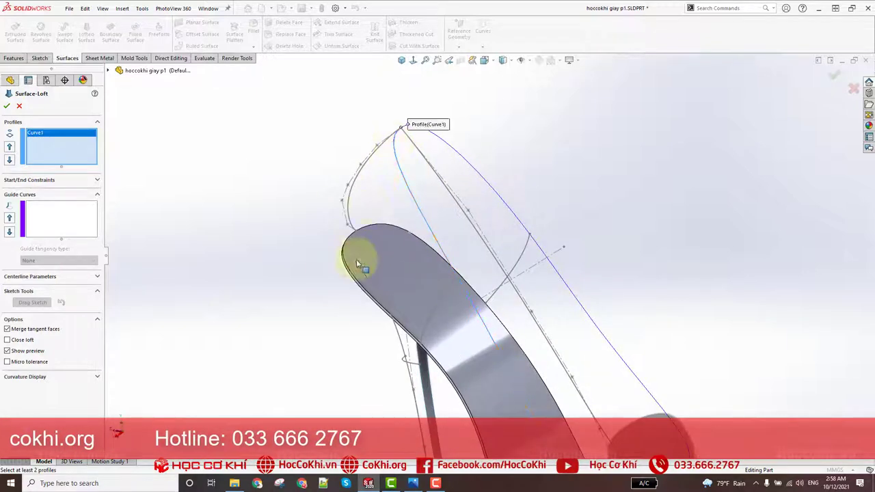
scroll(380, 255, down, 3)
mouse_move(382, 255)
middle_down()
mouse_move(307, 235)
mouse_move(410, 231)
middle_up()
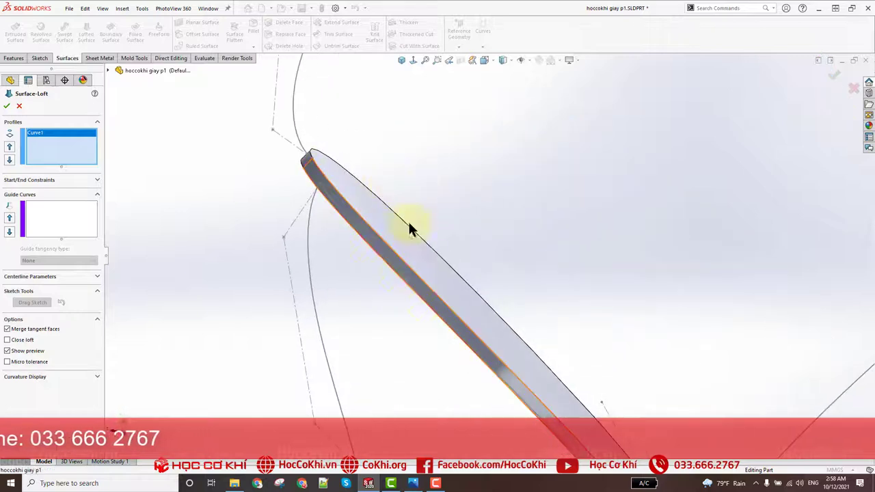
scroll(350, 209, down, 2)
click(349, 207)
mouse_move(349, 207)
middle_down()
mouse_move(474, 207)
mouse_move(613, 257)
middle_up()
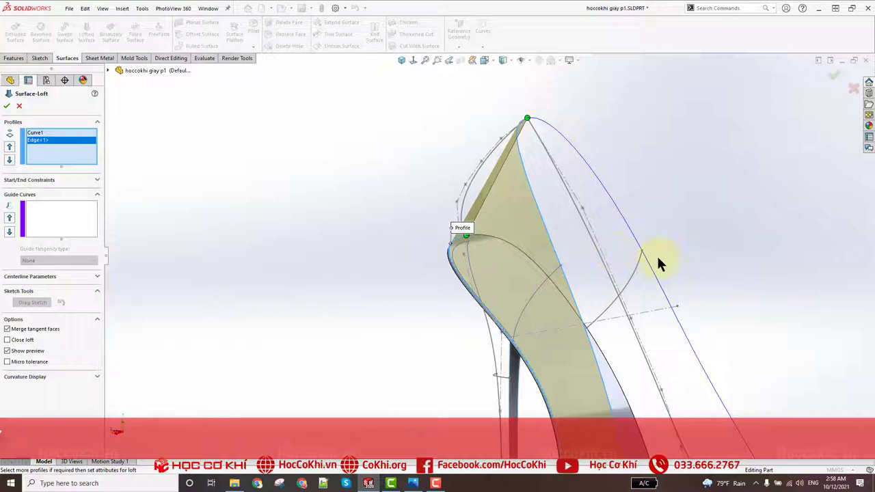
Add the heel-back Sketch10 and side Sketch12 as loft guide curves
click(37, 216)
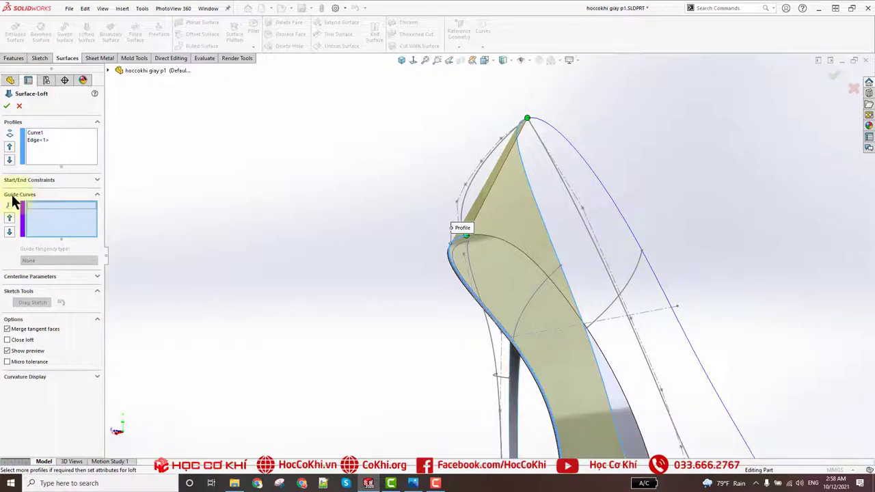
scroll(379, 222, up, 2)
middle_drag(379, 222, 415, 254)
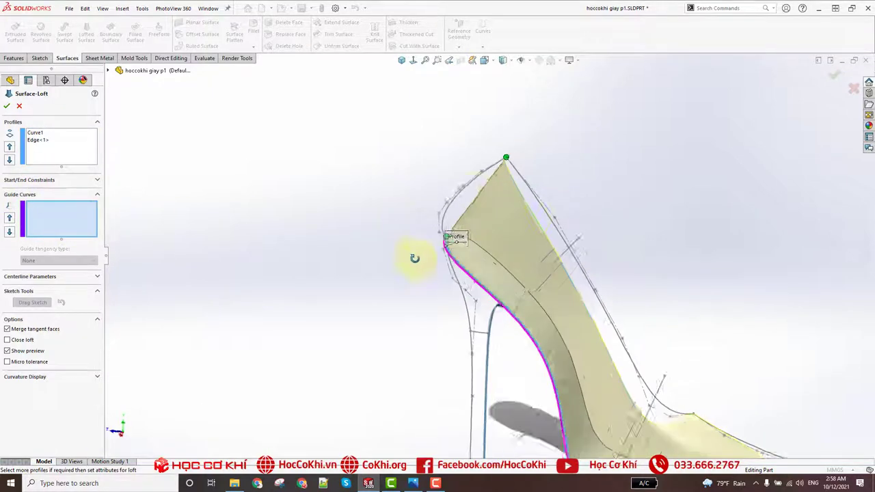
scroll(481, 197, down, 3)
click(504, 163)
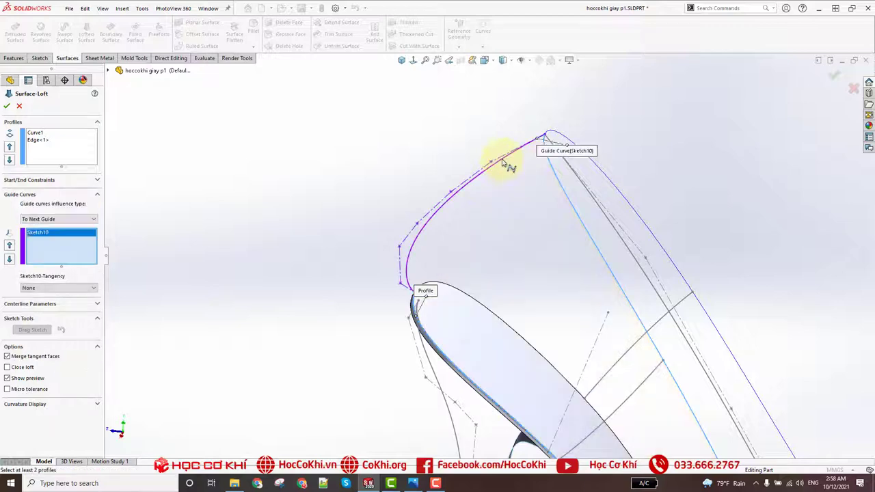
mouse_move(504, 166)
middle_down()
mouse_move(659, 379)
mouse_move(590, 332)
middle_up()
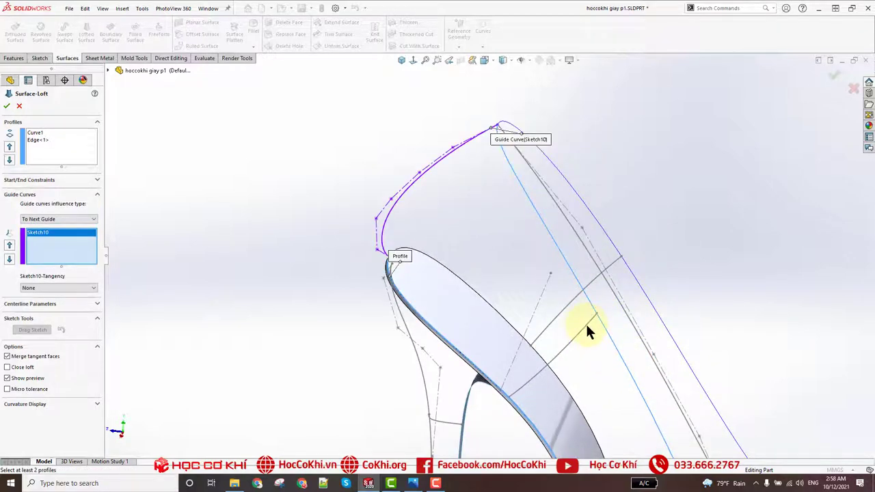
scroll(585, 322, up, 2)
scroll(686, 349, up, 4)
scroll(552, 297, down, 2)
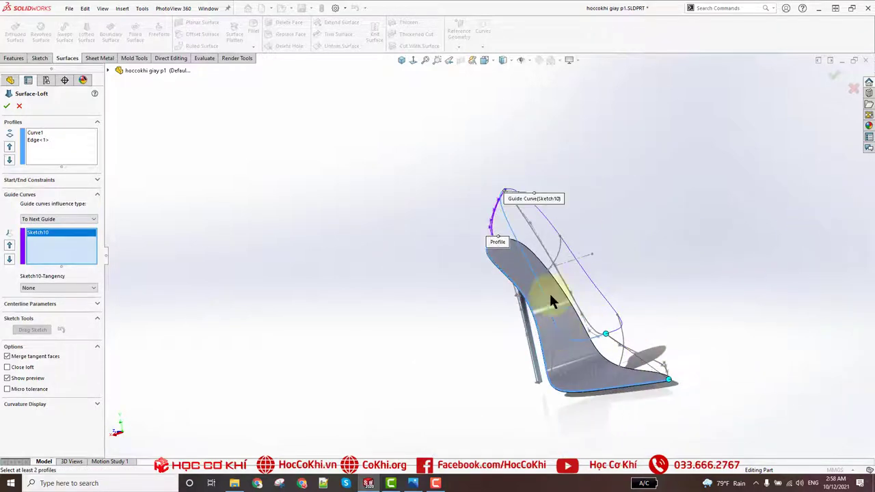
scroll(492, 297, down, 3)
scroll(411, 248, down, 2)
scroll(449, 191, down, 2)
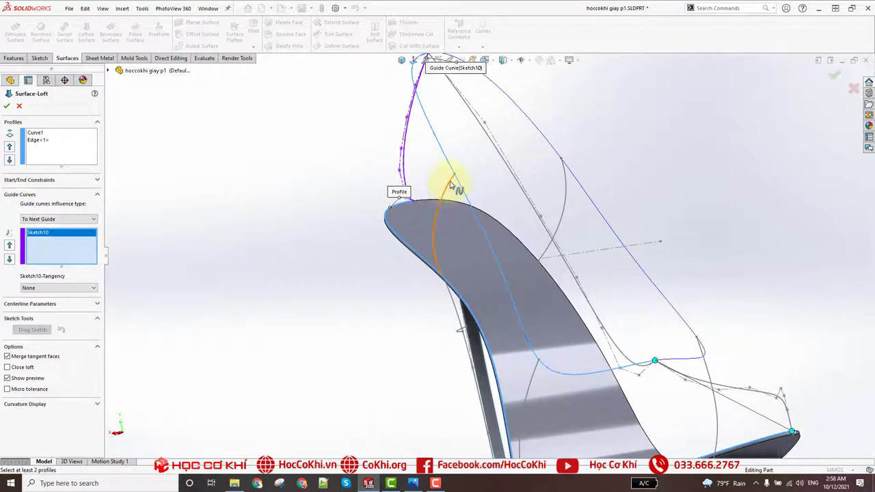
click(451, 184)
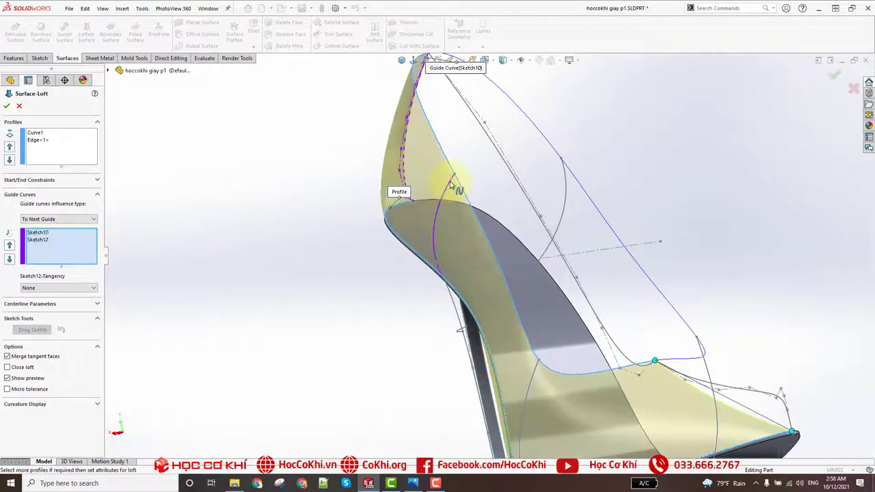
Add Sketch13 and the toe-top Sketch11 as guide curves, then select Sketch10 in the list
click(537, 373)
scroll(718, 390, up, 4)
scroll(527, 356, down, 1)
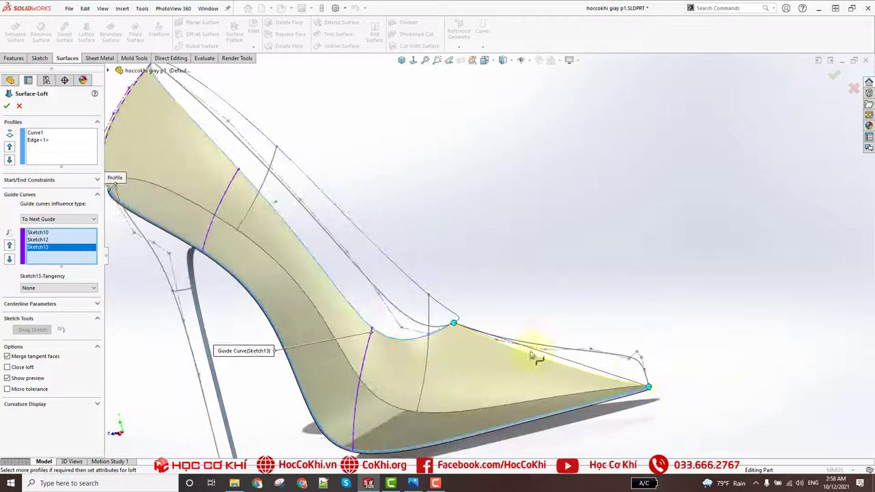
scroll(434, 319, down, 4)
click(457, 299)
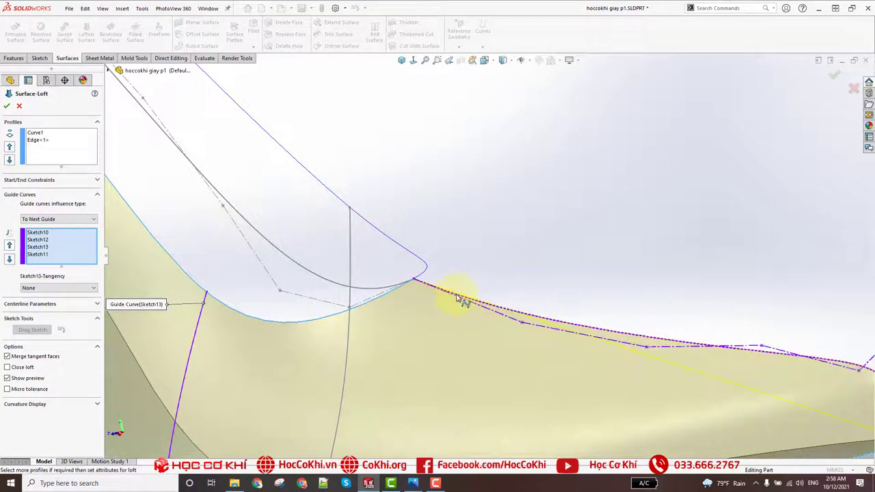
scroll(632, 264, up, 2)
scroll(632, 263, up, 2)
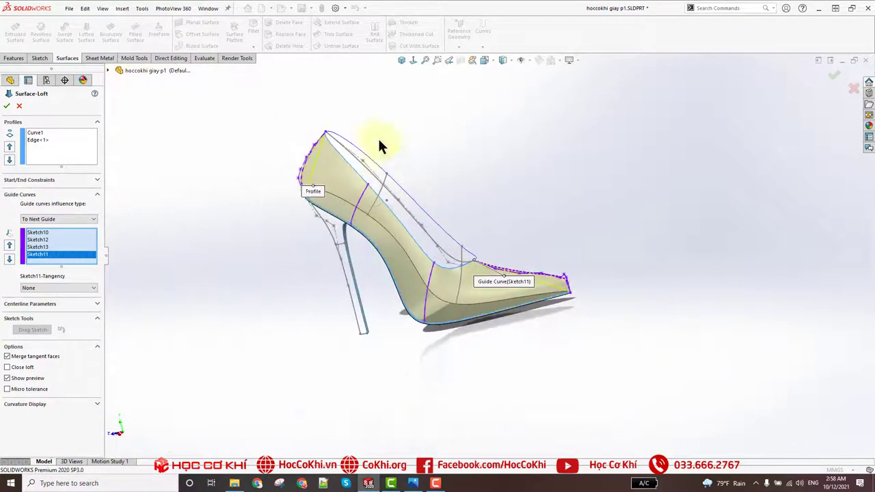
scroll(304, 159, down, 1)
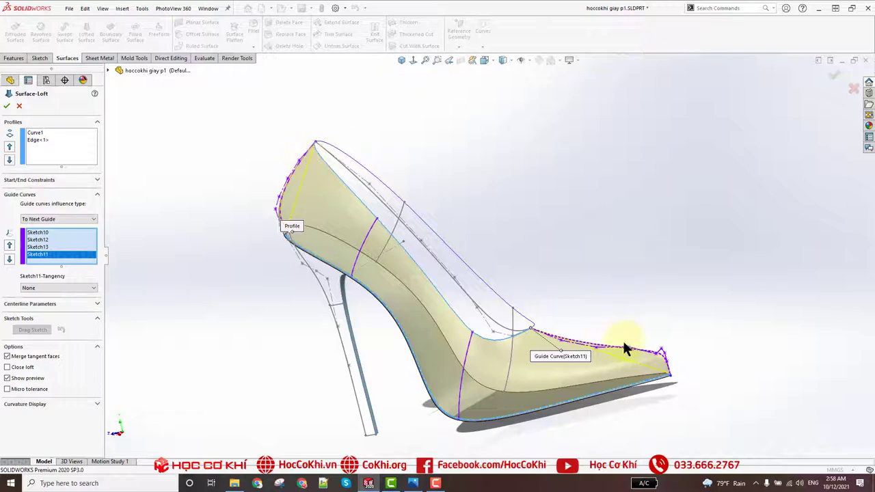
click(44, 233)
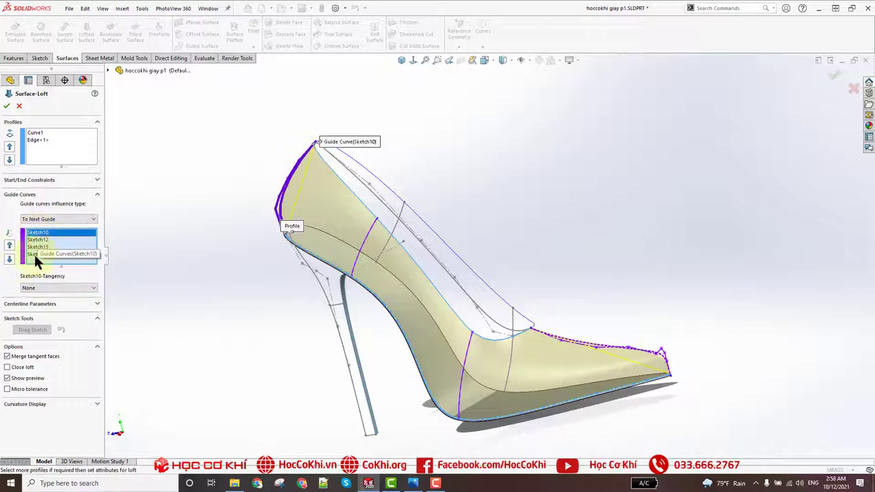
Set Sketch10 and Sketch11 tangency to Normal To Profile and accept the loft
click(37, 288)
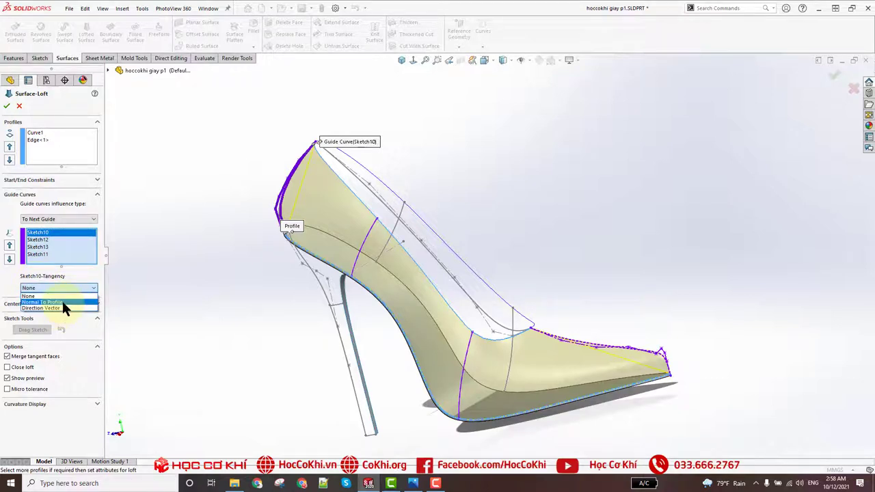
click(49, 301)
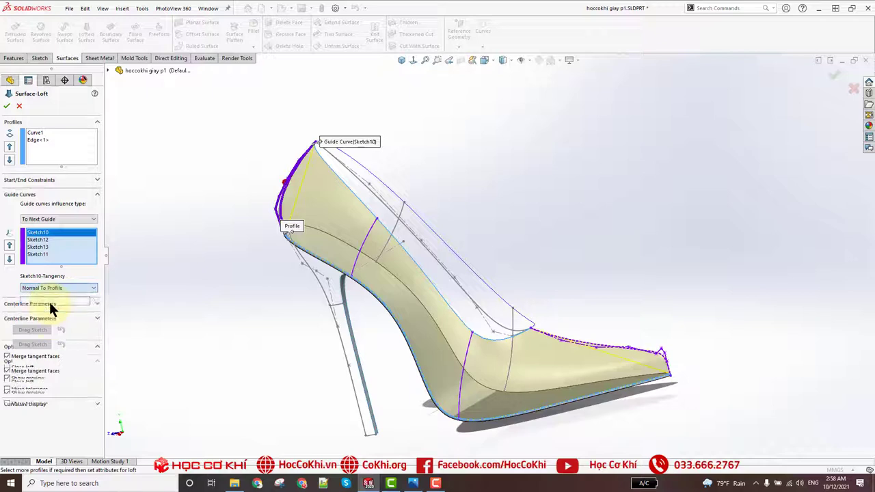
click(45, 253)
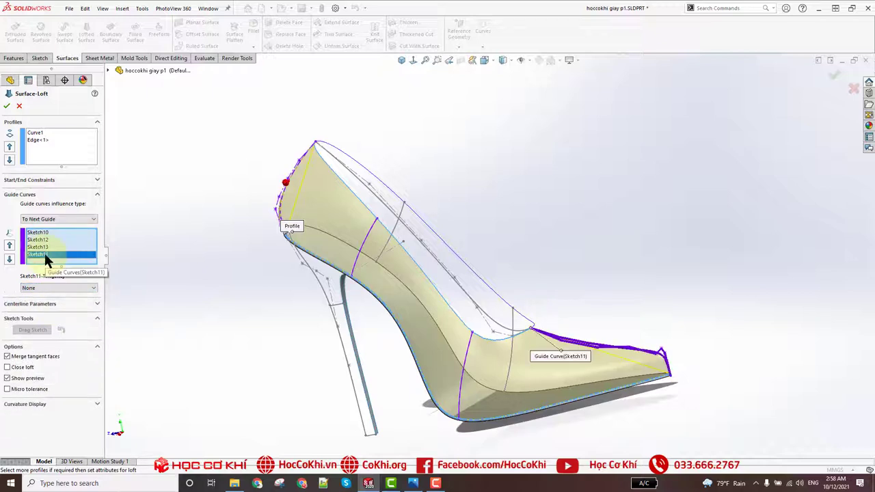
click(43, 287)
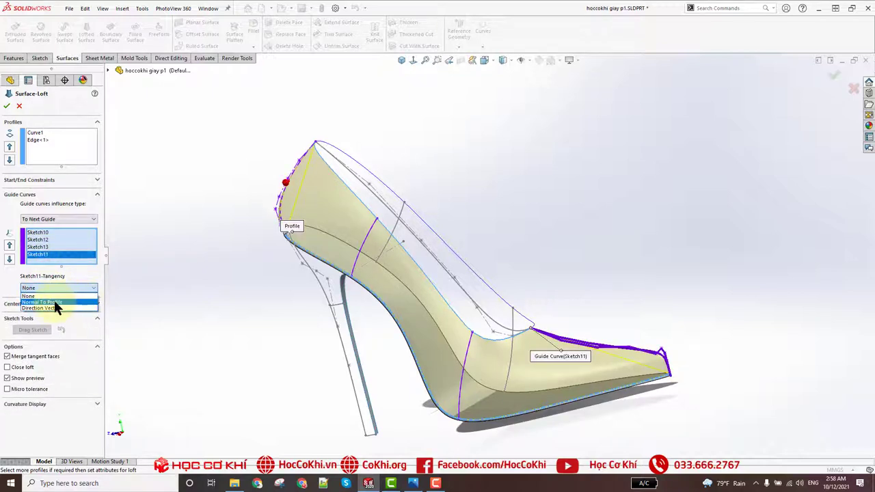
click(65, 301)
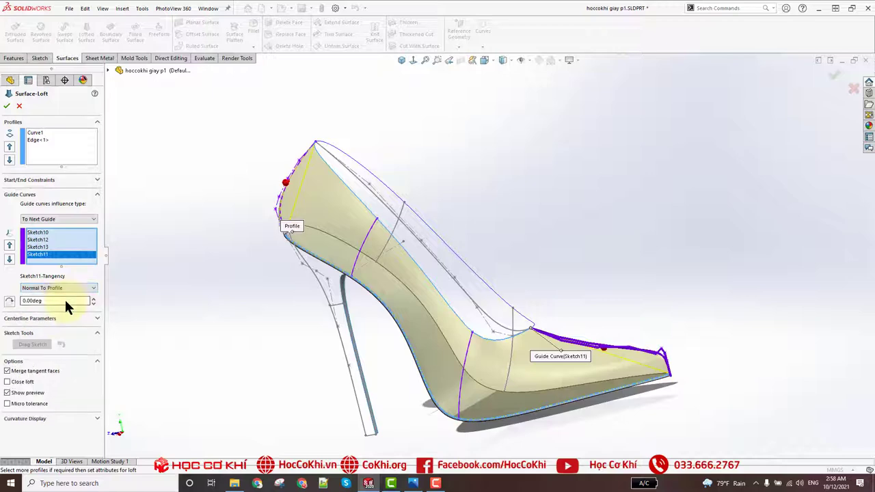
click(6, 106)
Orbit the finished Surface-Loft1 upper to inspect it toe-right and from the inner side
middle_drag(223, 239, 215, 234)
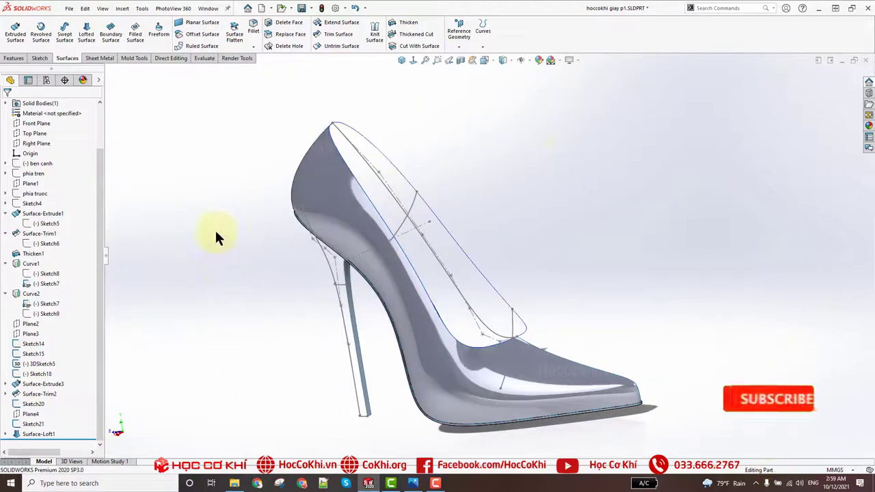
mouse_move(383, 237)
middle_down()
mouse_move(308, 258)
mouse_move(459, 212)
mouse_move(502, 215)
mouse_move(235, 297)
mouse_move(537, 240)
mouse_move(447, 258)
mouse_move(393, 328)
middle_up()
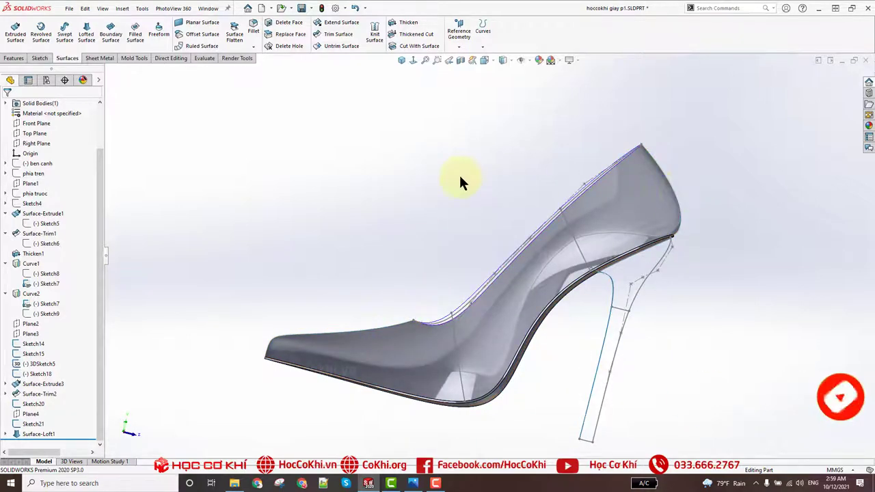
mouse_move(461, 179)
middle_down()
mouse_move(567, 198)
mouse_move(608, 164)
mouse_move(607, 246)
mouse_move(713, 231)
mouse_move(781, 254)
mouse_move(584, 264)
mouse_move(577, 285)
mouse_move(442, 198)
middle_up()
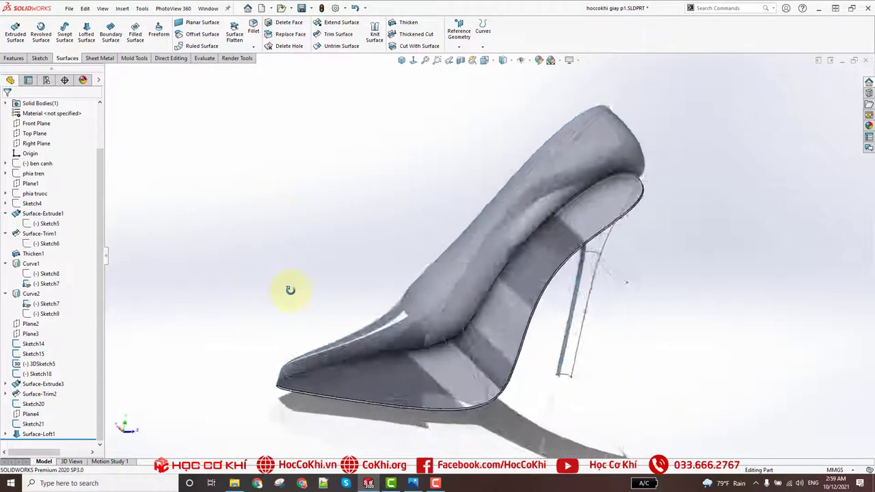
middle_drag(299, 206, 307, 194)
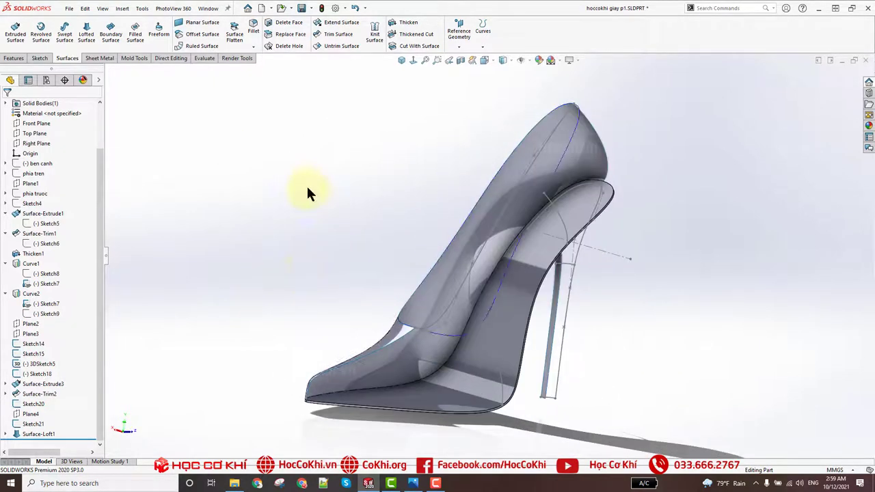
Start a new Surface-Loft with Curve2 and the edge Edge<1> as profiles
click(89, 32)
scroll(578, 127, down, 3)
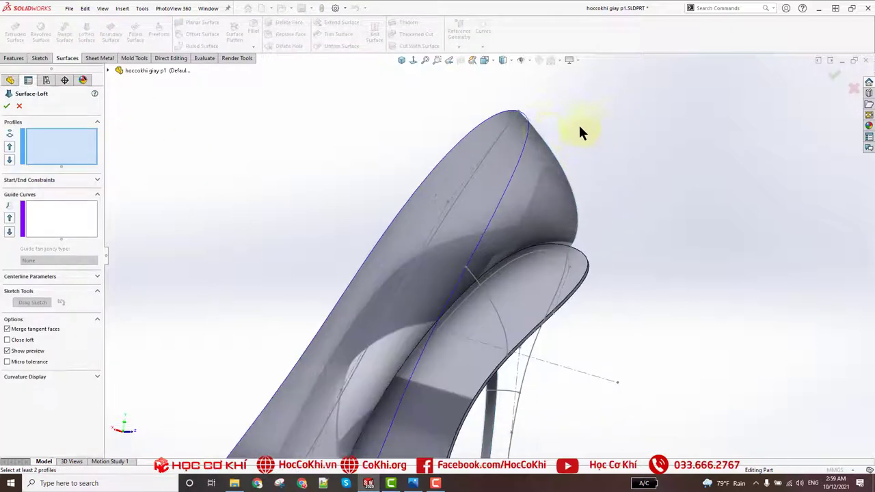
click(529, 131)
mouse_move(581, 223)
middle_down()
mouse_move(576, 269)
mouse_move(498, 191)
middle_up()
scroll(562, 250, down, 2)
scroll(547, 244, down, 2)
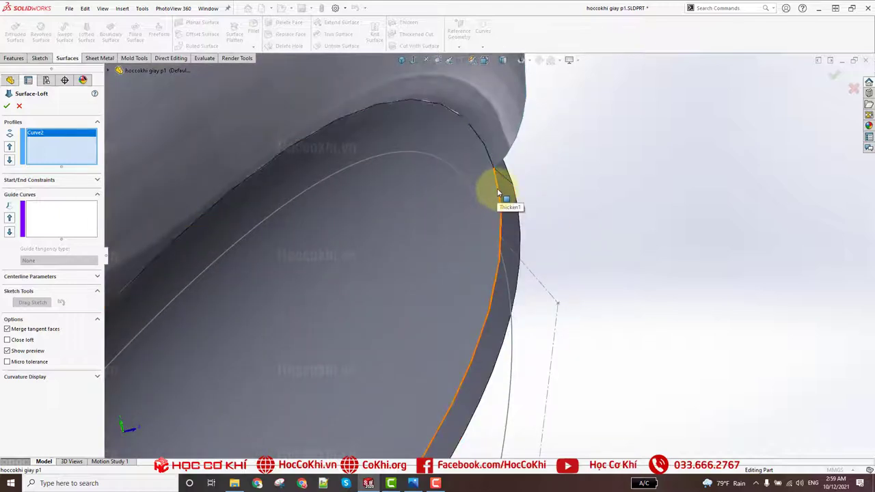
click(498, 197)
Add the top edge Edge<2> as the loft's first guide curve
click(38, 212)
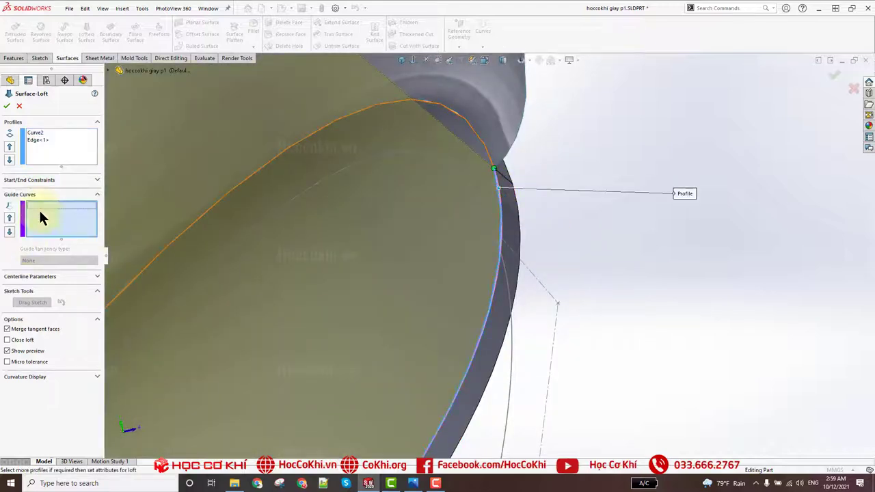
middle_drag(432, 126, 364, 146)
scroll(365, 147, down, 3)
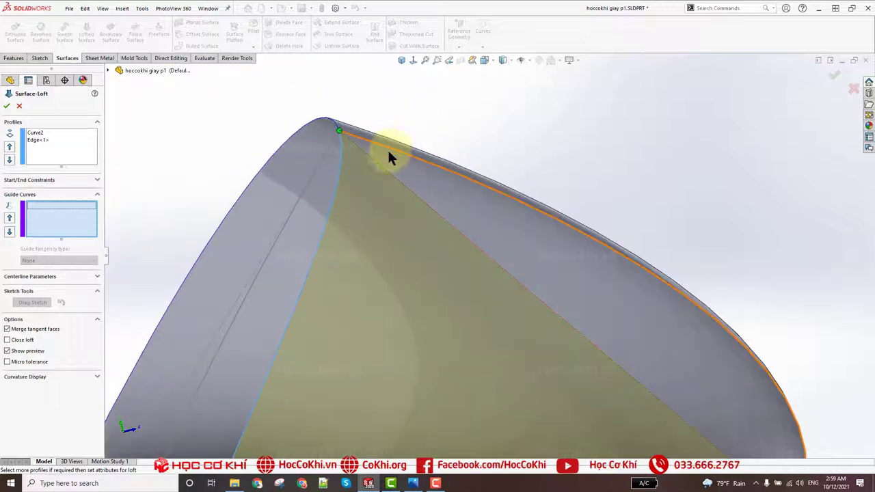
scroll(390, 157, down, 2)
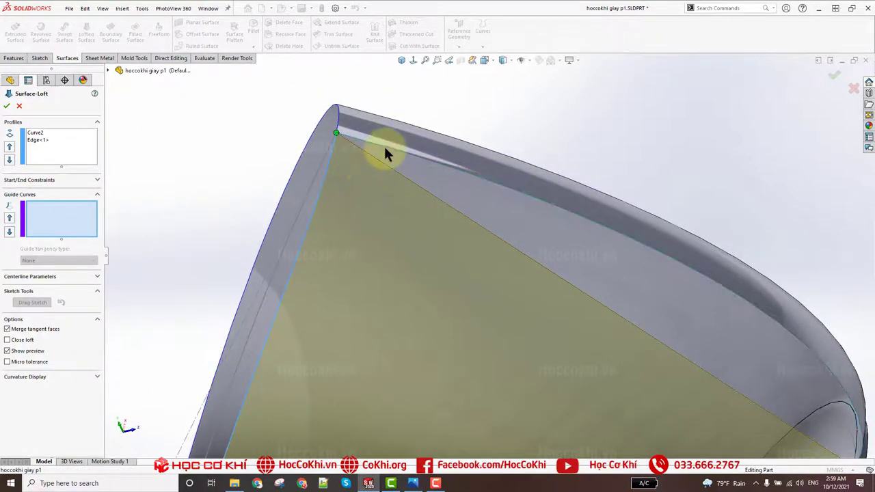
click(385, 147)
scroll(385, 147, up, 1)
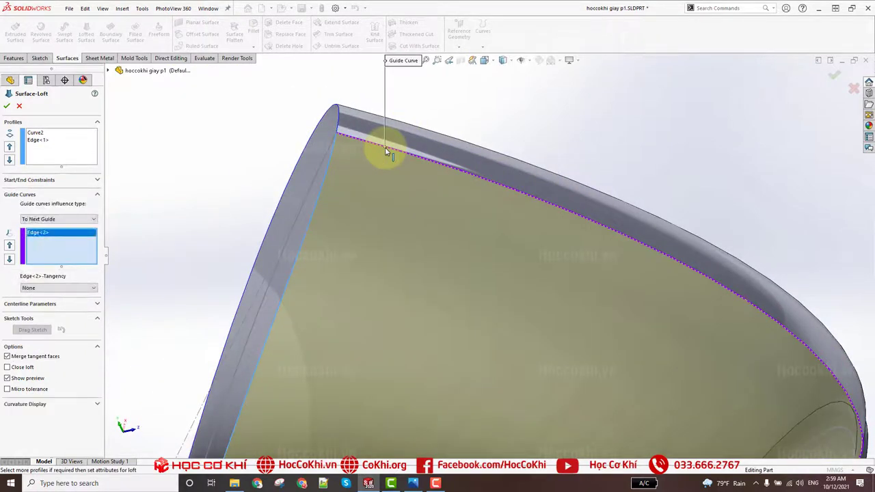
scroll(471, 206, up, 2)
scroll(474, 298, up, 3)
mouse_move(474, 299)
middle_down()
mouse_move(490, 307)
mouse_move(502, 340)
middle_up()
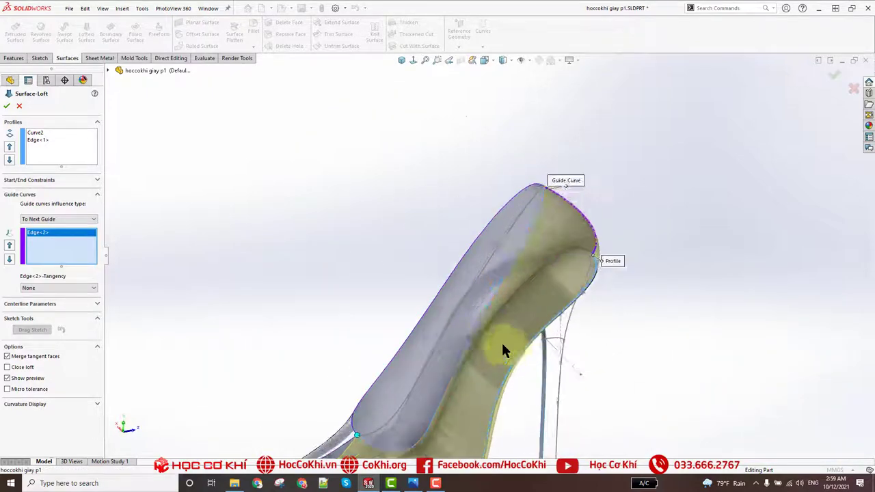
scroll(483, 249, down, 3)
Add Sketch14, Sketch15 and the toe edge Edge<3> as further guide curves
click(490, 242)
scroll(490, 242, up, 3)
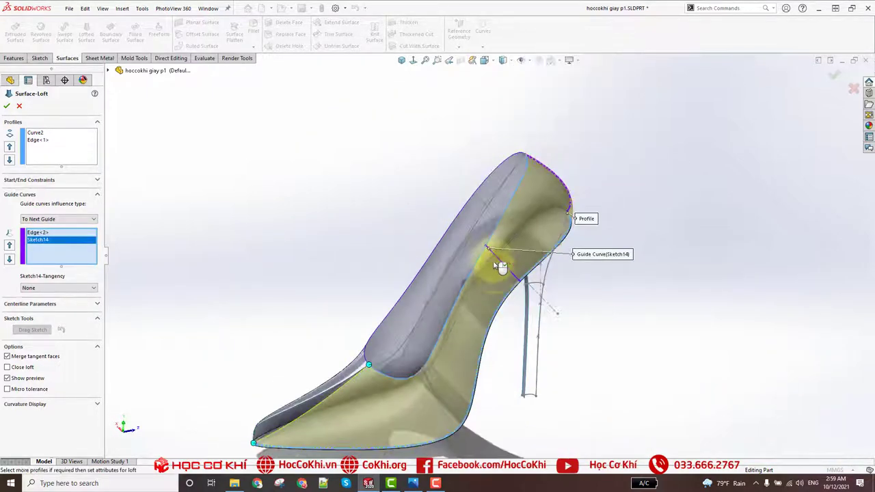
middle_drag(491, 242, 464, 315)
scroll(464, 315, down, 4)
scroll(433, 318, down, 2)
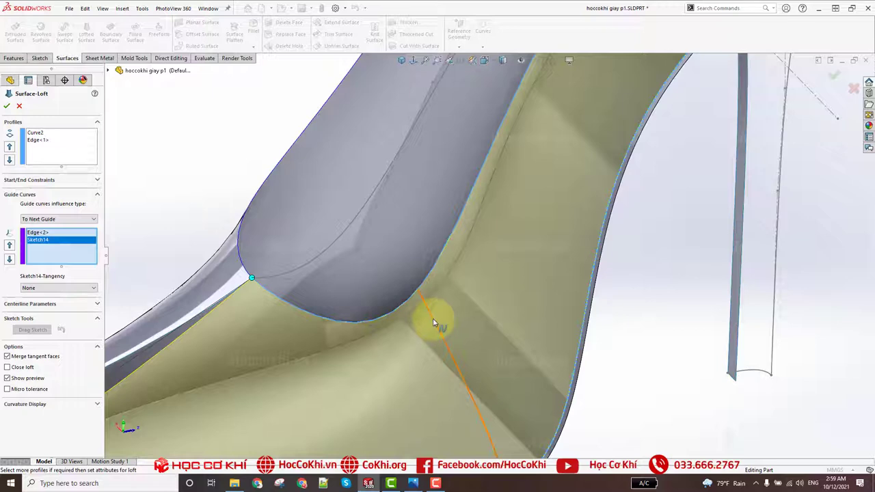
click(430, 320)
scroll(429, 319, up, 3)
scroll(325, 275, down, 4)
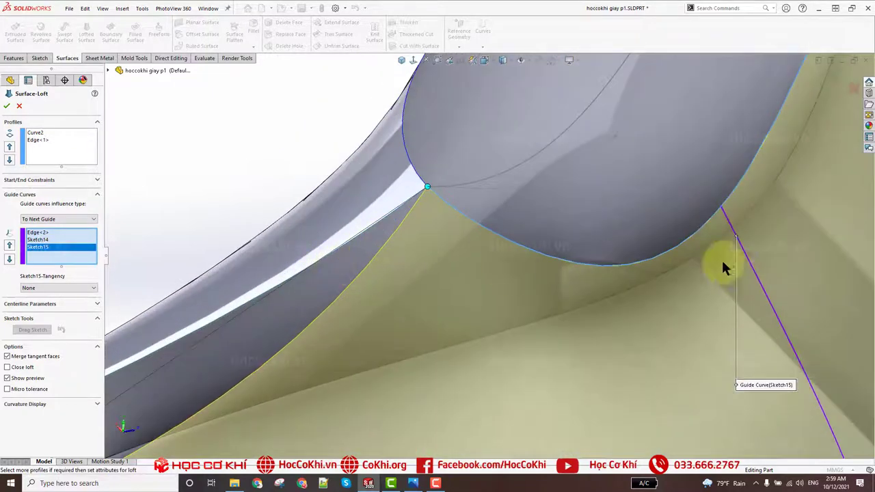
middle_drag(727, 267, 722, 215)
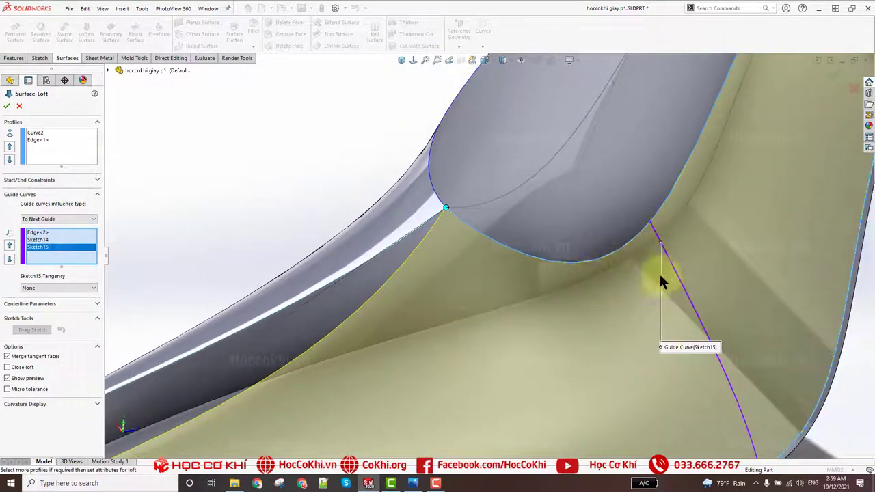
click(422, 221)
scroll(518, 231, up, 3)
scroll(626, 107, up, 2)
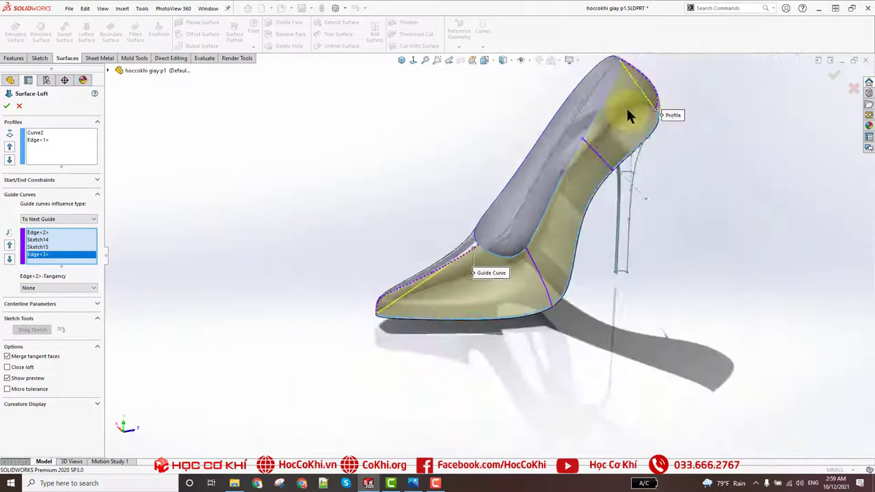
Set Edge<2> and Edge<3> guides to Tangency To Face and create Surface-Loft2
click(39, 232)
click(41, 288)
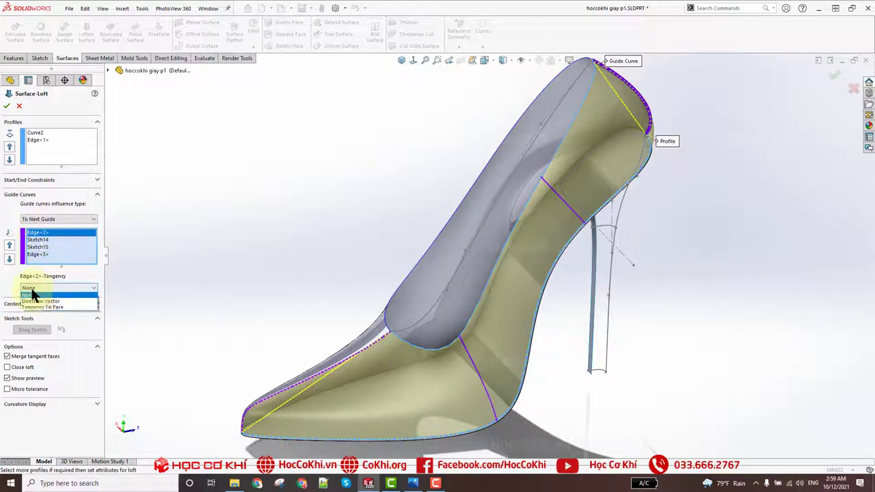
click(58, 307)
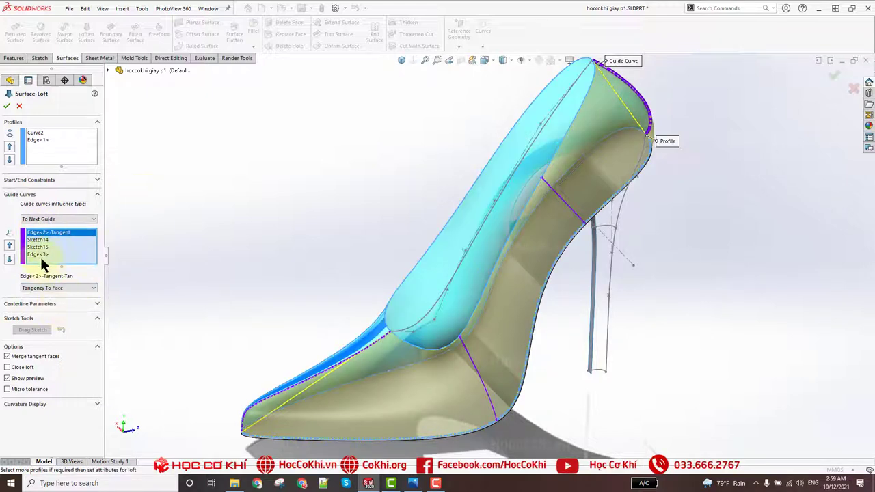
click(39, 255)
click(43, 288)
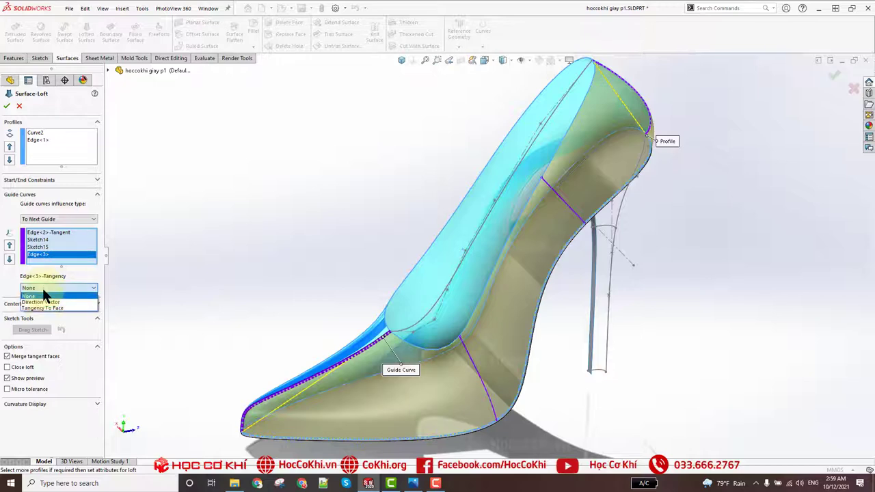
click(39, 305)
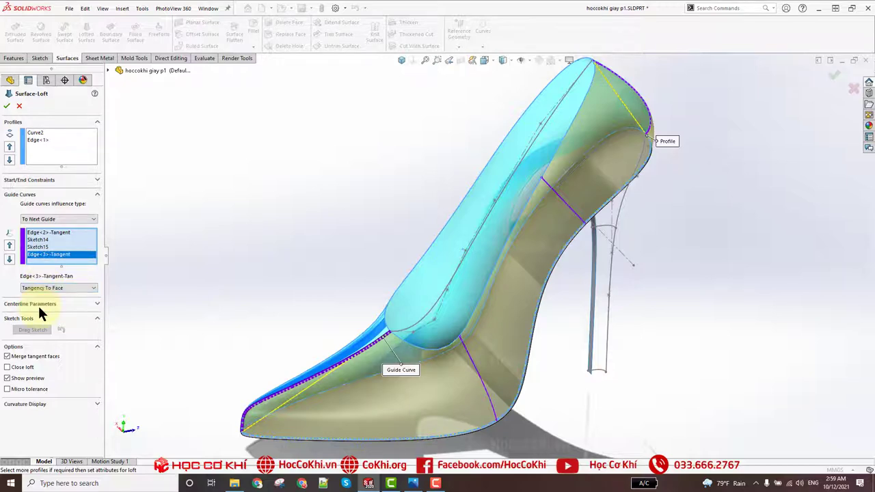
click(7, 106)
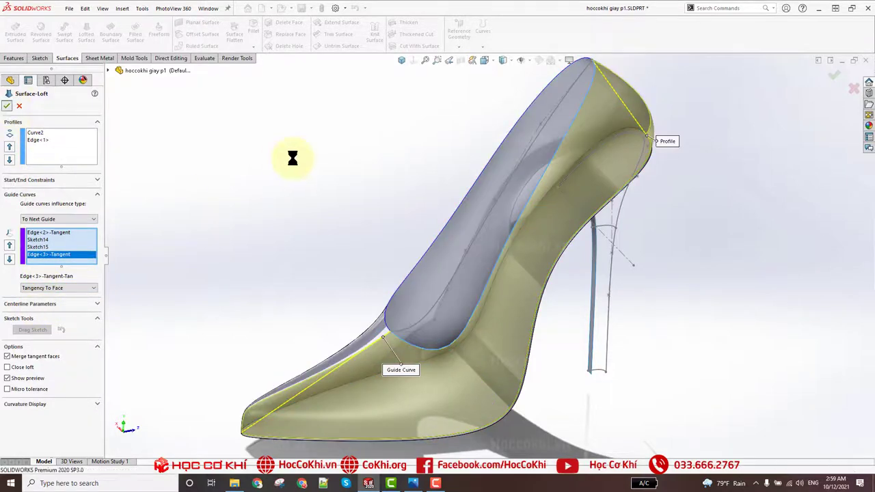
mouse_move(299, 255)
middle_down()
mouse_move(445, 179)
mouse_move(351, 342)
middle_up()
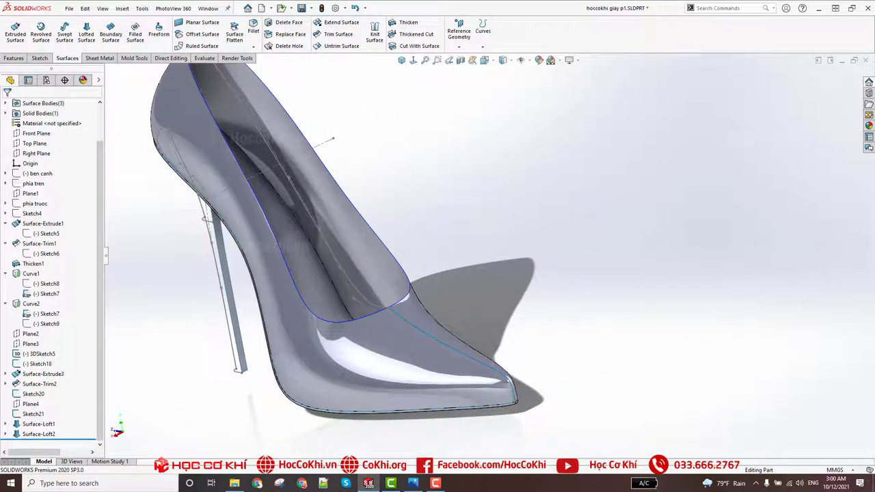
Show the shoe shaded without edges and orbit around the toe from several angles
click(503, 60)
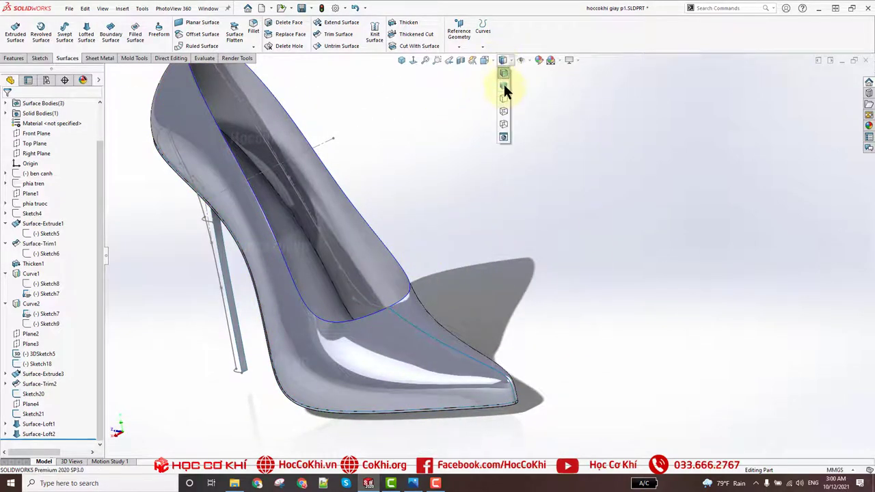
click(504, 96)
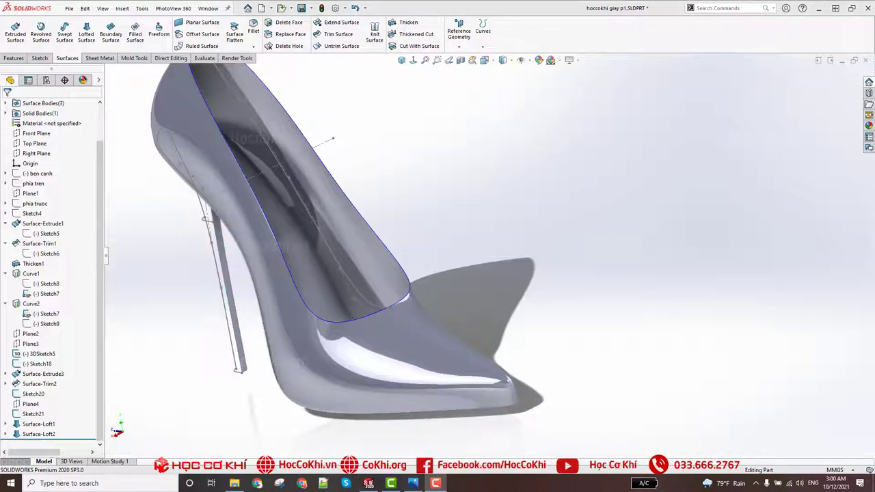
scroll(550, 237, up, 3)
mouse_move(515, 164)
middle_down()
mouse_move(485, 170)
mouse_move(451, 328)
middle_up()
scroll(578, 190, down, 2)
scroll(562, 189, down, 2)
scroll(611, 293, down, 2)
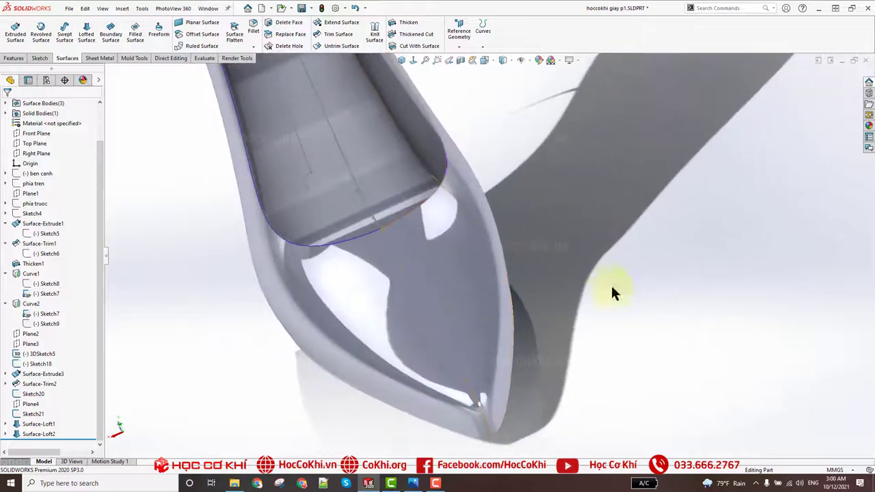
mouse_move(507, 294)
middle_down()
mouse_move(654, 287)
mouse_move(621, 326)
mouse_move(670, 240)
middle_up()
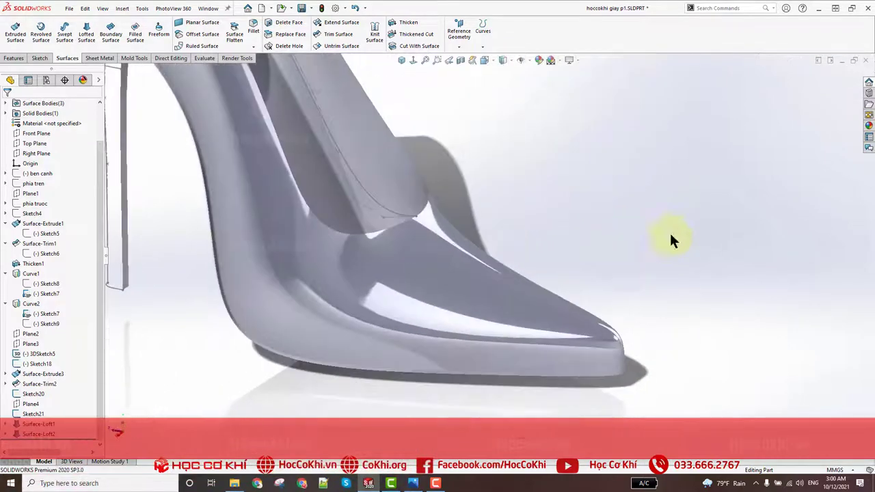
middle_drag(455, 253, 410, 322)
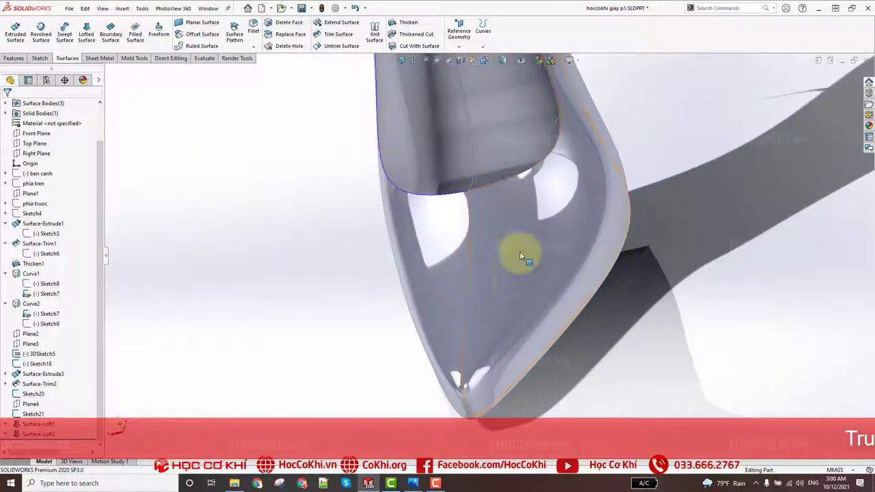
middle_drag(709, 296, 711, 308)
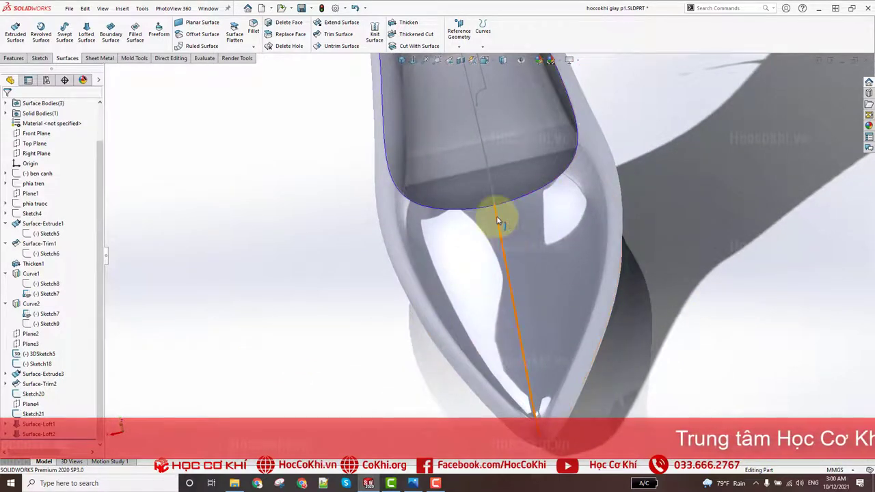
mouse_move(667, 329)
middle_down()
mouse_move(664, 239)
mouse_move(629, 337)
middle_up()
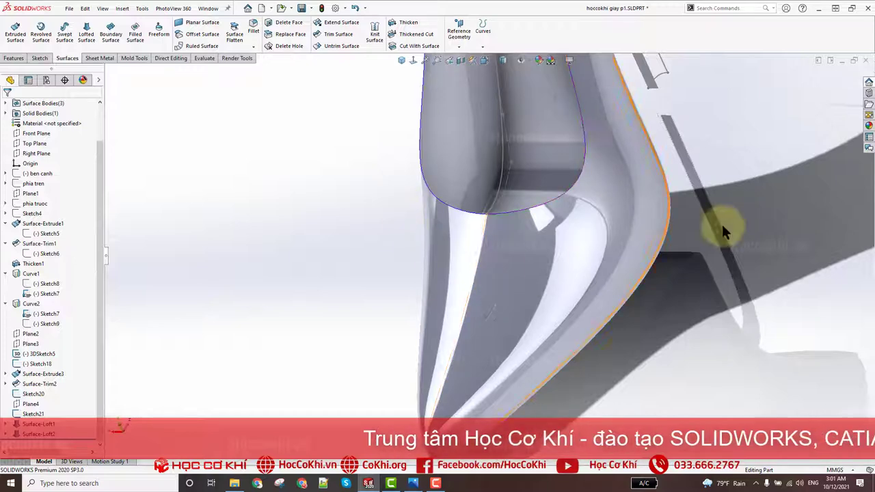
middle_drag(723, 229, 549, 201)
mouse_move(362, 207)
middle_down()
mouse_move(354, 149)
mouse_move(463, 166)
mouse_move(555, 90)
middle_up()
Switch the display style again and zoom in on the heel end
click(504, 60)
click(504, 71)
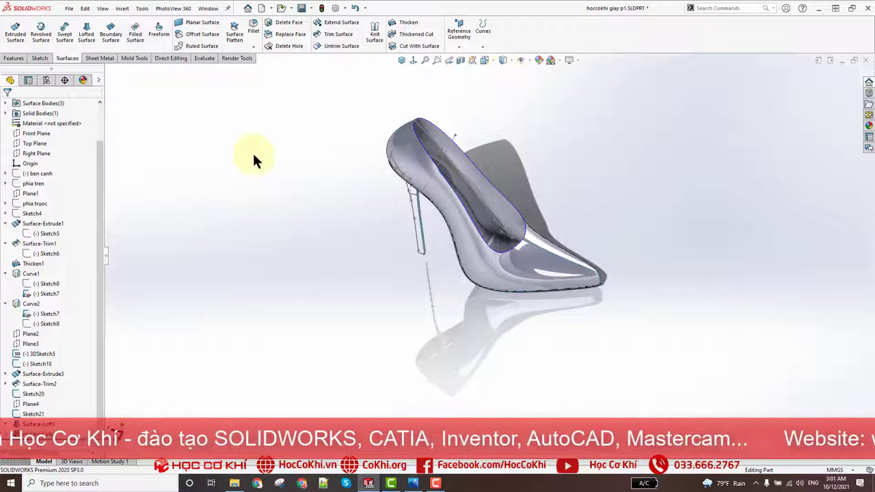
mouse_move(410, 188)
middle_down()
mouse_move(441, 195)
mouse_move(422, 176)
middle_up()
scroll(404, 189, down, 3)
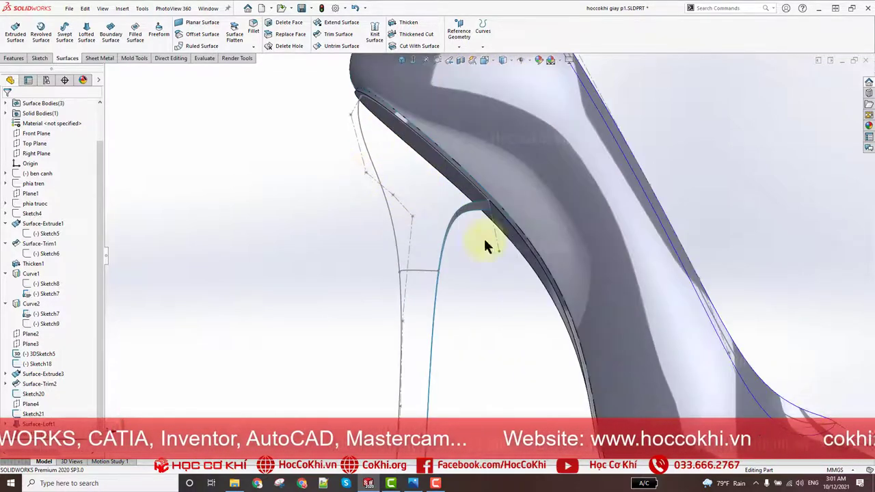
scroll(561, 233, up, 2)
mouse_move(561, 233)
middle_down()
mouse_move(465, 307)
mouse_move(332, 308)
mouse_move(272, 322)
mouse_move(355, 335)
mouse_move(570, 309)
mouse_move(566, 254)
middle_up()
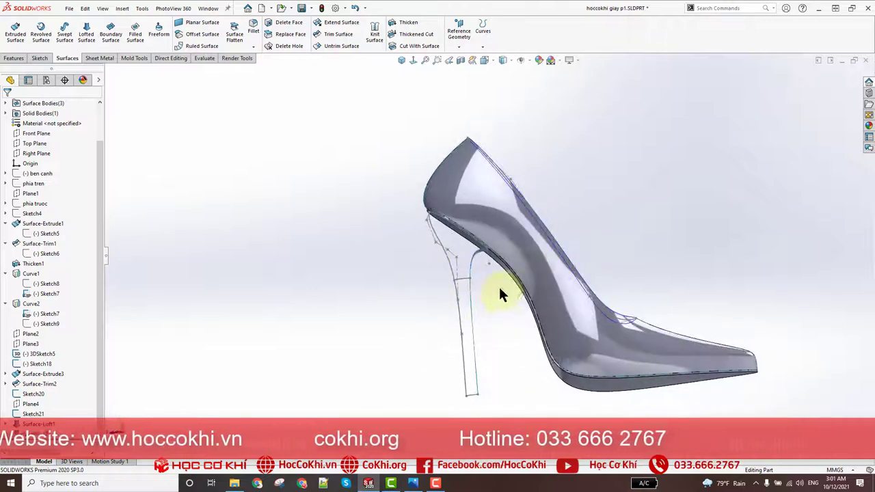
scroll(453, 296, down, 3)
scroll(444, 281, down, 2)
scroll(391, 248, down, 2)
scroll(484, 221, down, 3)
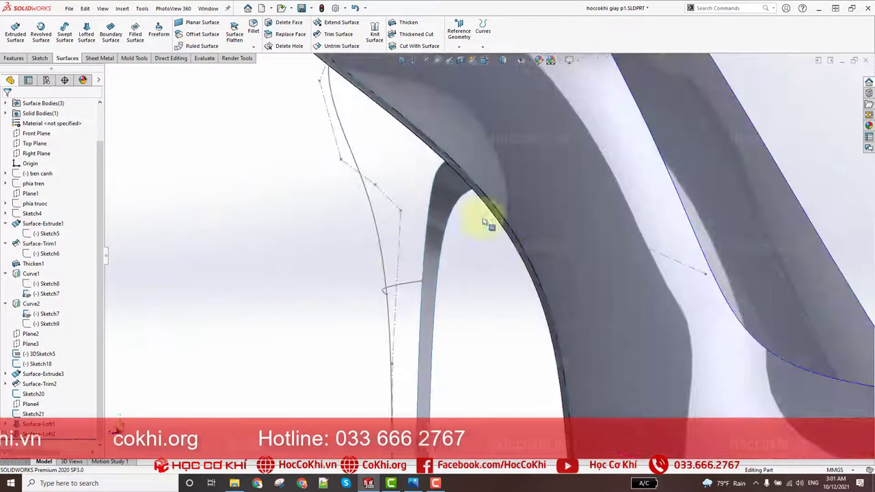
Select the heel strip surface and inspect the heel from another angle
click(449, 187)
mouse_move(480, 324)
middle_down()
mouse_move(538, 348)
mouse_move(402, 259)
middle_up()
scroll(402, 259, up, 3)
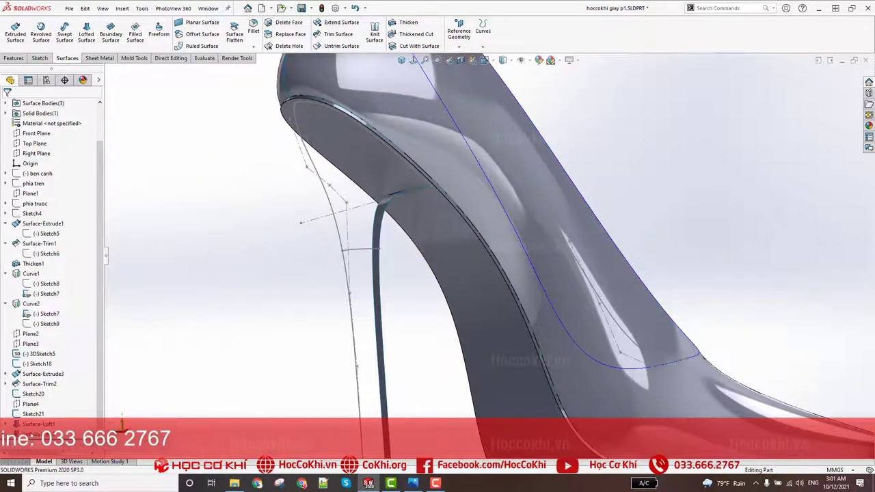
scroll(518, 189, up, 4)
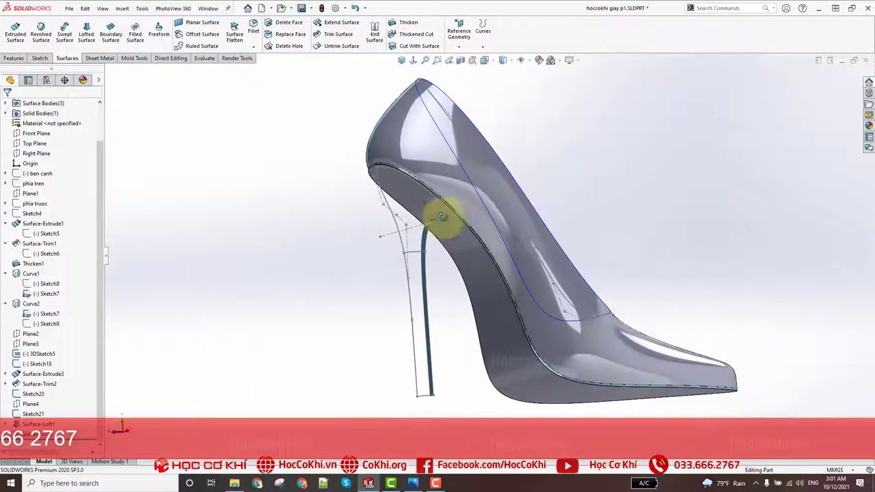
scroll(445, 219, up, 1)
scroll(399, 251, down, 1)
scroll(399, 251, down, 3)
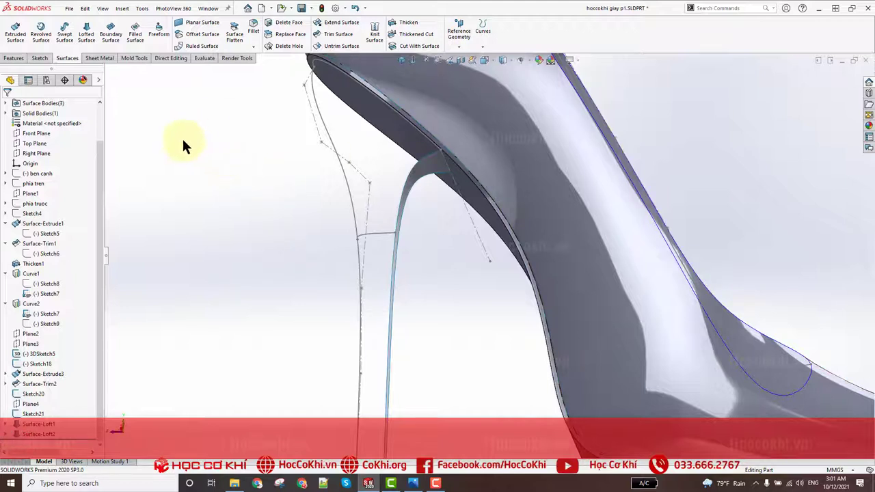
Start a surface loft with Sketch18 and the heel-top edge as profiles
click(86, 33)
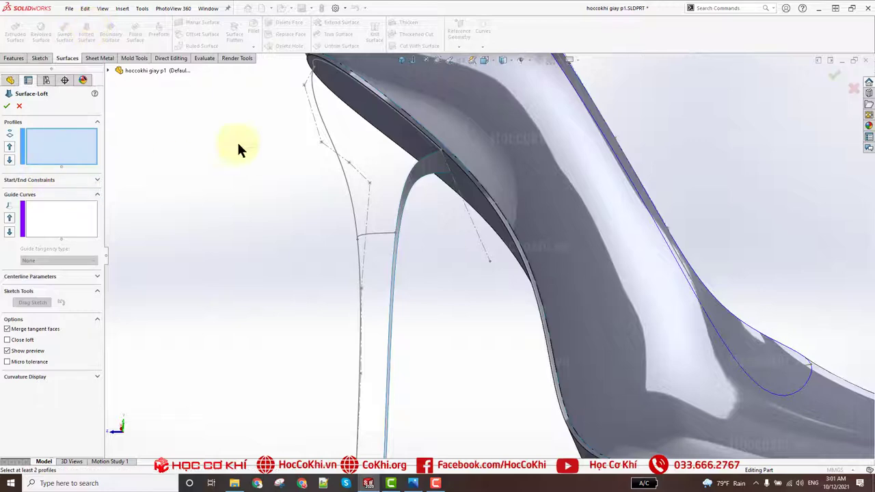
mouse_move(237, 149)
middle_down()
mouse_move(397, 127)
mouse_move(270, 81)
mouse_move(431, 219)
mouse_move(459, 224)
middle_up()
click(274, 77)
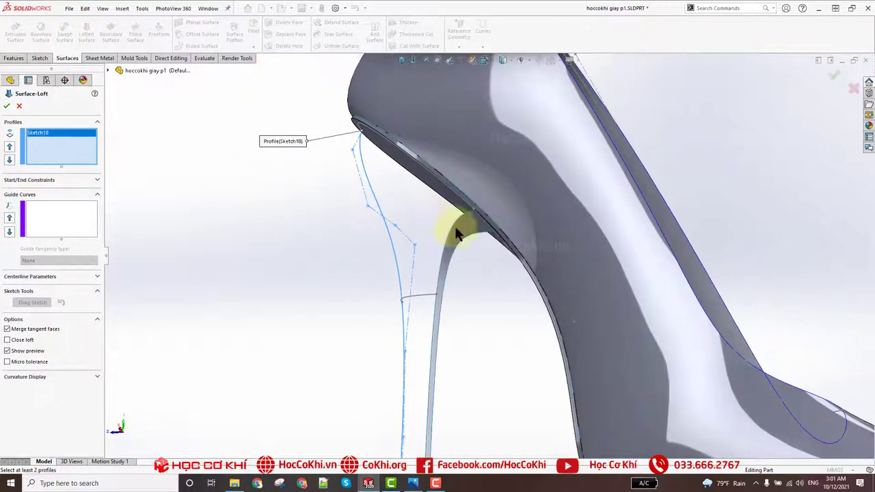
scroll(459, 224, down, 2)
click(467, 217)
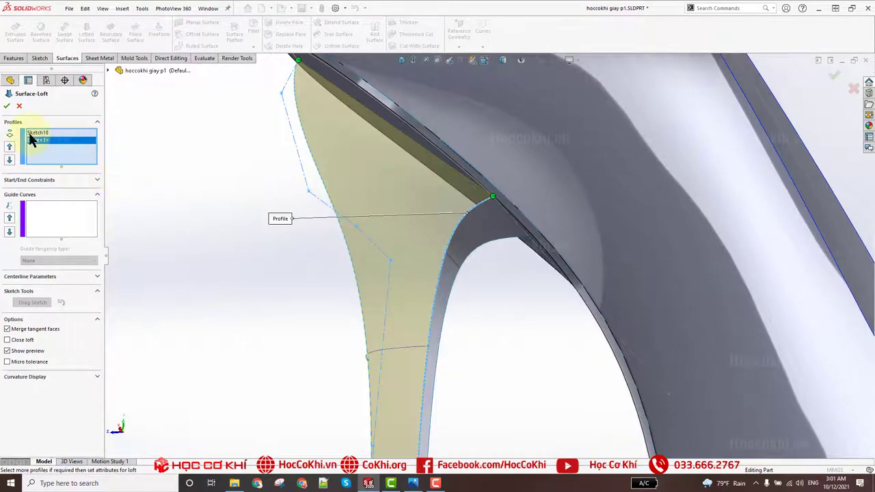
Set the loft's start constraint to Normal To Profile
drag(28, 132, 20, 183)
click(20, 181)
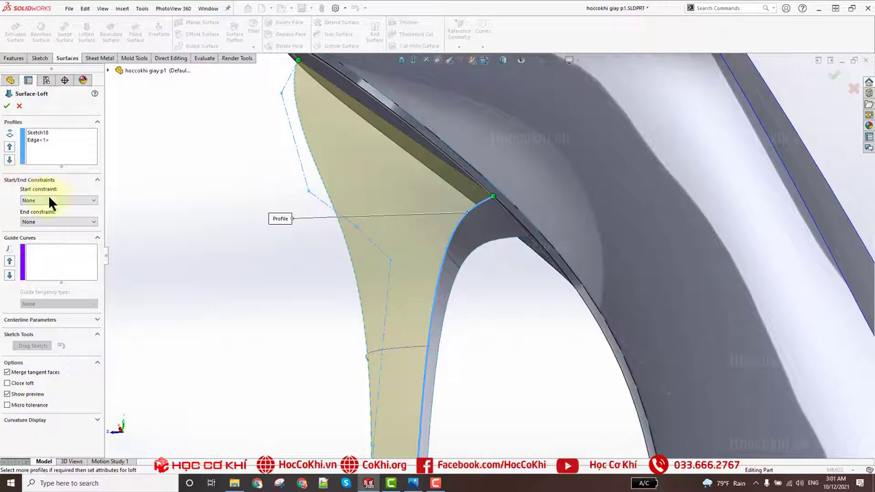
click(38, 200)
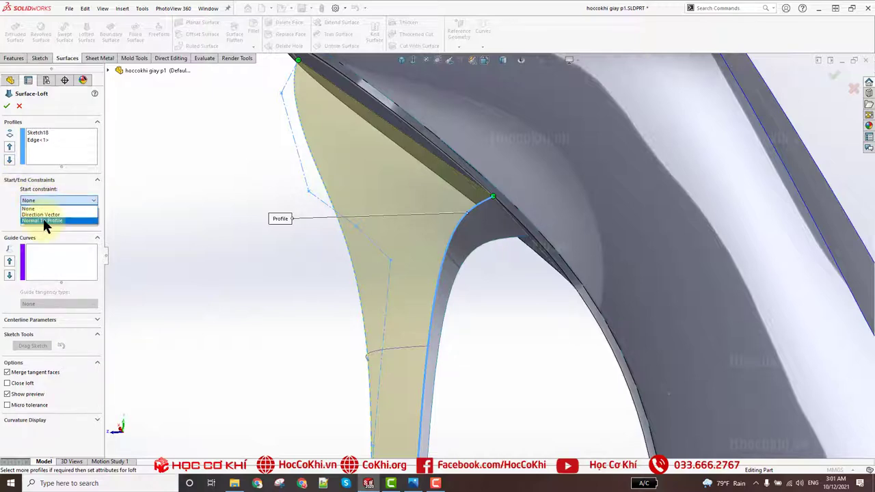
click(43, 218)
Check the heel loft preview from several angles and activate the Guide Curves box
mouse_move(263, 207)
middle_down()
mouse_move(268, 194)
mouse_move(358, 189)
mouse_move(300, 169)
mouse_move(362, 163)
middle_up()
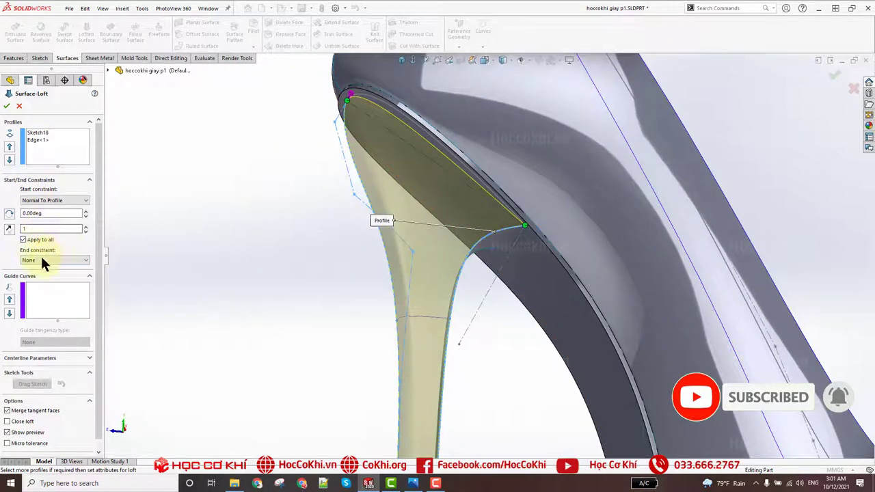
scroll(346, 251, up, 3)
middle_drag(346, 250, 319, 278)
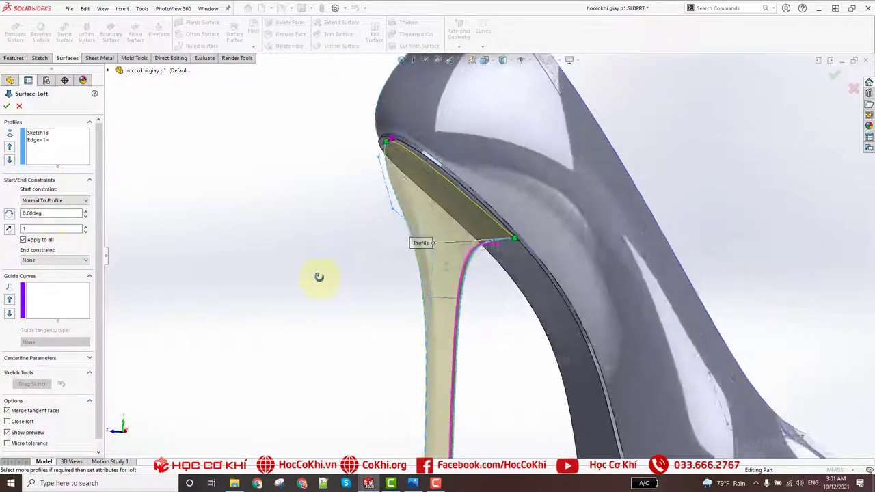
scroll(497, 287, down, 3)
scroll(488, 247, down, 2)
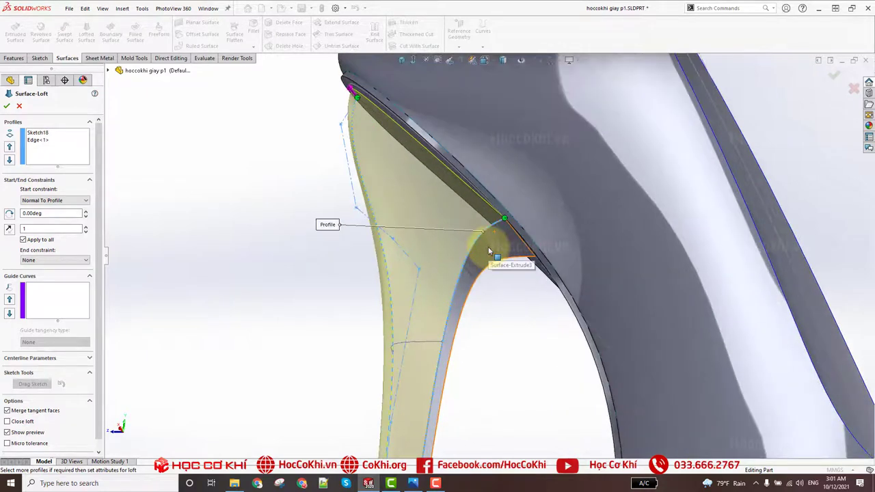
scroll(489, 247, up, 2)
middle_drag(331, 272, 344, 287)
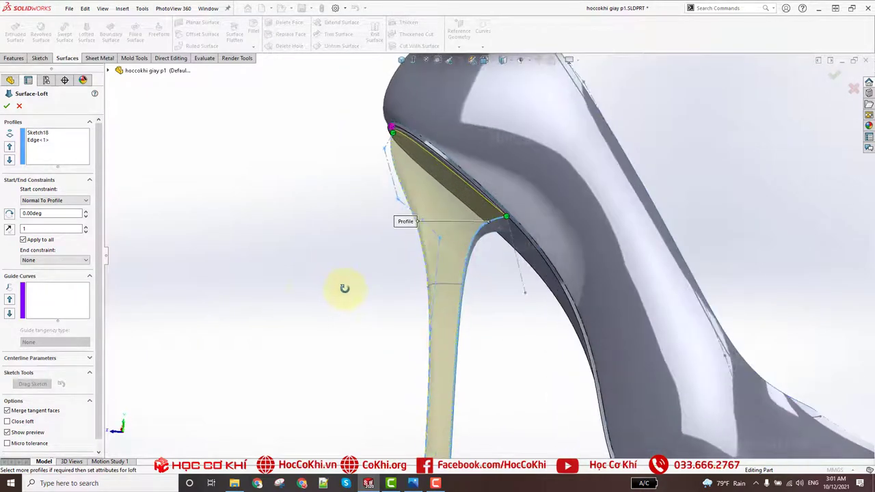
click(40, 290)
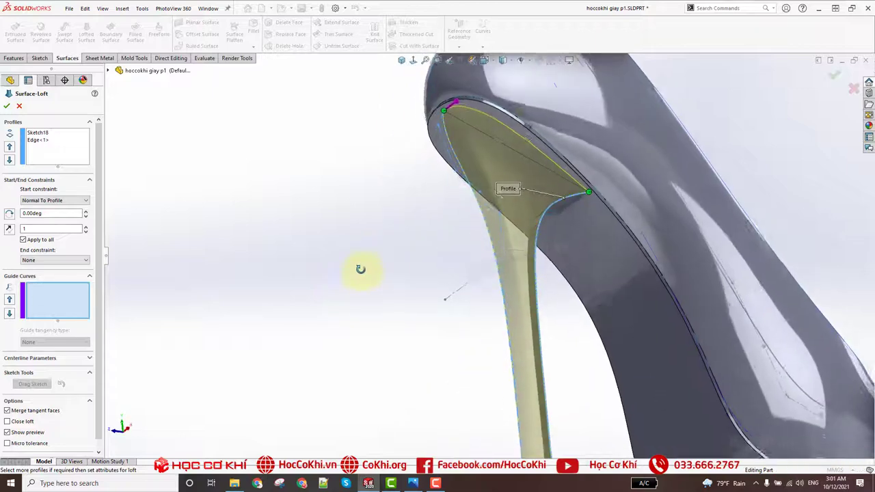
Add 3DSketch5, Sketch21 and Sketch20 as guide curves for the heel loft
scroll(449, 114, down, 2)
scroll(401, 137, down, 1)
scroll(402, 129, down, 1)
click(403, 128)
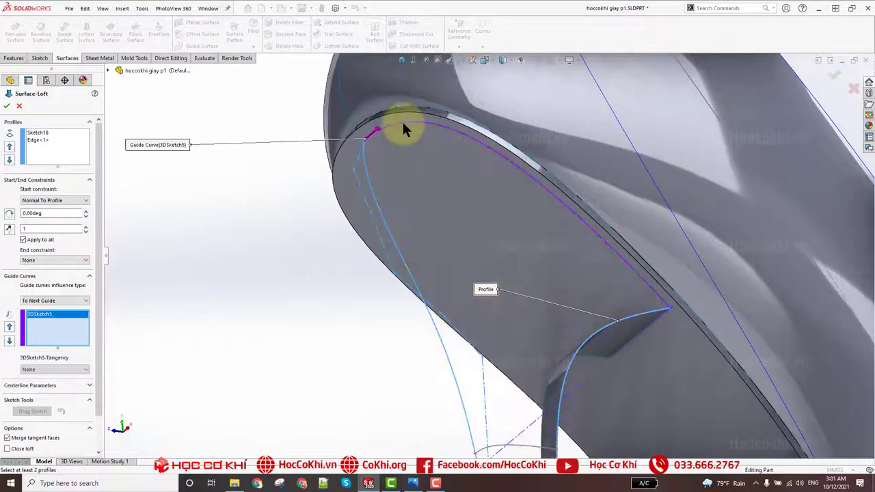
scroll(458, 246, up, 3)
scroll(453, 303, down, 3)
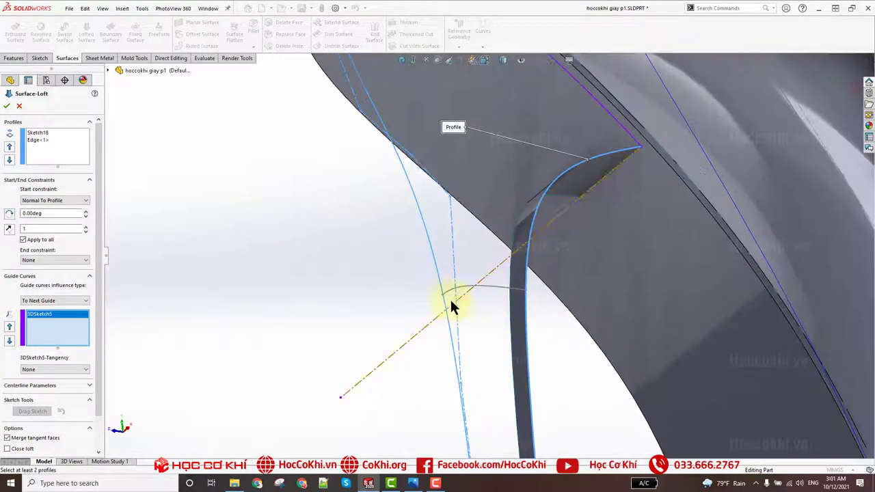
click(449, 292)
scroll(465, 287, up, 1)
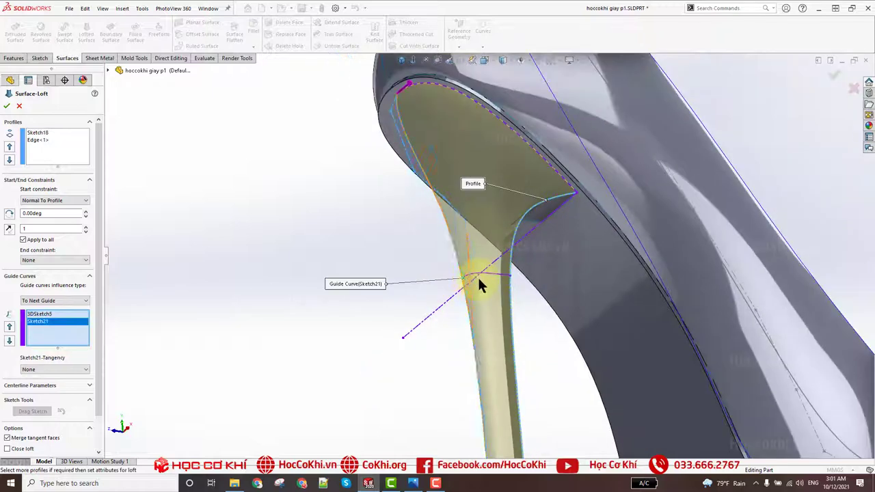
scroll(488, 315, up, 2)
scroll(502, 358, down, 2)
scroll(487, 362, down, 3)
scroll(488, 317, down, 2)
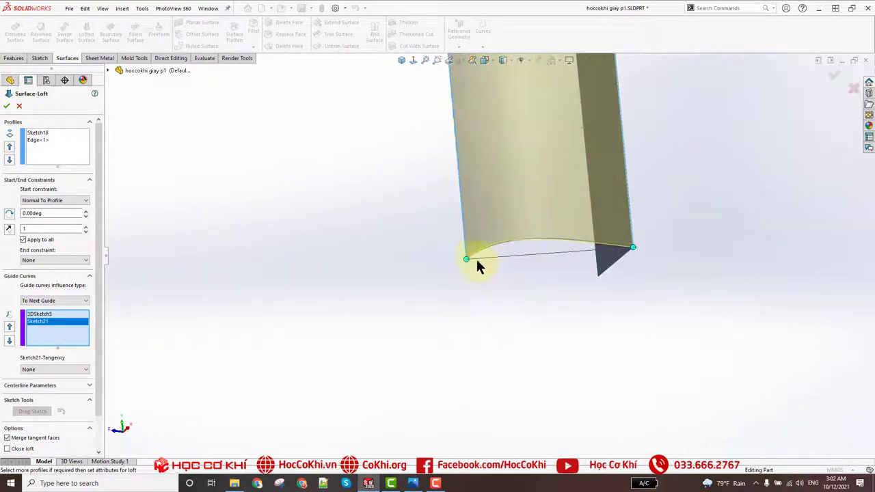
click(477, 256)
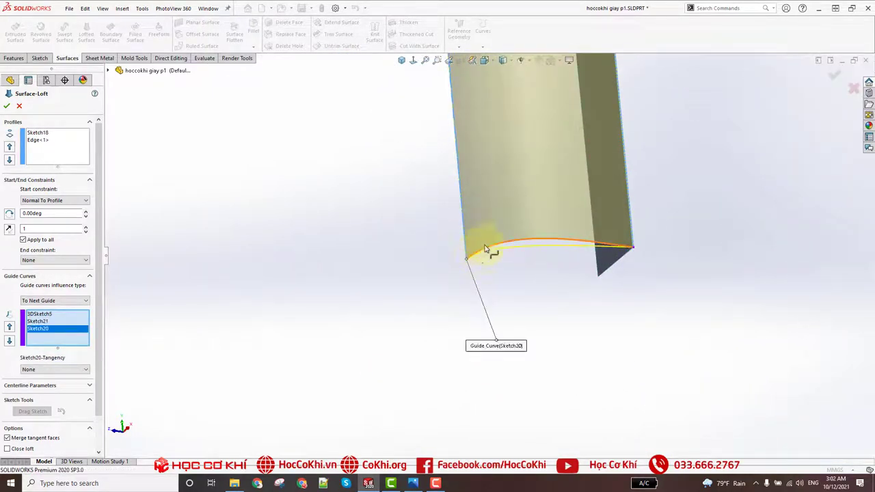
Check the guided heel loft from the side and top, then accept Surface-Loft3
scroll(496, 130, up, 3)
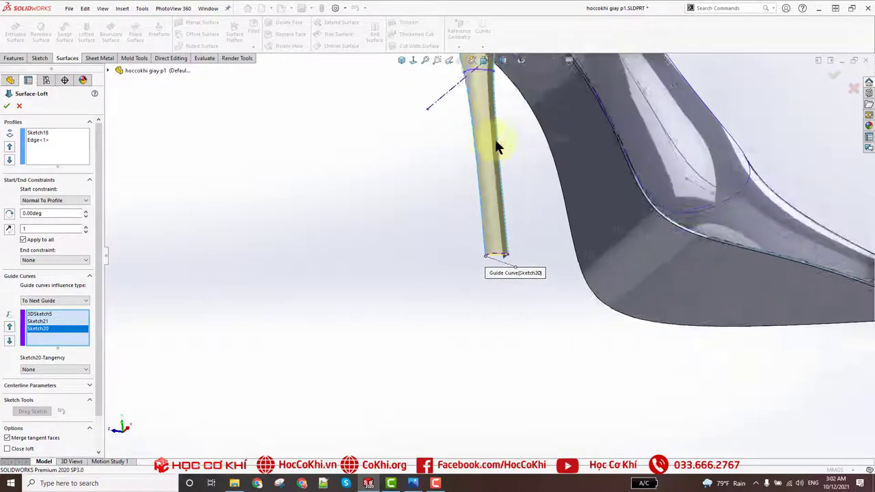
scroll(481, 115, down, 2)
scroll(457, 87, down, 2)
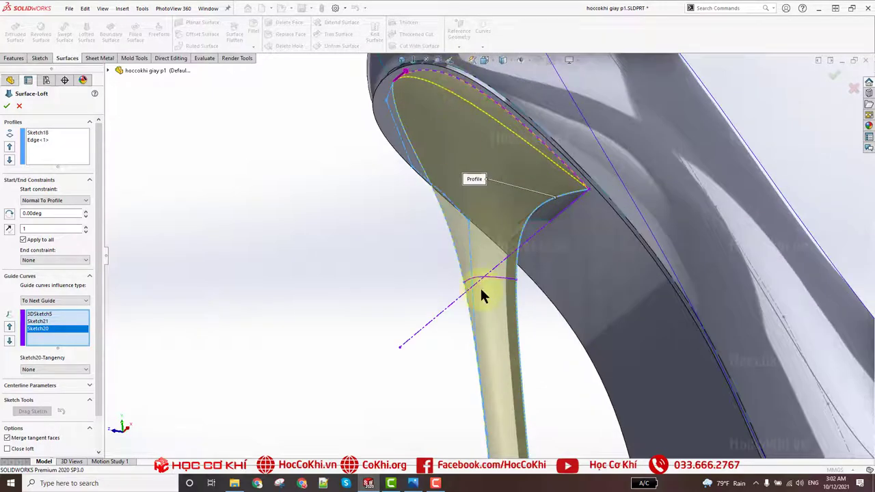
scroll(480, 287, down, 2)
scroll(465, 276, up, 5)
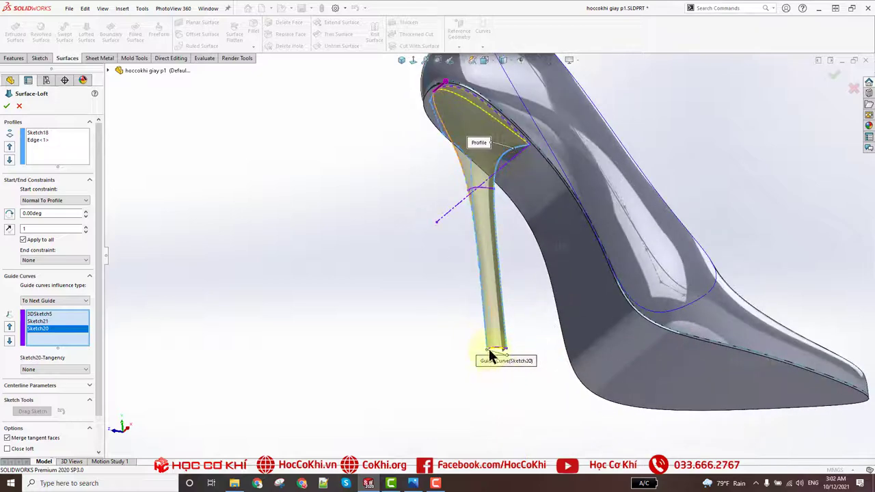
middle_drag(440, 225, 415, 216)
scroll(462, 182, down, 3)
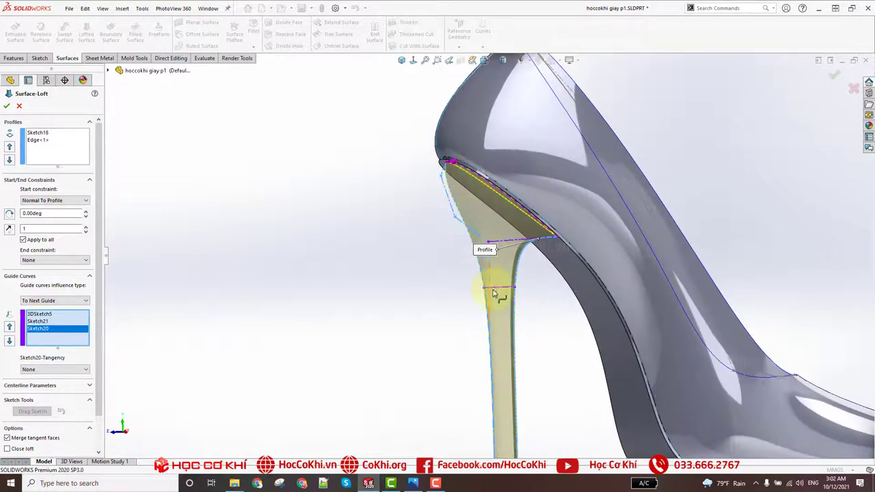
scroll(499, 342, up, 3)
mouse_move(430, 293)
middle_down()
mouse_move(406, 303)
mouse_move(496, 272)
middle_up()
scroll(490, 260, down, 3)
scroll(489, 253, down, 2)
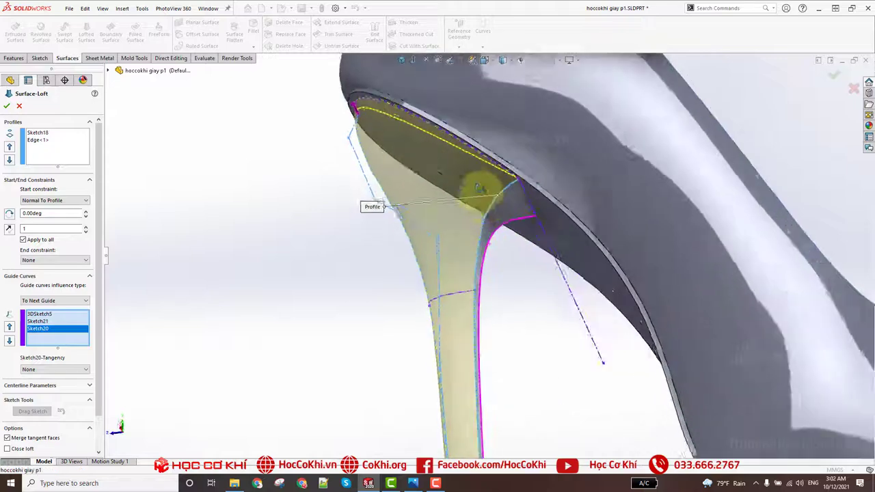
scroll(493, 251, down, 2)
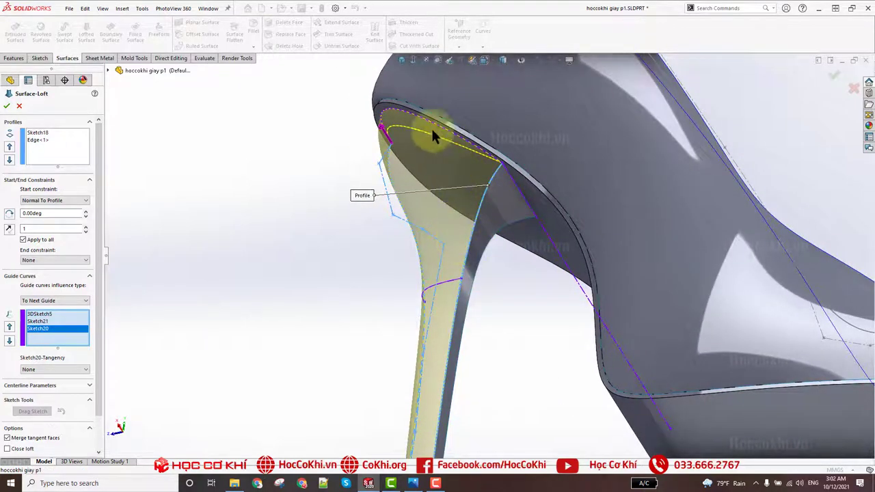
click(7, 106)
Orbit to face the heel, select Right Plane, and switch to the Features commands
mouse_move(484, 219)
middle_down()
mouse_move(527, 277)
mouse_move(655, 219)
mouse_move(542, 160)
middle_up()
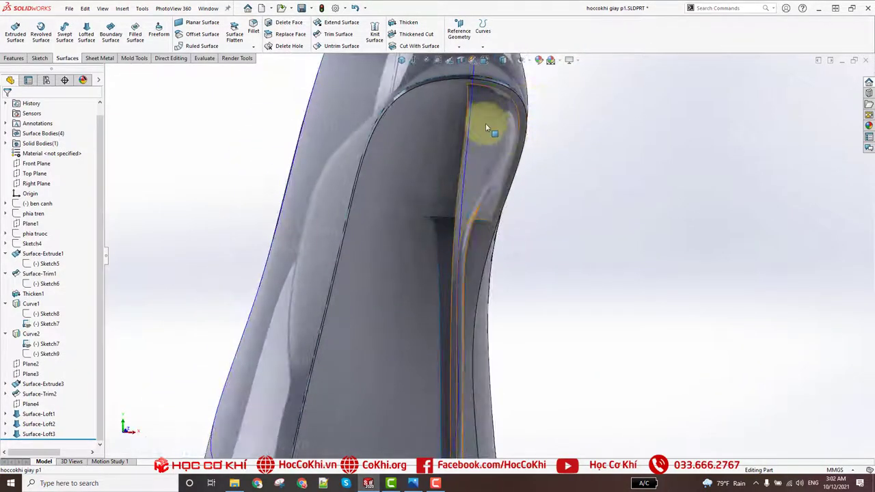
mouse_move(485, 123)
middle_down()
mouse_move(449, 168)
mouse_move(445, 143)
middle_up()
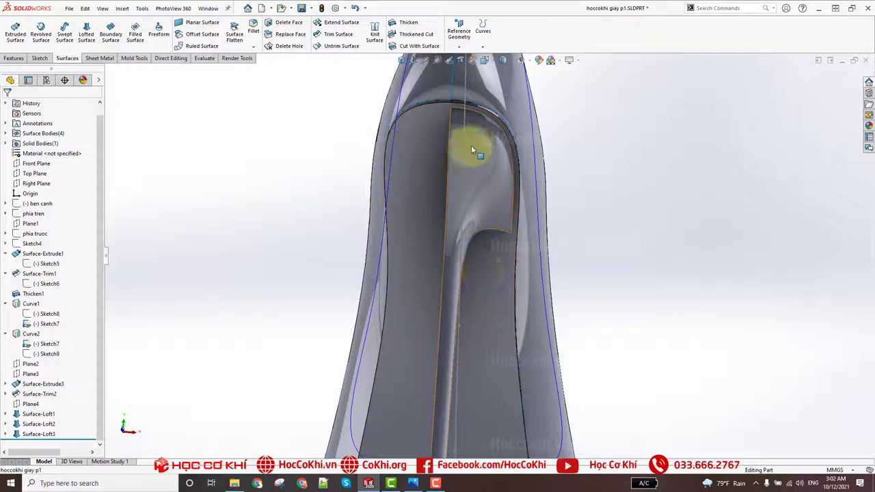
click(32, 183)
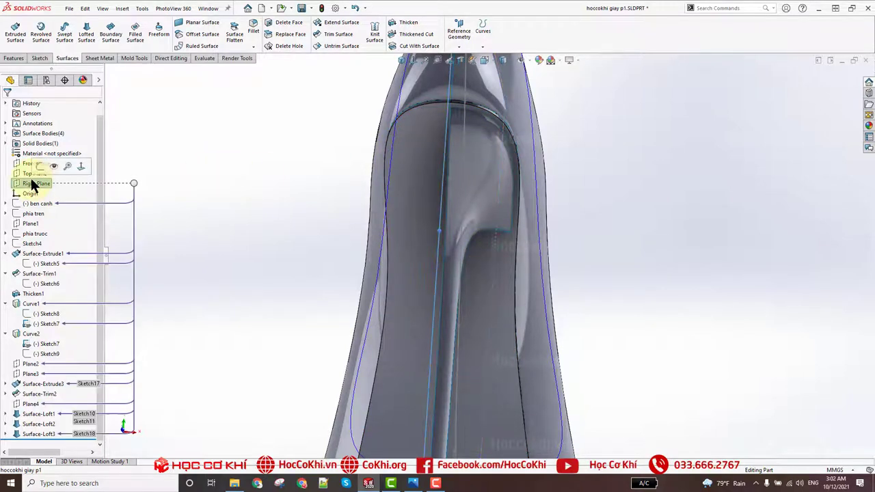
click(14, 59)
Mirror the bodies Surface-Loft3 and Surface-Trim2 across Right Plane as Mirror1
click(325, 46)
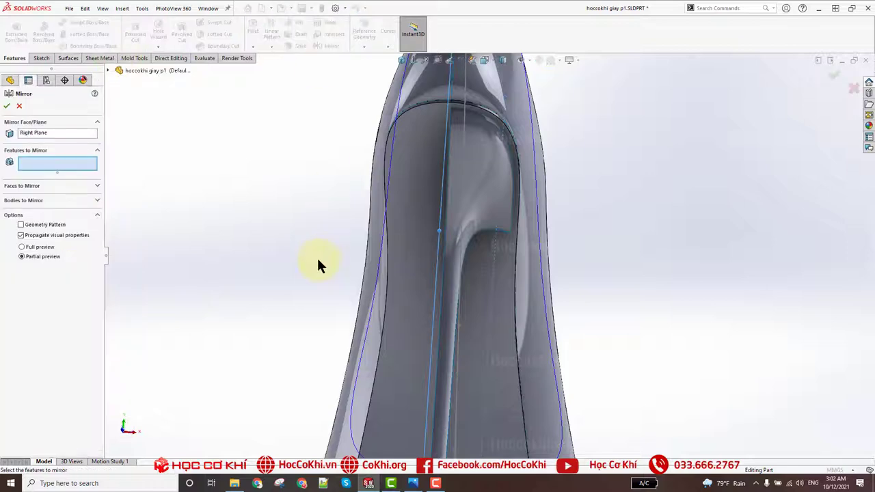
click(23, 199)
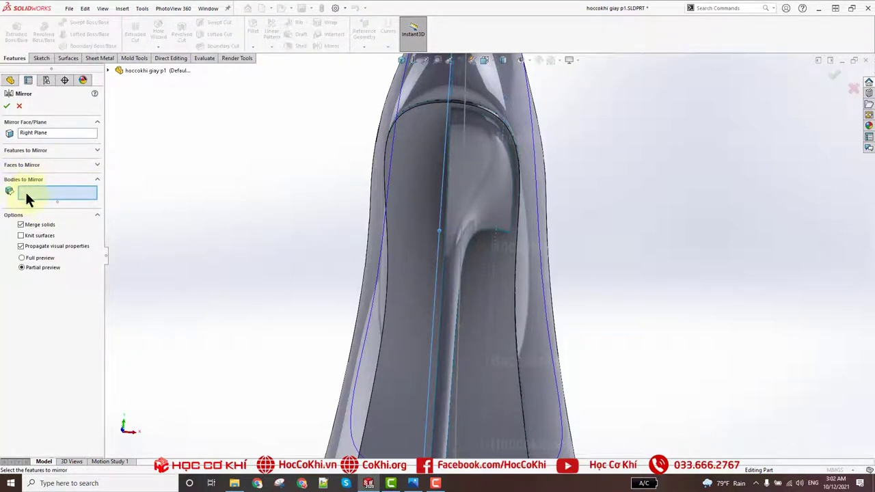
scroll(273, 212, down, 3)
click(340, 144)
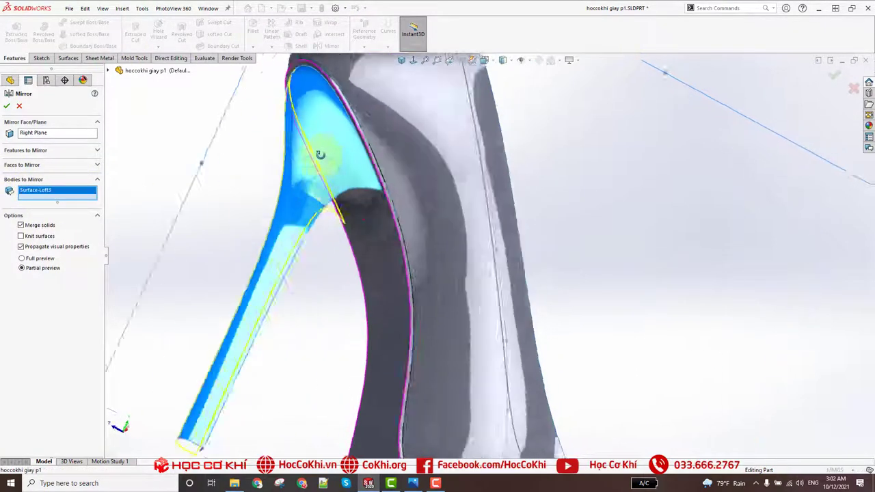
scroll(340, 204, down, 2)
click(341, 205)
scroll(342, 219, up, 5)
middle_drag(369, 277, 287, 225)
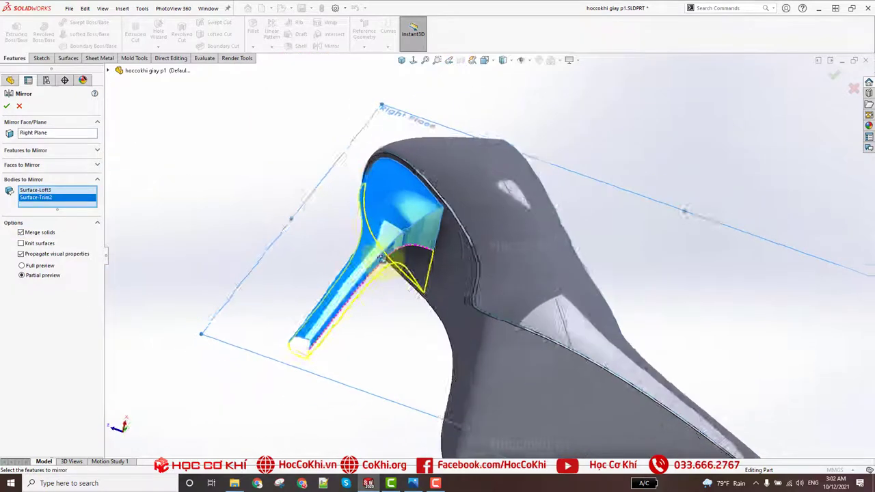
click(7, 105)
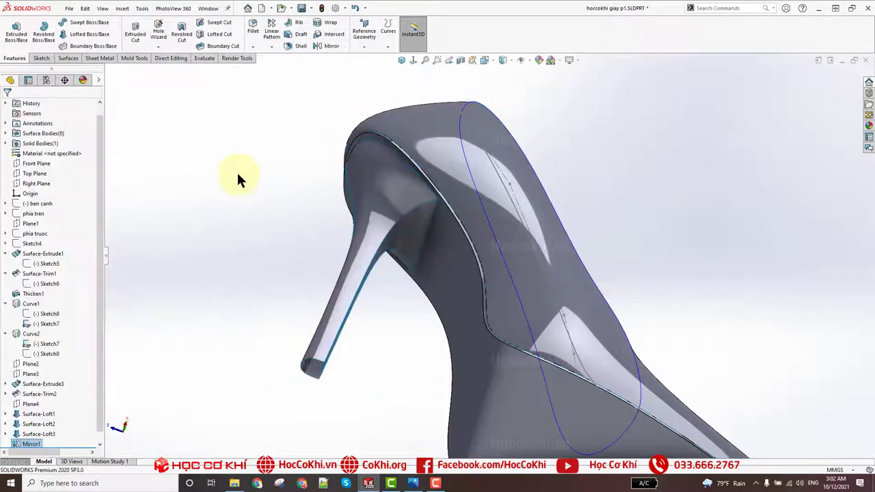
scroll(47, 222, up, 1)
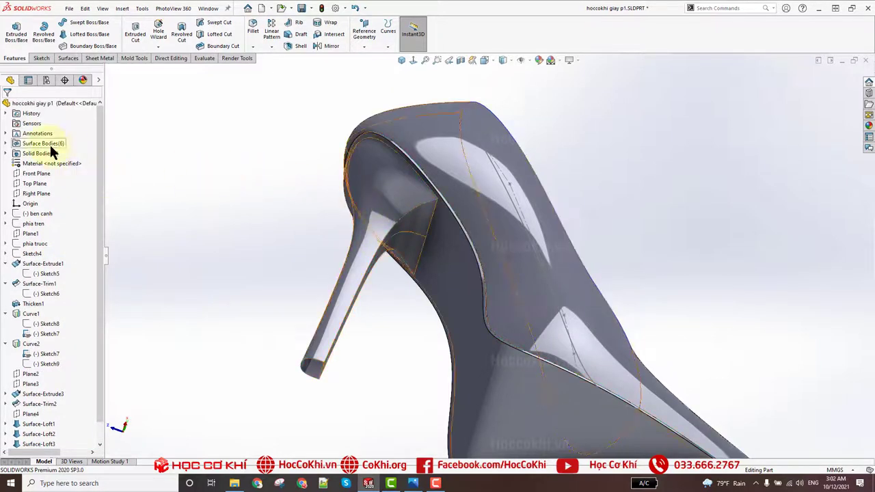
Expand Surface Bodies, select Surface-Trim2 and Surface-Loft1, and zoom to the open heel tip
click(7, 143)
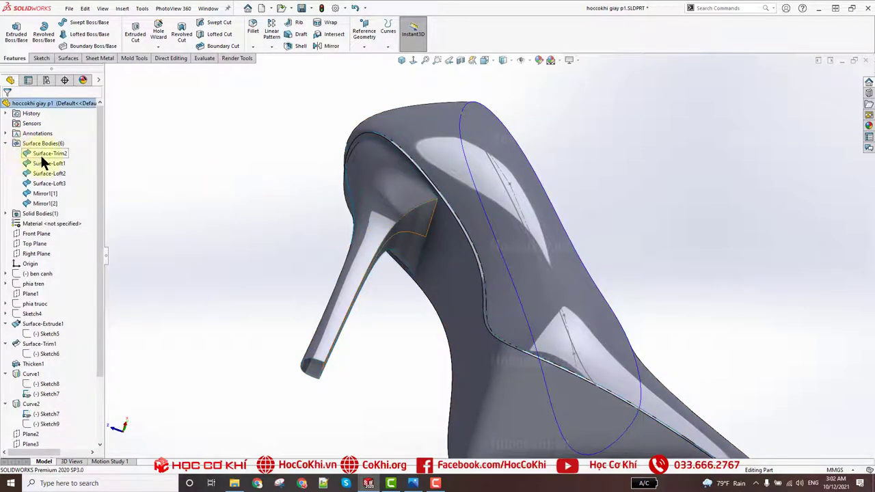
click(39, 153)
click(52, 163)
mouse_move(389, 284)
middle_down()
mouse_move(340, 281)
mouse_move(293, 212)
middle_up()
scroll(418, 284, down, 5)
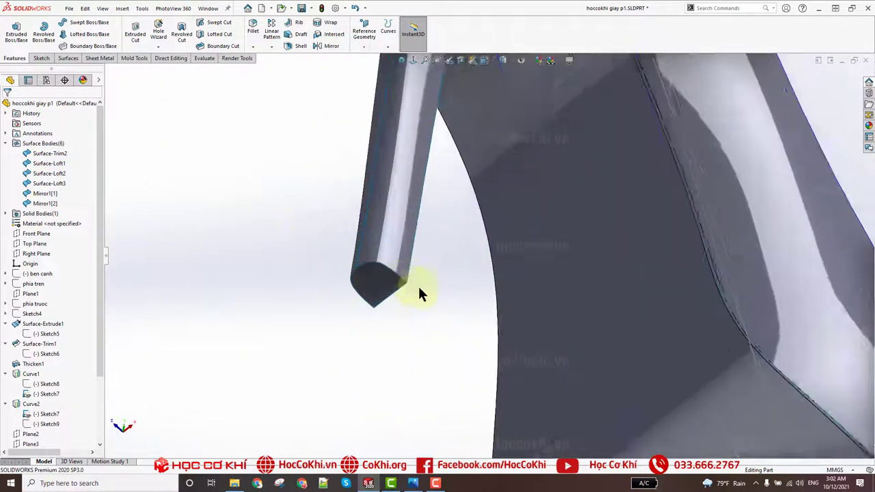
scroll(415, 283, down, 2)
scroll(365, 249, down, 2)
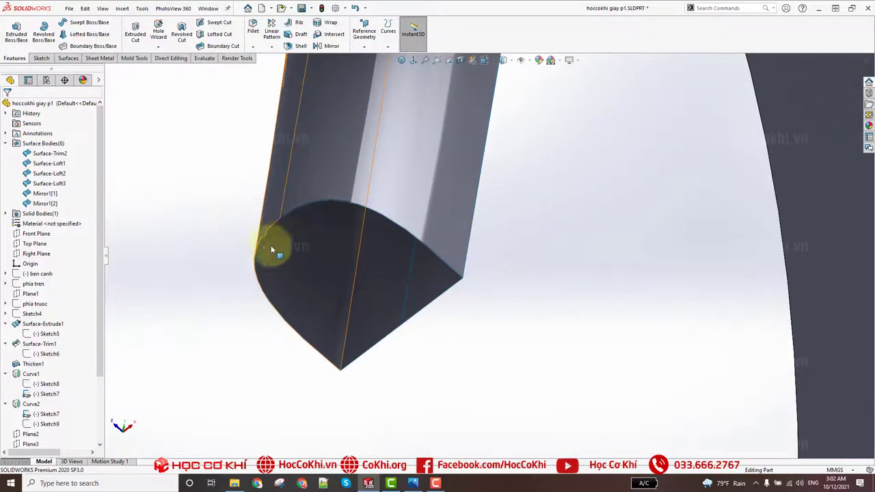
mouse_move(271, 251)
middle_down()
mouse_move(367, 351)
mouse_move(348, 226)
mouse_move(228, 147)
middle_up()
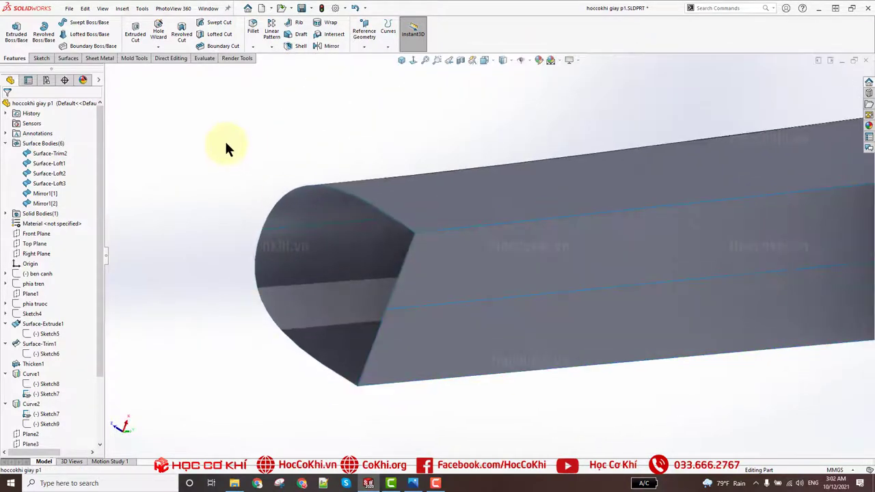
click(67, 56)
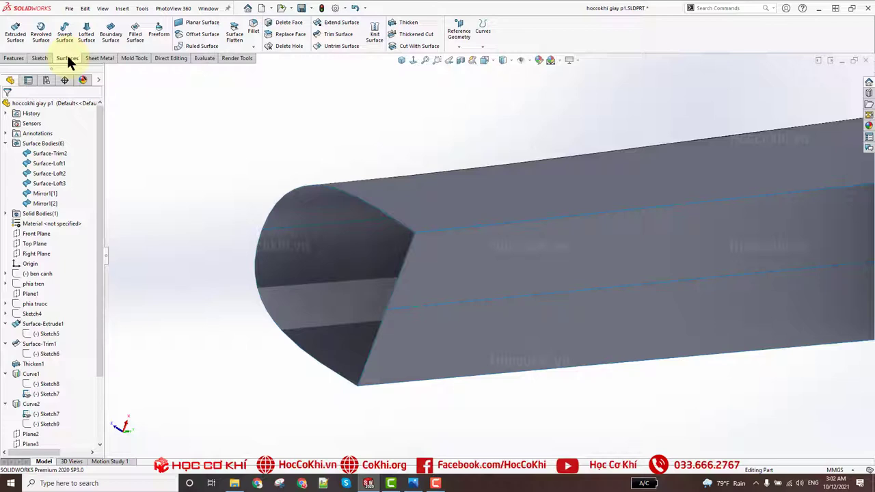
Cap the heel tip's open end with a planar surface bounded by its four edges
click(191, 24)
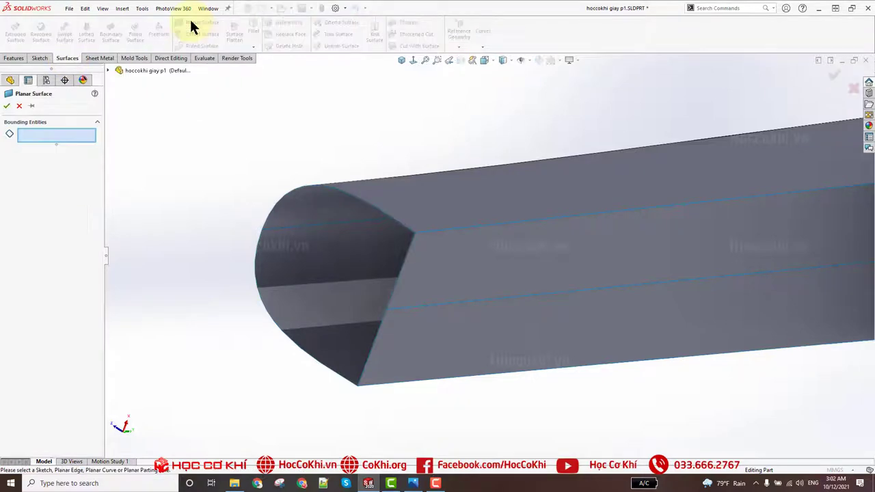
click(386, 218)
click(412, 242)
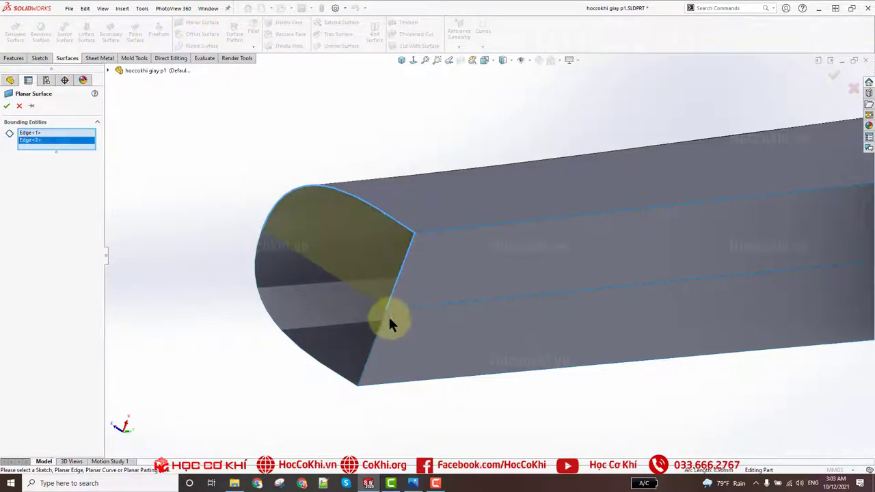
click(385, 320)
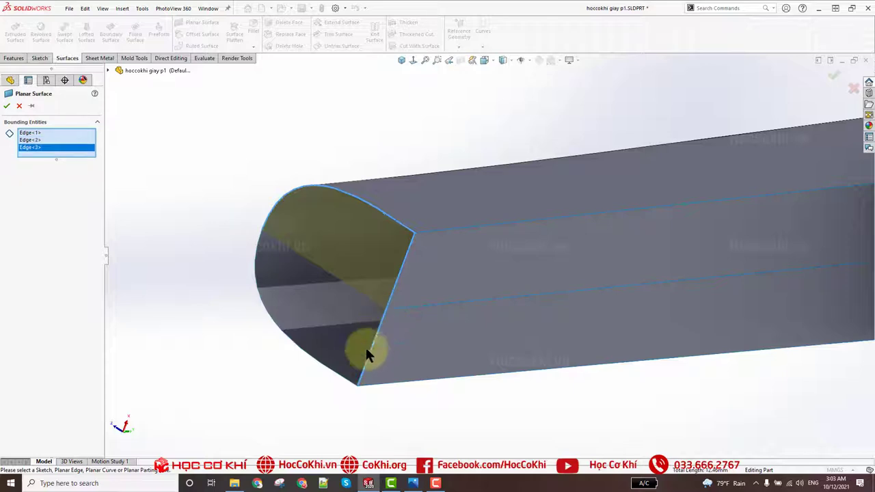
click(323, 367)
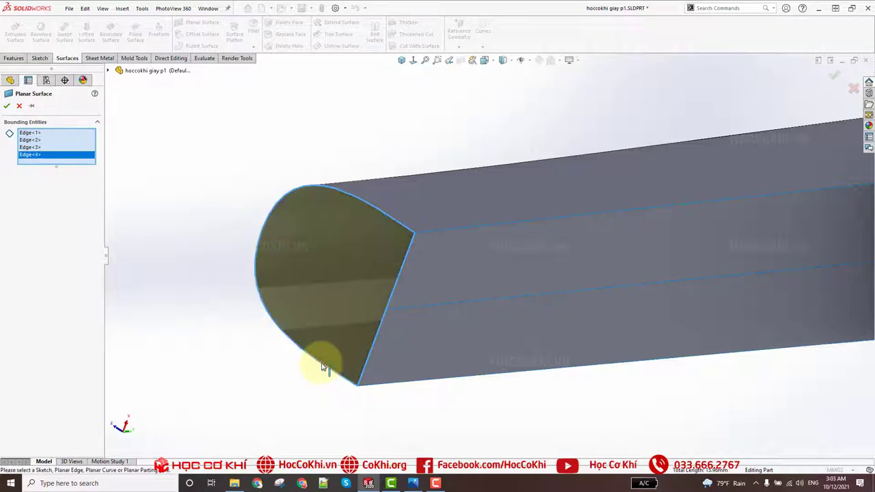
click(7, 106)
scroll(412, 129, up, 3)
Zoom in on the heel rim and hide the thickened body Thicken1
middle_drag(446, 185, 508, 160)
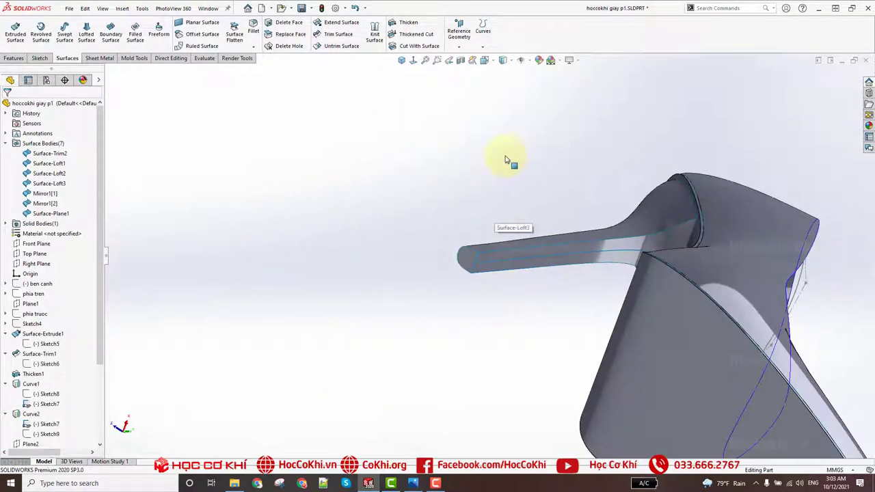
scroll(586, 307, down, 5)
scroll(518, 349, down, 2)
scroll(426, 160, down, 2)
scroll(317, 171, down, 2)
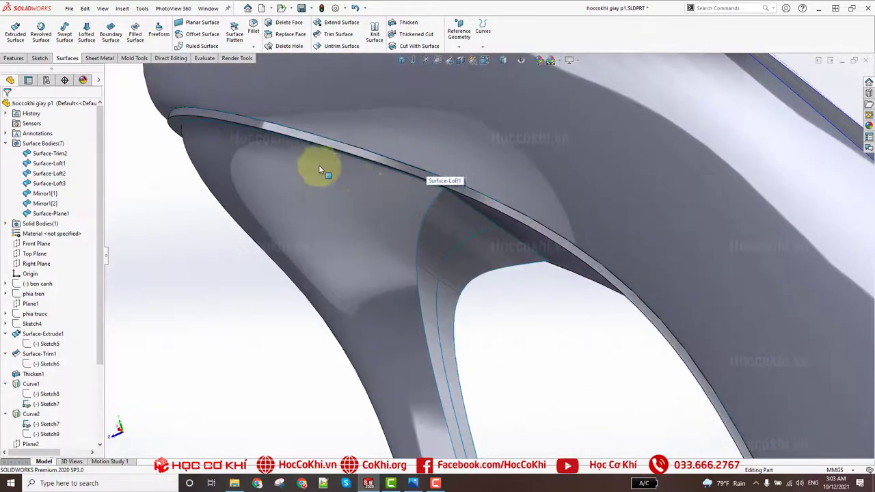
scroll(416, 147, down, 2)
scroll(337, 128, down, 2)
scroll(289, 174, up, 2)
scroll(287, 171, up, 2)
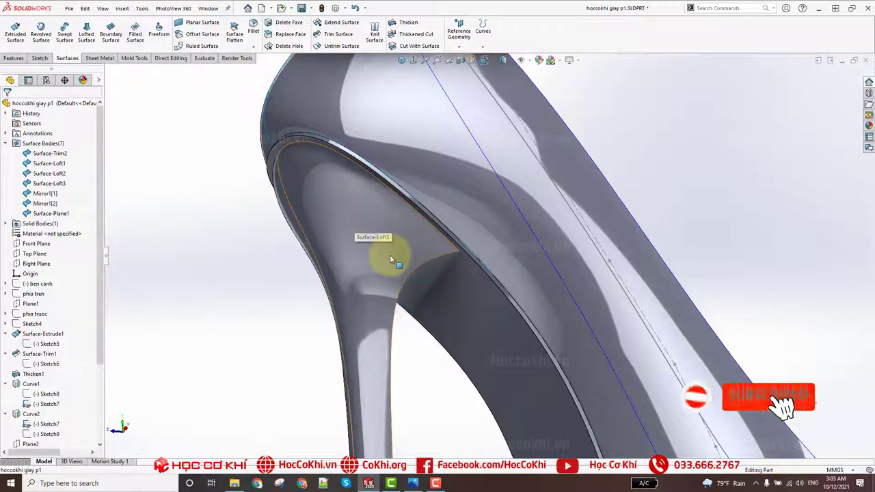
middle_drag(390, 254, 220, 260)
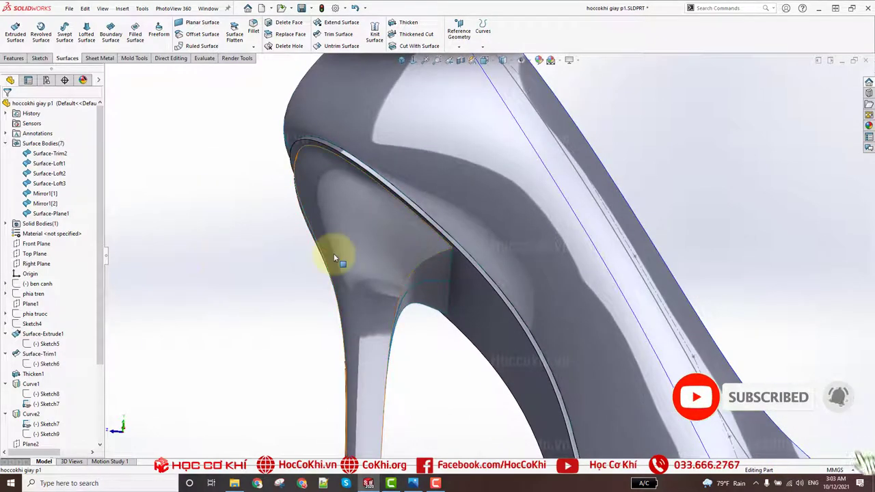
scroll(406, 123, down, 2)
scroll(306, 162, down, 2)
scroll(314, 157, down, 2)
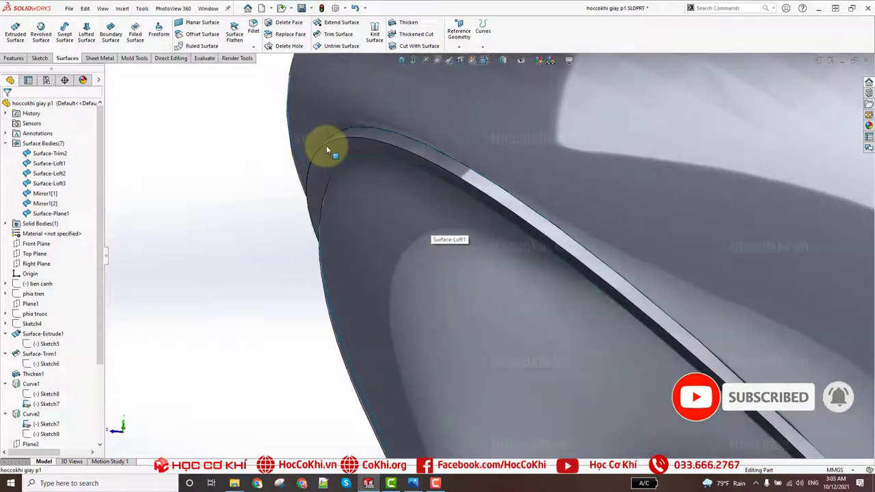
click(330, 154)
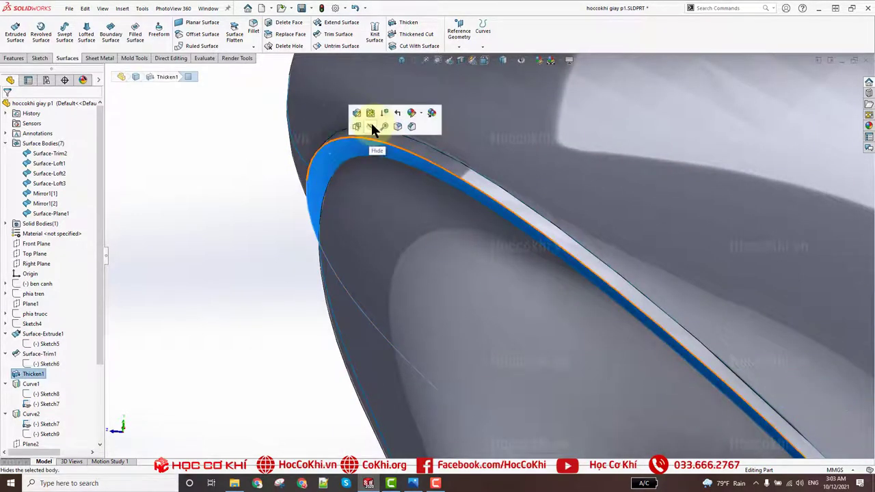
click(251, 233)
Hide Surface-Loft1 and Surface-Loft2, then orbit around the exposed heel cup
middle_drag(236, 231, 475, 198)
scroll(475, 196, down, 3)
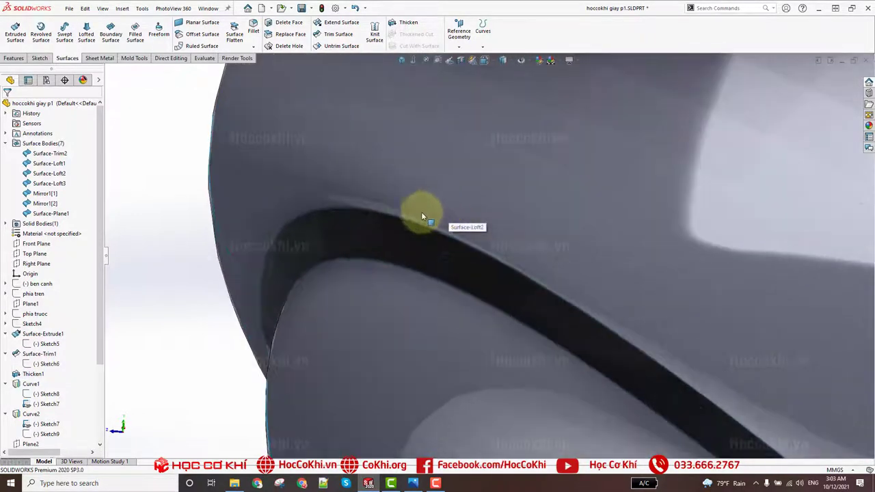
scroll(421, 212, up, 2)
scroll(432, 242, up, 2)
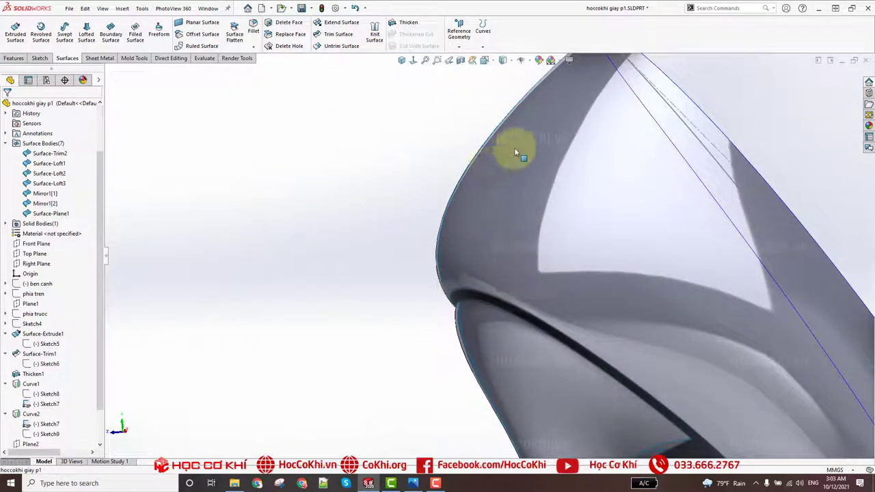
click(529, 138)
key(Escape)
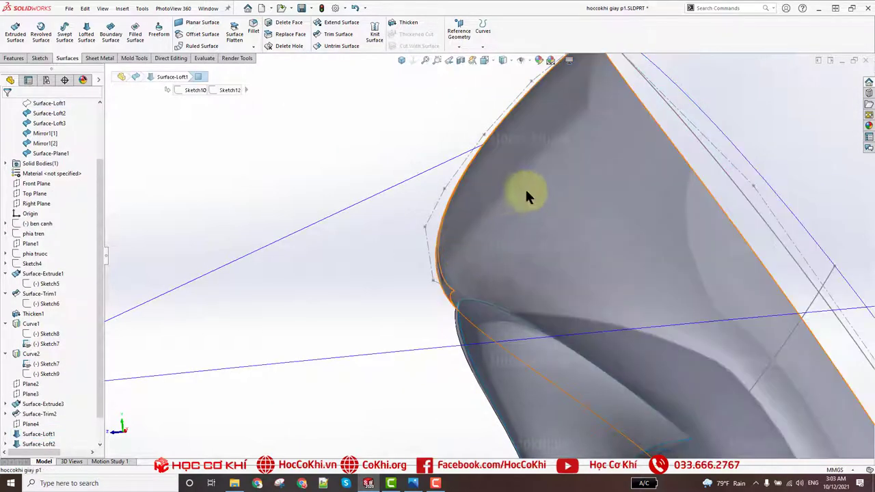
click(527, 191)
click(515, 190)
mouse_move(332, 185)
middle_down()
mouse_move(531, 283)
mouse_move(485, 336)
mouse_move(612, 307)
middle_up()
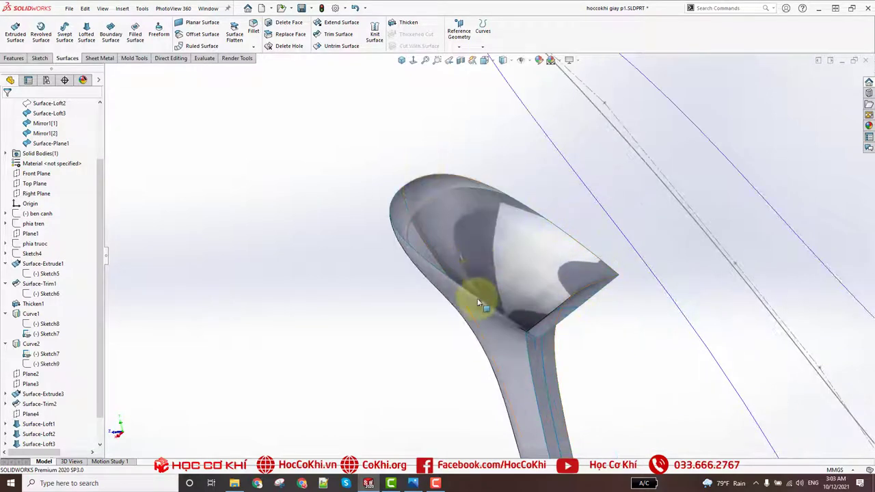
mouse_move(474, 296)
middle_down()
mouse_move(498, 367)
mouse_move(476, 385)
mouse_move(492, 243)
mouse_move(611, 299)
mouse_move(618, 273)
mouse_move(568, 206)
middle_up()
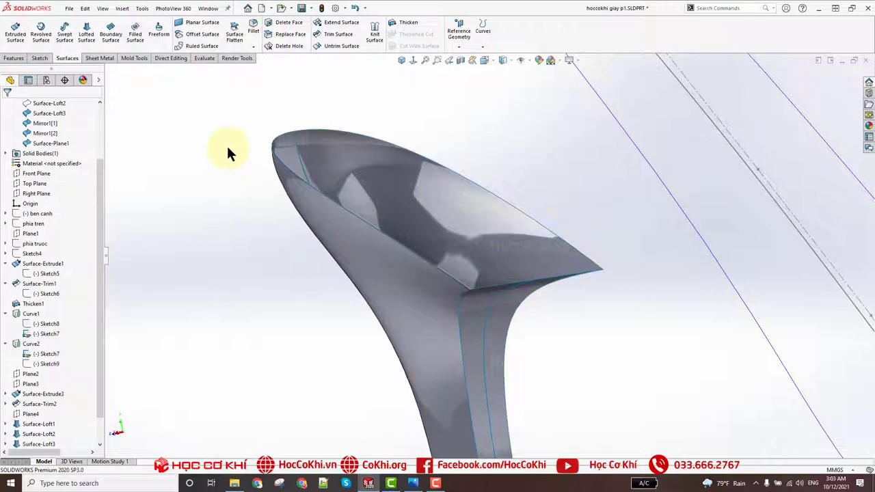
Pick the four heel-cup rim edges as the Filled Surface patch boundary
click(138, 34)
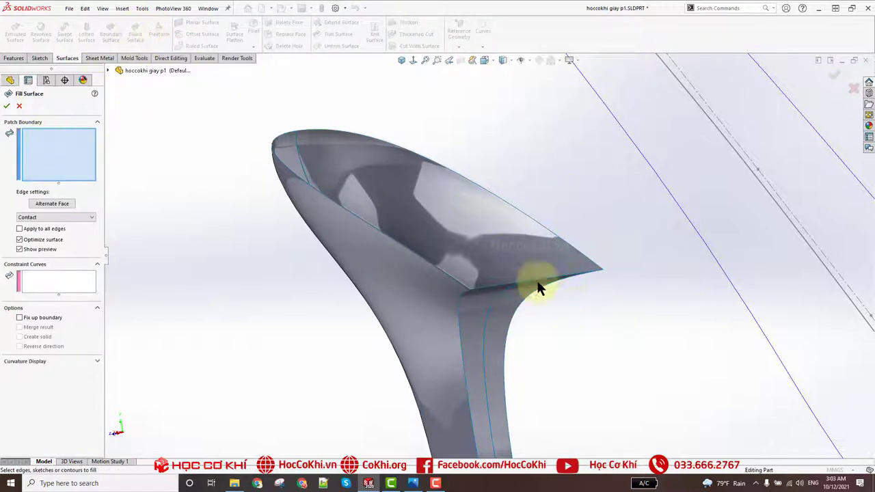
scroll(537, 288, down, 3)
click(479, 286)
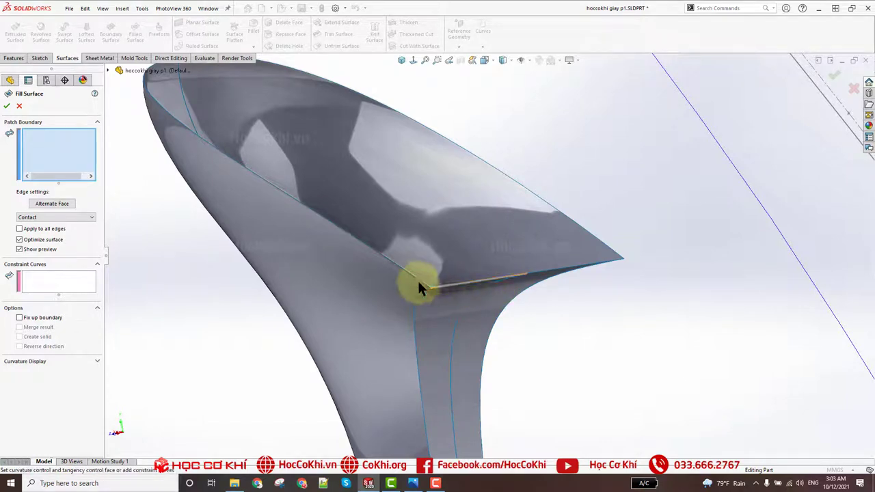
click(414, 277)
scroll(364, 153, up, 3)
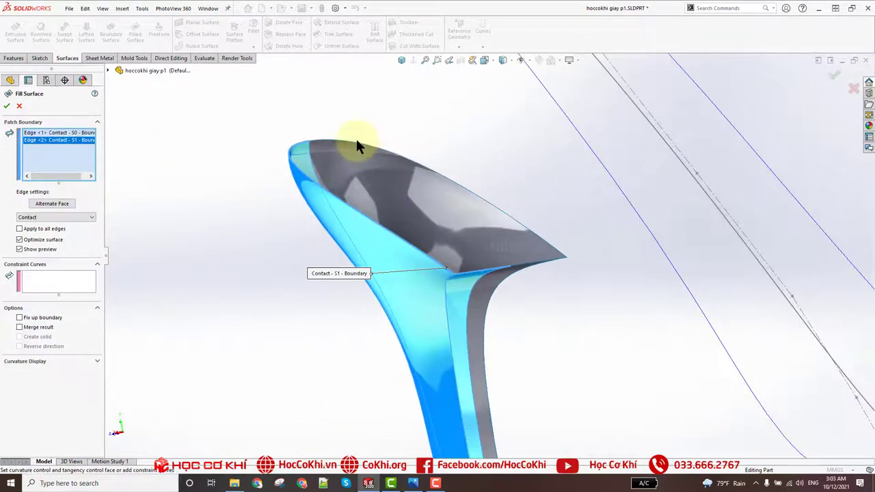
click(354, 141)
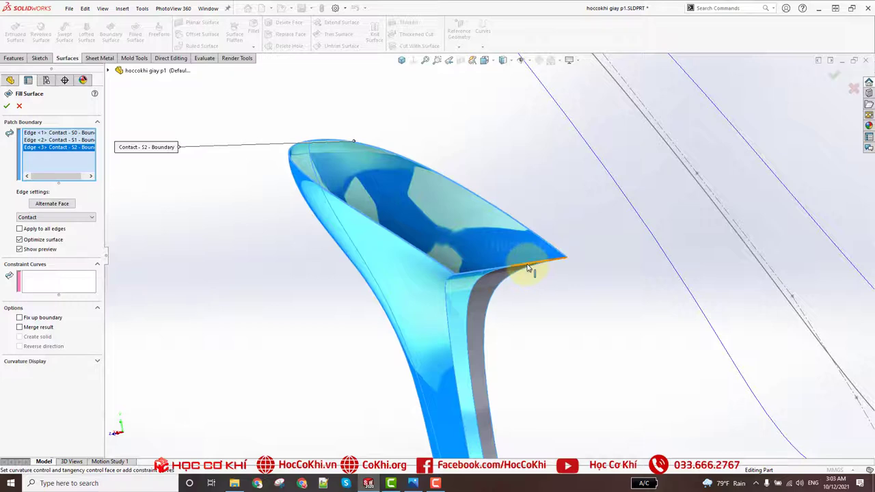
middle_drag(528, 266, 504, 254)
click(503, 250)
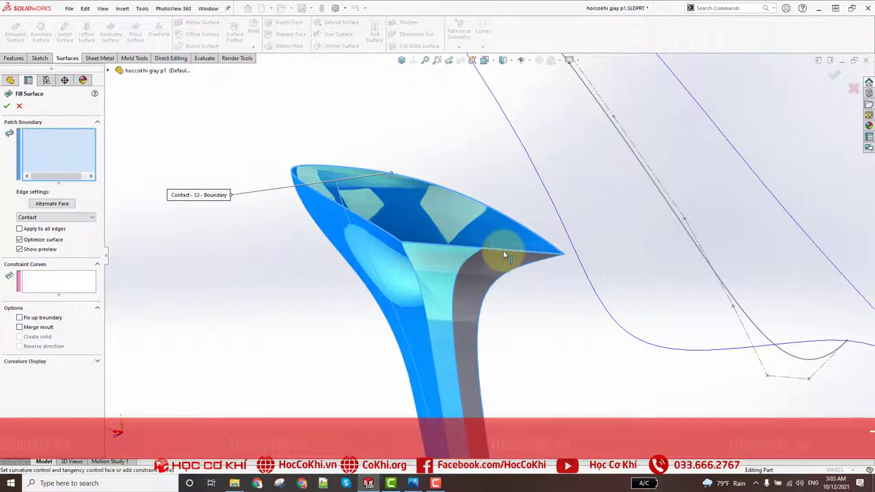
Check the fill preview across the cup top and accept Surface-Fill1 with Contact edges
middle_drag(415, 224, 566, 329)
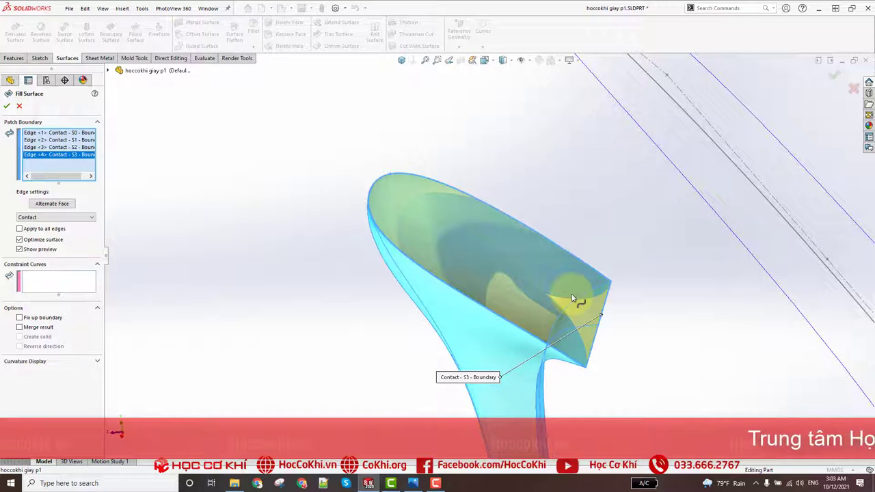
mouse_move(526, 290)
middle_down()
mouse_move(547, 303)
mouse_move(497, 225)
middle_up()
scroll(511, 281, down, 6)
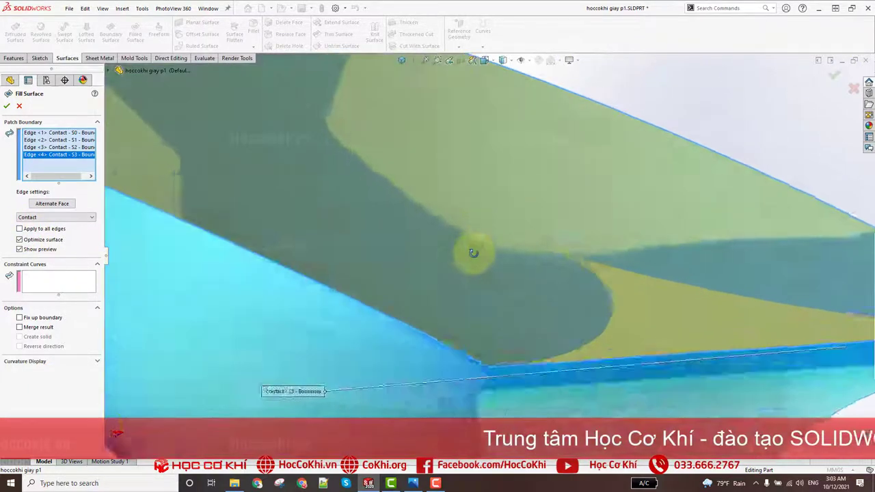
scroll(473, 253, up, 3)
scroll(549, 247, up, 3)
scroll(549, 245, up, 2)
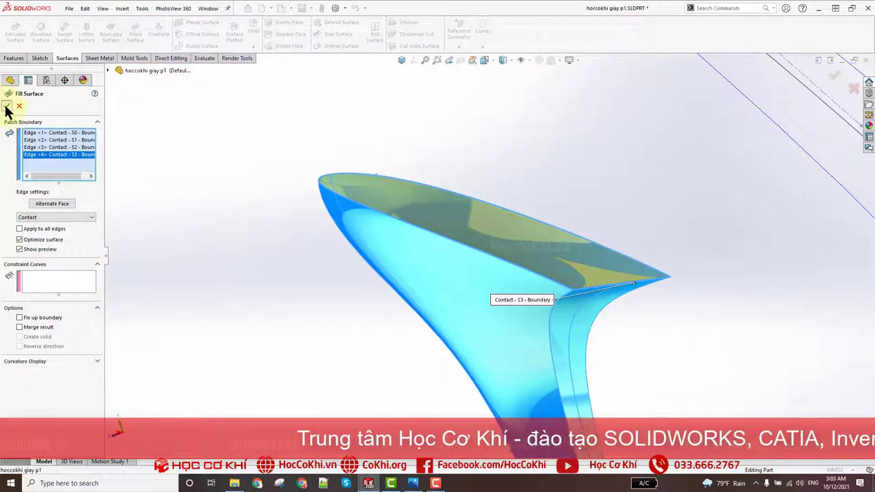
click(6, 106)
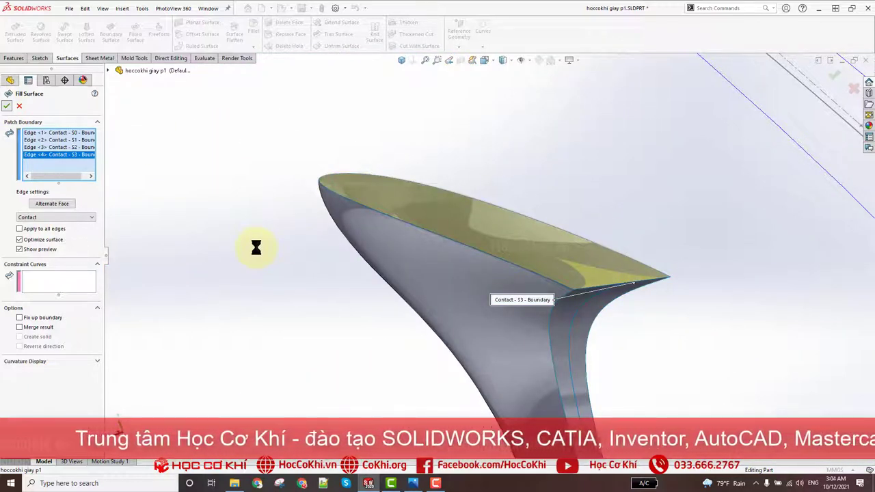
Orbit the heel upright to view the new fill surface from the side
scroll(498, 263, down, 2)
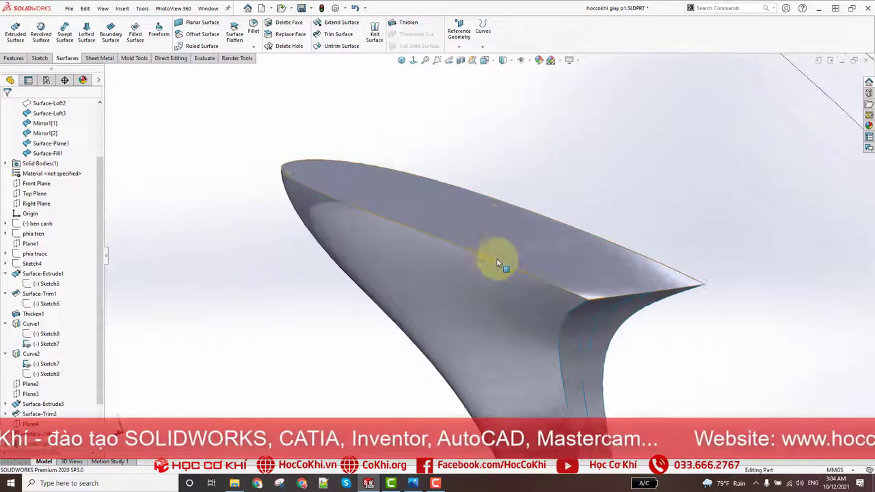
middle_drag(498, 263, 556, 215)
click(588, 250)
scroll(700, 303, up, 2)
mouse_move(699, 302)
middle_down()
mouse_move(309, 159)
mouse_move(514, 330)
mouse_move(514, 258)
middle_up()
middle_drag(445, 322, 463, 250)
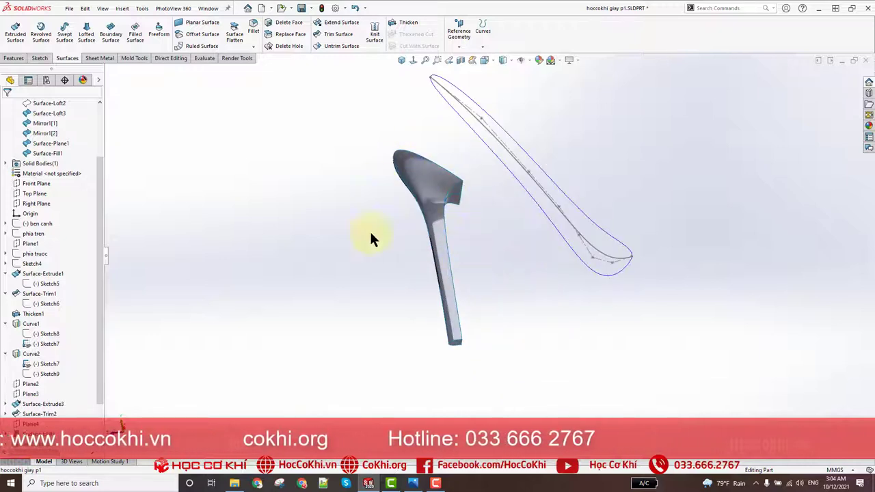
mouse_move(371, 236)
middle_down()
mouse_move(449, 266)
mouse_move(405, 144)
middle_up()
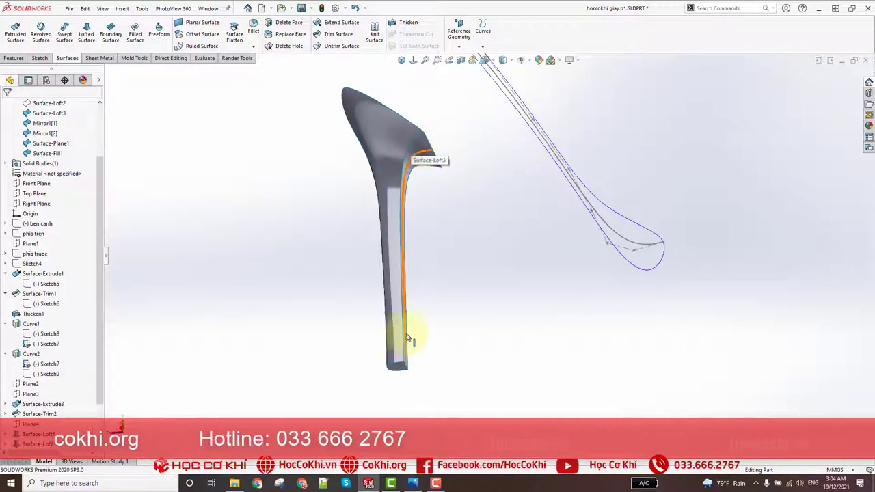
Add Surface-Loft3, Surface-Trim2, Mirror1[2], Surface-Fill1 and Mirror1[1] to a Knit Surface
click(375, 33)
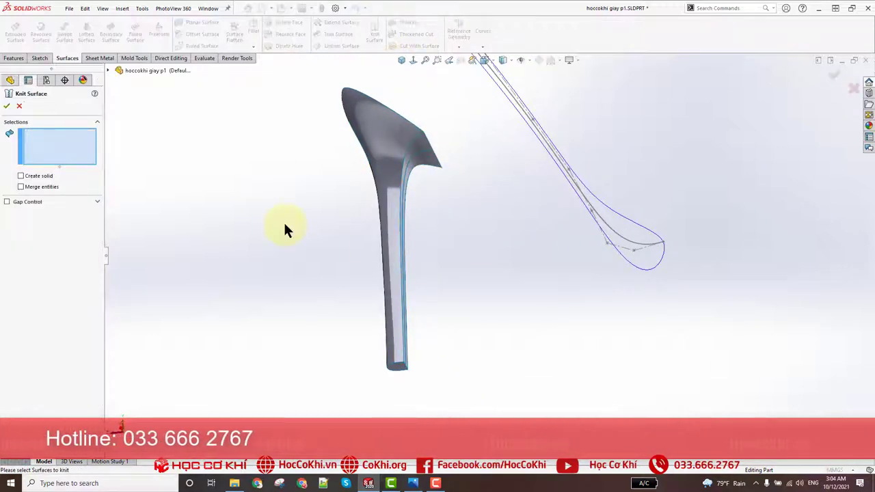
click(385, 121)
middle_drag(438, 198, 417, 178)
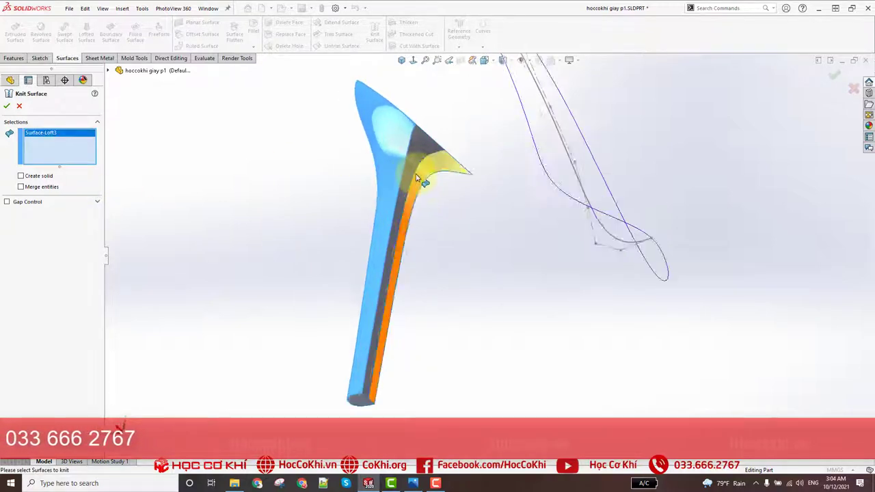
click(427, 173)
click(436, 167)
scroll(445, 166, down, 3)
click(444, 106)
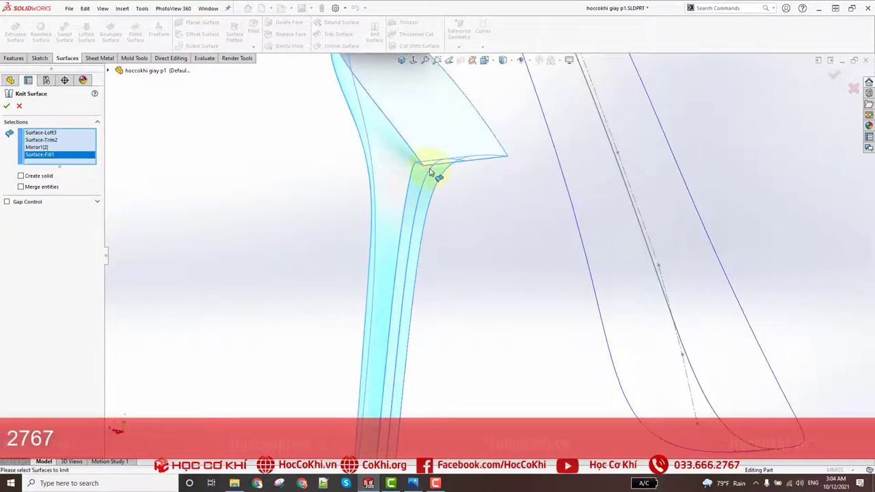
scroll(547, 199, down, 2)
click(397, 88)
scroll(419, 212, up, 4)
Add the flat Surface-Plane1 end, enable Merge entities, and create Surface-Knit1
mouse_move(420, 212)
middle_down()
mouse_move(492, 237)
mouse_move(584, 209)
mouse_move(489, 333)
middle_up()
scroll(416, 342, down, 3)
click(416, 340)
scroll(424, 309, up, 3)
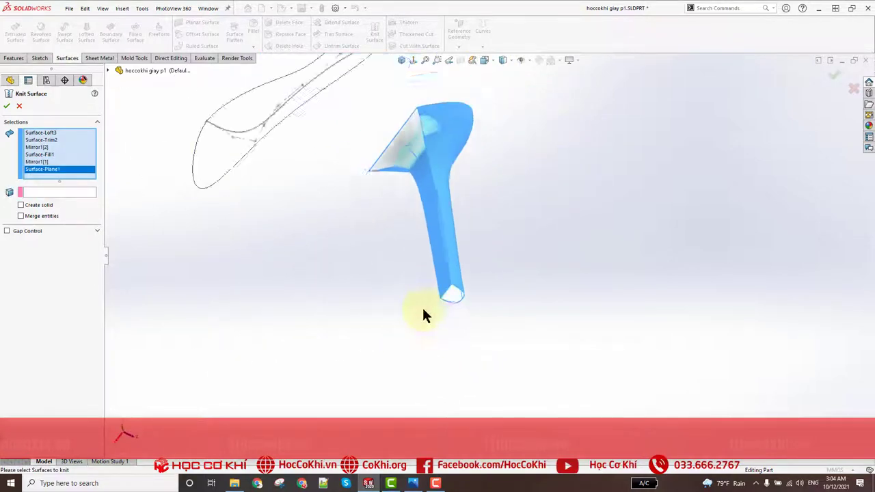
mouse_move(423, 313)
middle_down()
mouse_move(465, 289)
mouse_move(514, 242)
middle_up()
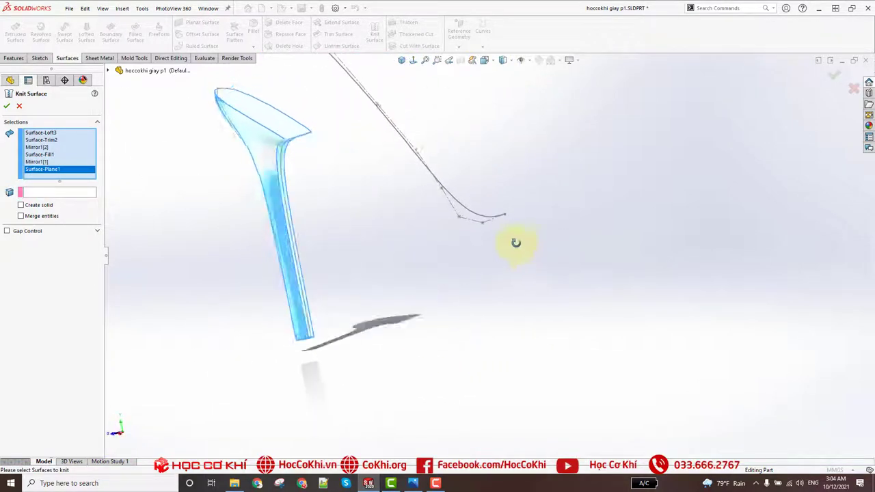
click(40, 217)
click(7, 107)
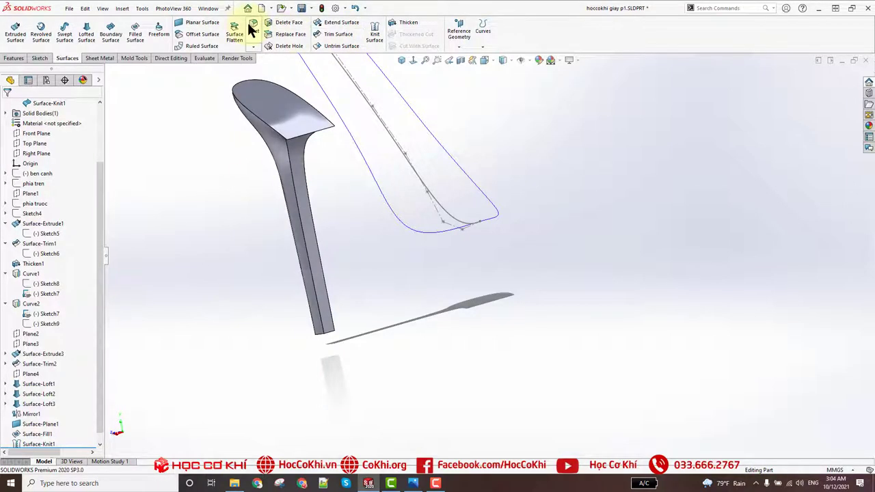
Start a fillet at 1 mm radius and select the two long heel edges
click(248, 22)
scroll(291, 164, down, 2)
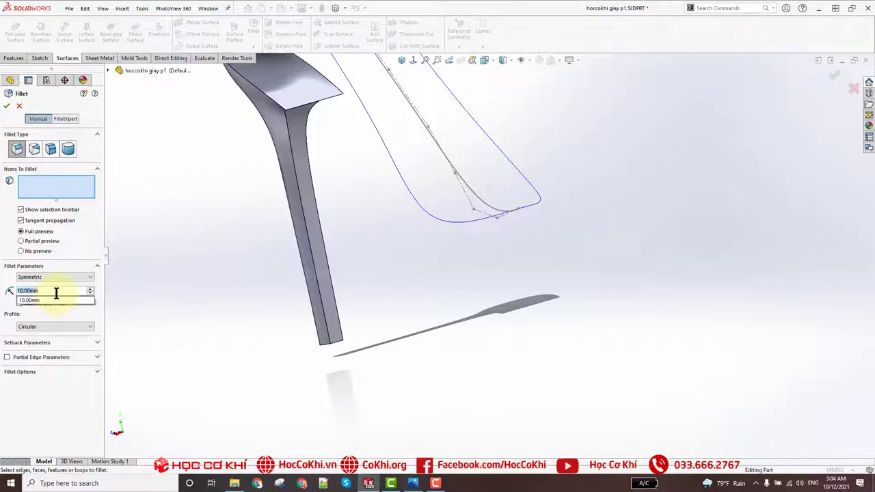
text(1)
key(Return)
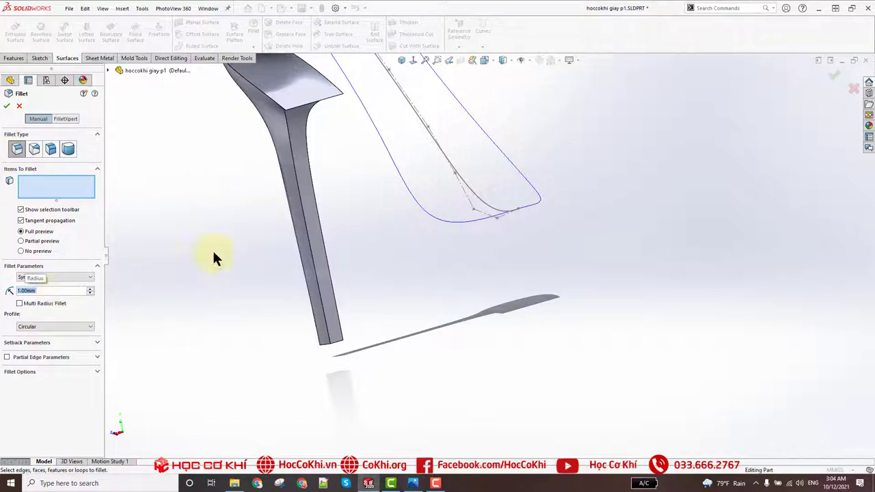
click(290, 147)
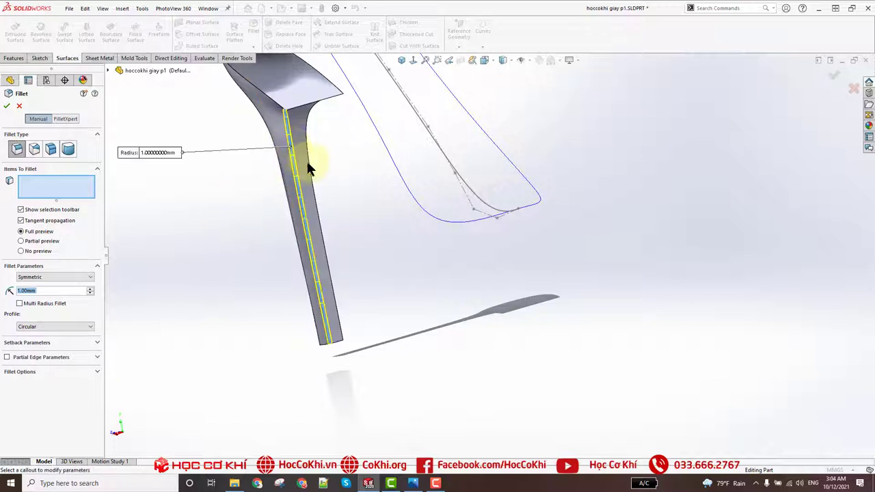
click(311, 156)
Change the radius to 1.5 mm, accept Fillet1, and turn the heel upright
mouse_move(358, 280)
middle_down()
mouse_move(377, 179)
mouse_move(361, 289)
middle_up()
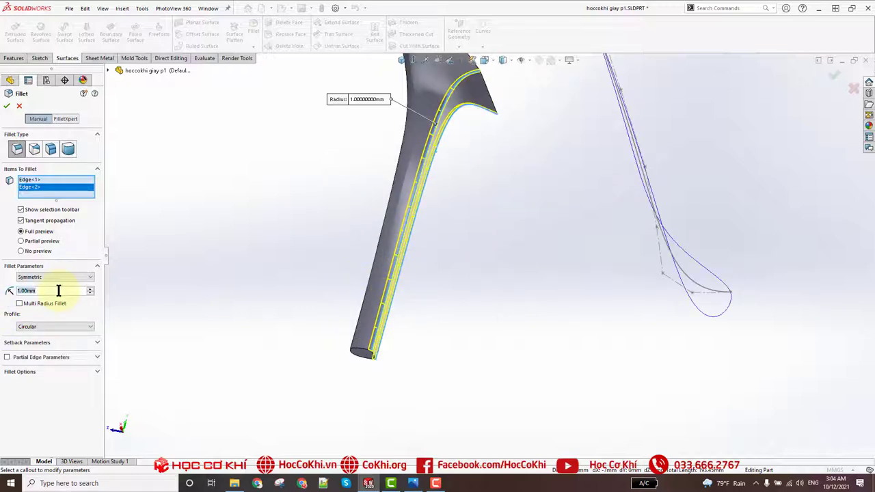
text(1.5)
key(Return)
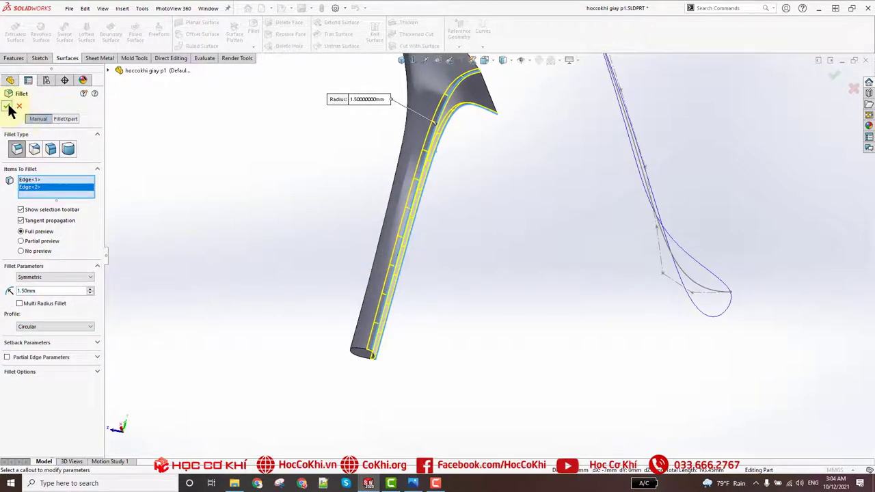
click(8, 109)
mouse_move(352, 221)
middle_down()
mouse_move(444, 199)
mouse_move(420, 331)
middle_up()
scroll(406, 279, down, 5)
scroll(406, 279, down, 2)
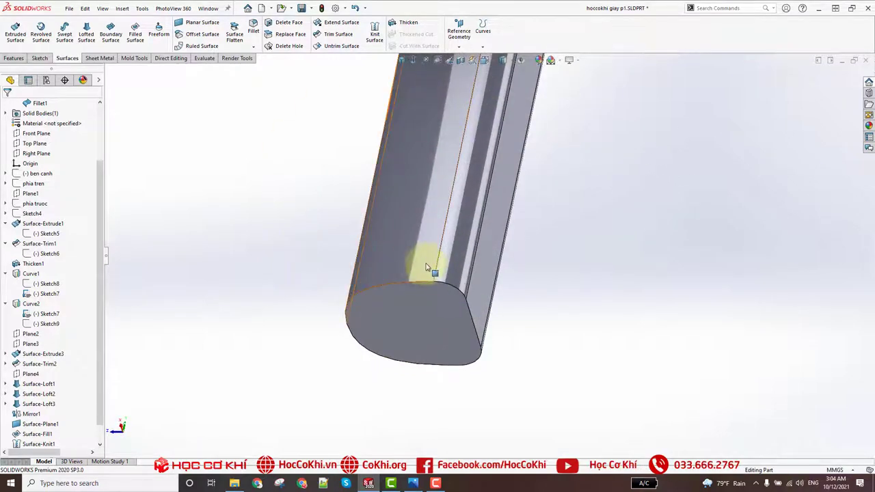
middle_drag(426, 267, 433, 317)
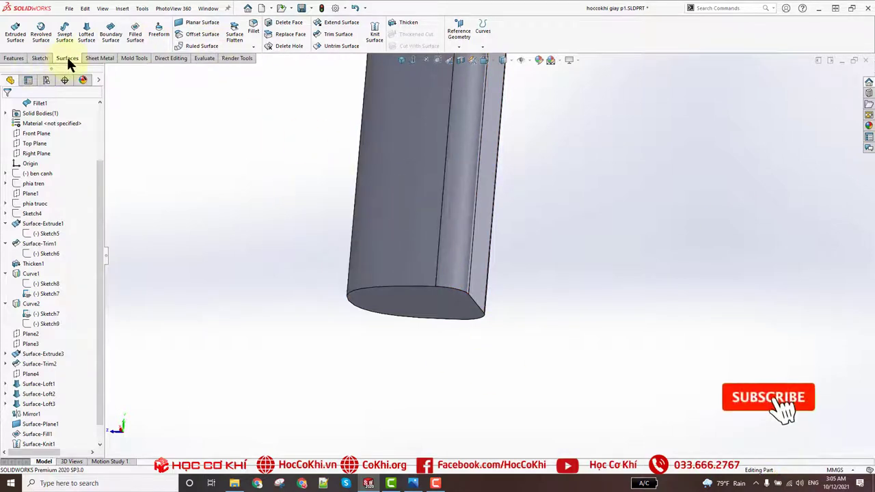
Offset the six faces around the heel bottom by 0.05 mm
click(198, 34)
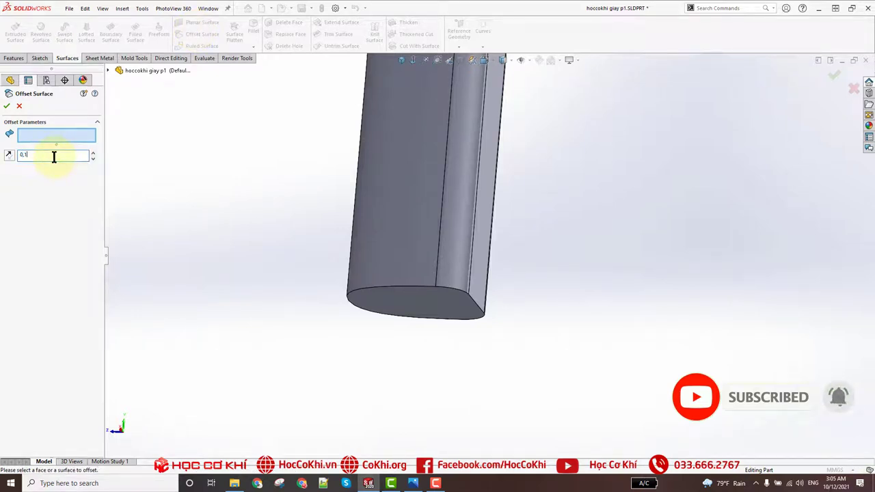
drag(48, 156, 9, 157)
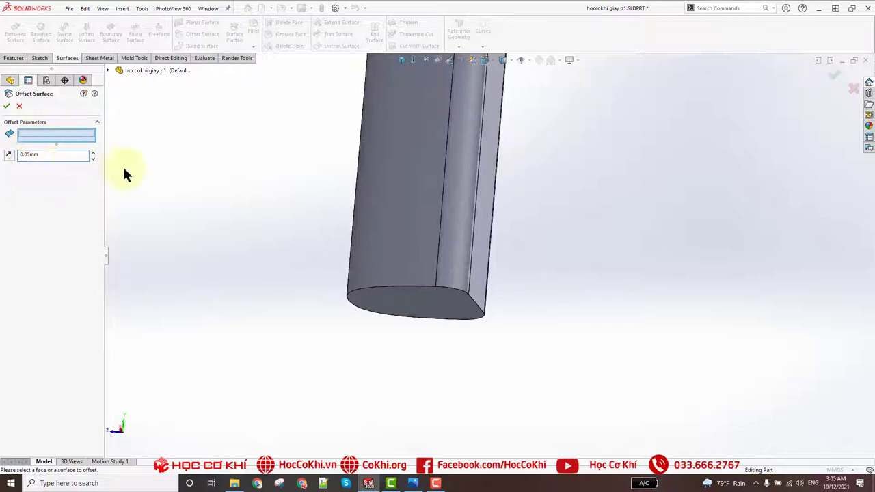
scroll(445, 303, down, 3)
click(385, 290)
click(416, 253)
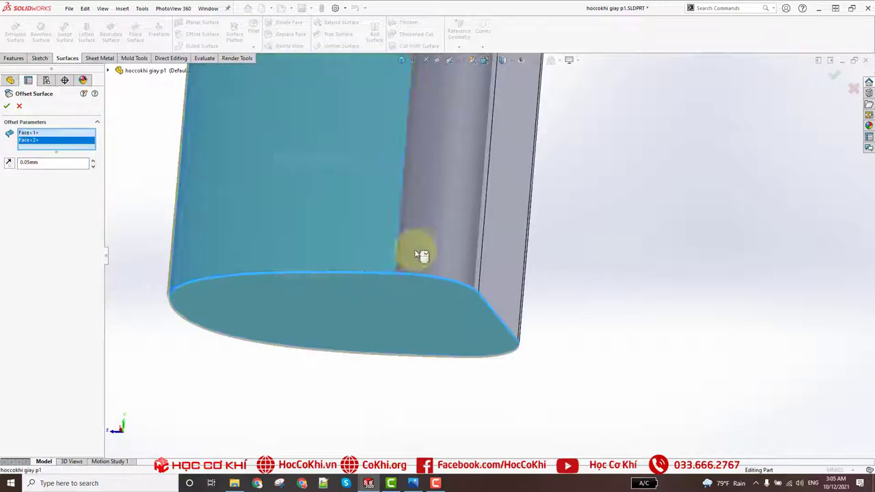
click(495, 265)
click(491, 276)
mouse_move(490, 277)
middle_down()
mouse_move(391, 254)
mouse_move(681, 270)
middle_up()
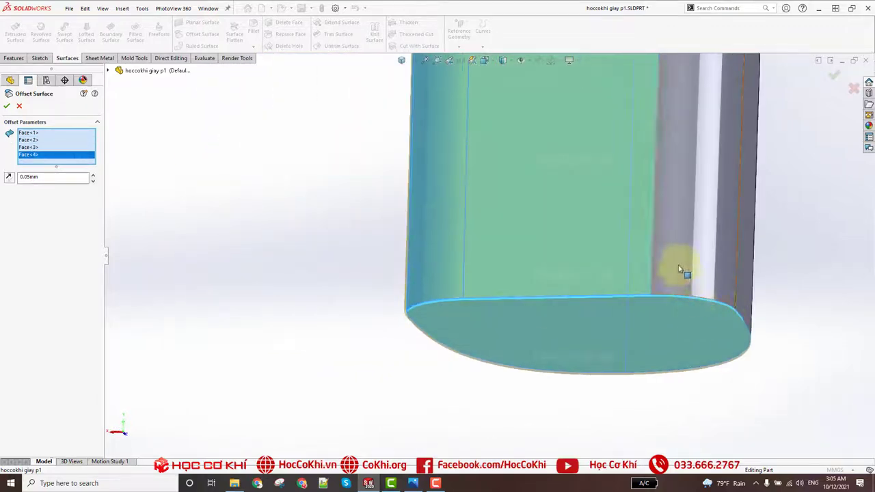
click(680, 269)
mouse_move(672, 328)
middle_down()
mouse_move(727, 307)
mouse_move(727, 256)
mouse_move(508, 289)
mouse_move(781, 244)
mouse_move(799, 176)
mouse_move(540, 290)
middle_up()
click(727, 256)
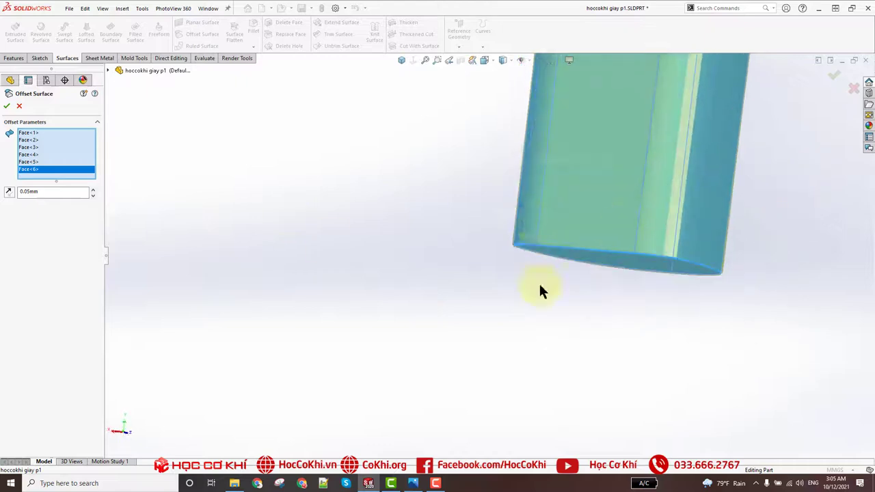
Test the offset direction, keep the original side, and create Surface-Offset1
scroll(713, 195, down, 5)
click(8, 193)
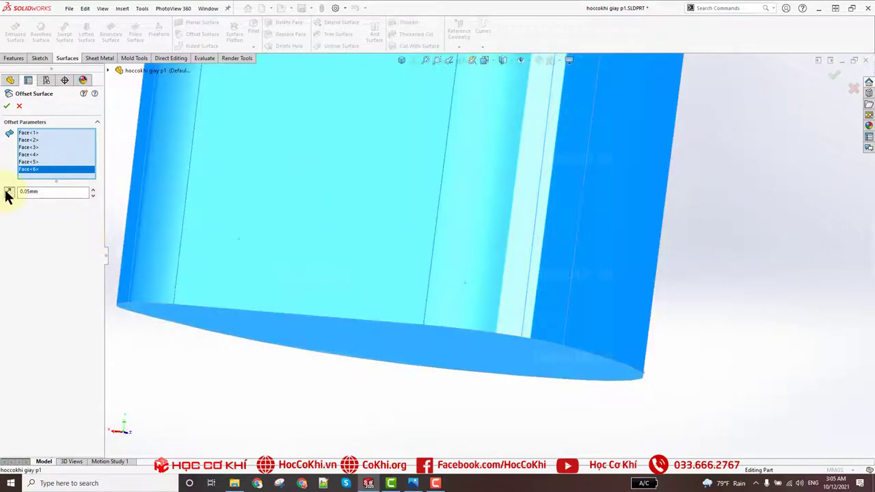
mouse_move(610, 259)
middle_down()
mouse_move(461, 226)
mouse_move(467, 174)
mouse_move(0, 242)
middle_up()
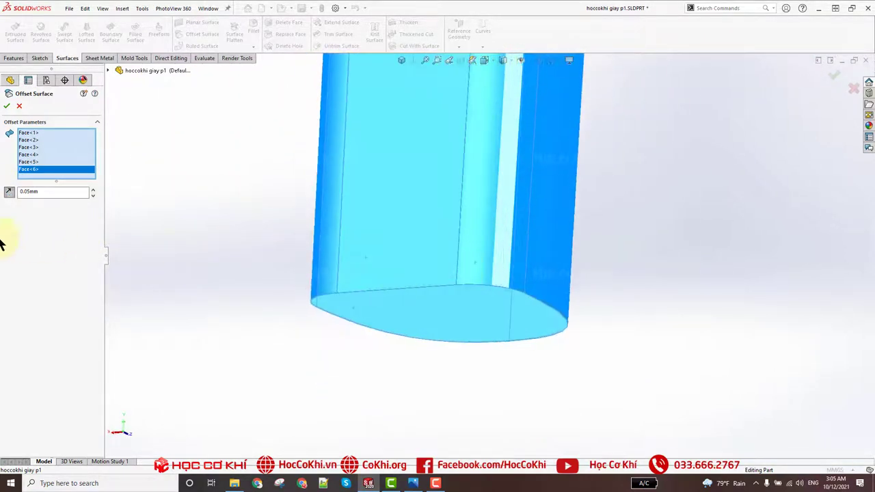
click(8, 193)
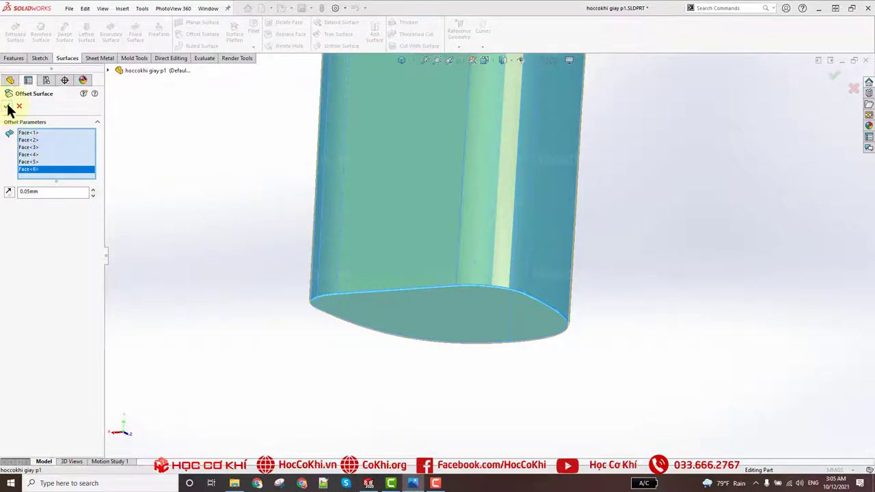
scroll(573, 281, down, 3)
scroll(520, 263, down, 3)
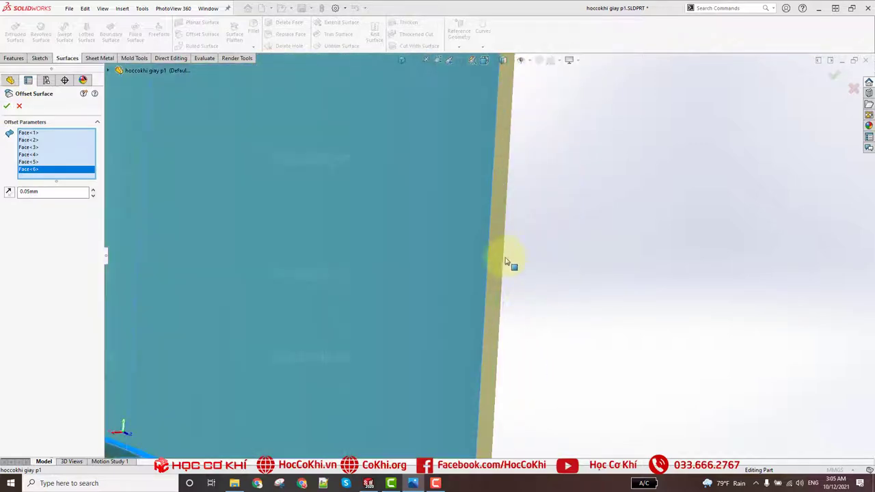
click(8, 107)
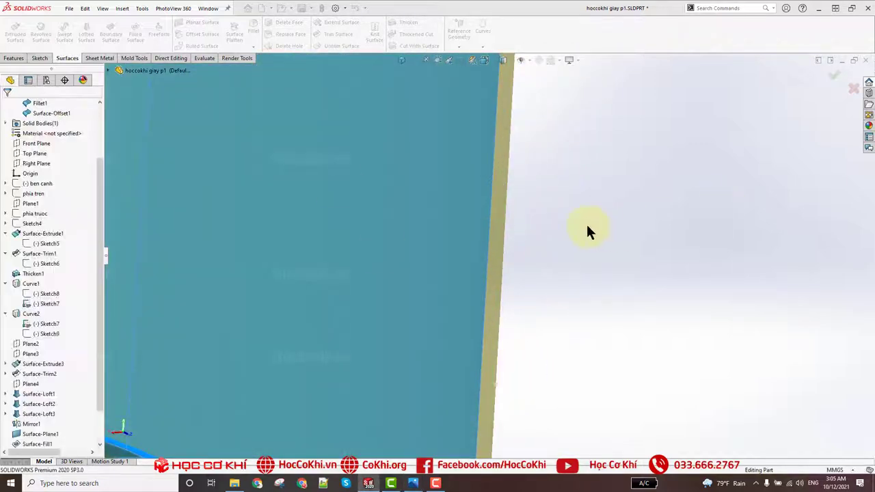
Select Right Plane in the feature tree for a new sketch
scroll(580, 210, up, 3)
scroll(577, 215, up, 3)
scroll(573, 225, up, 3)
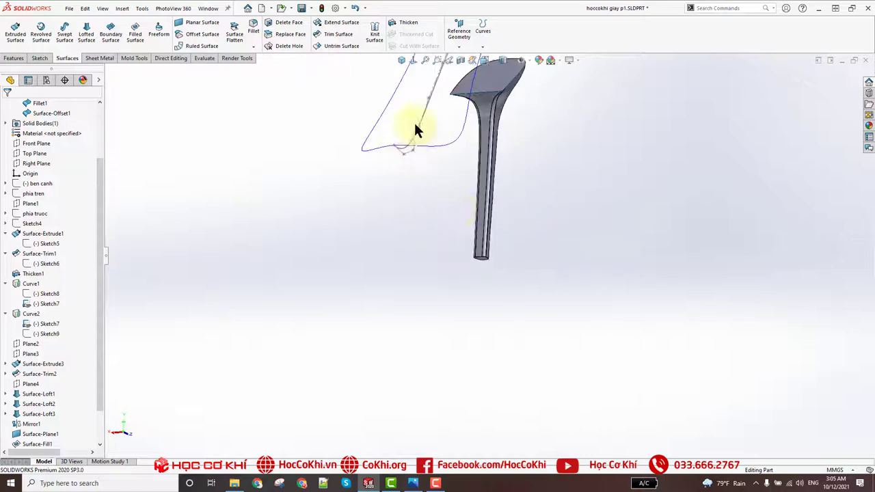
mouse_move(458, 214)
middle_down()
mouse_move(609, 230)
mouse_move(78, 238)
middle_up()
scroll(41, 205, up, 3)
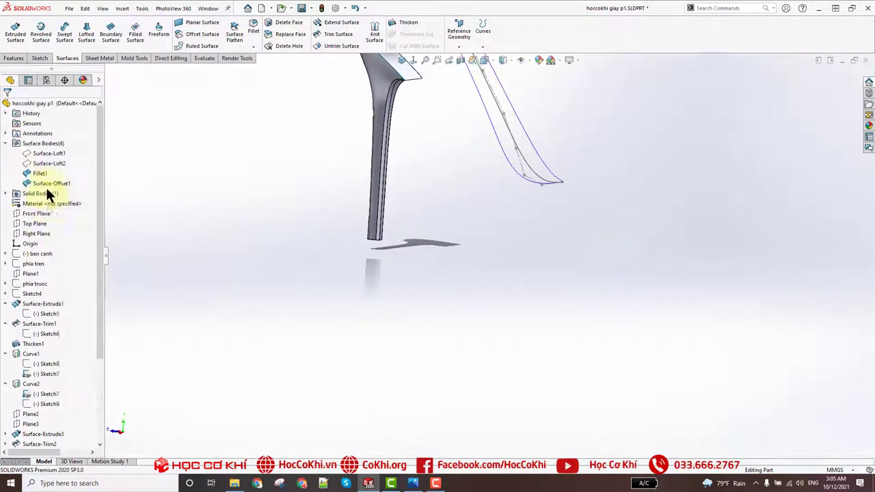
click(40, 234)
Draw a horizontal line across the heel in a new Right Plane sketch
click(60, 221)
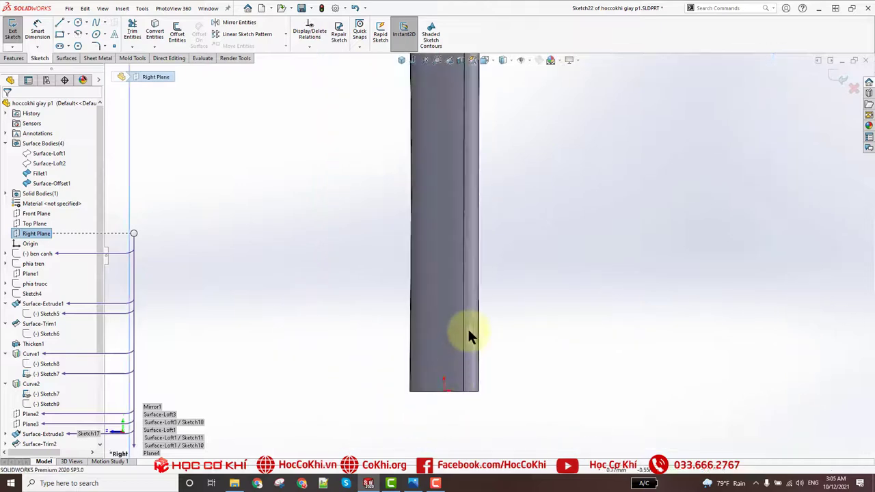
click(60, 23)
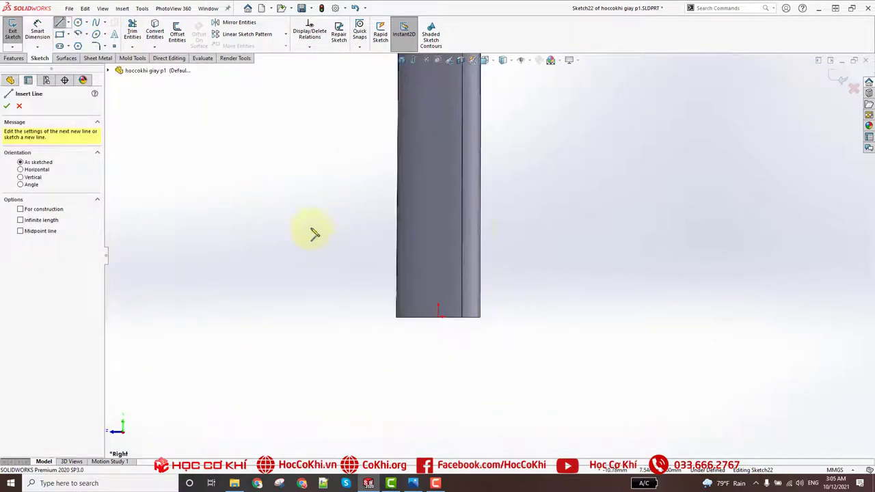
drag(311, 227, 575, 234)
right_drag(572, 235, 567, 131)
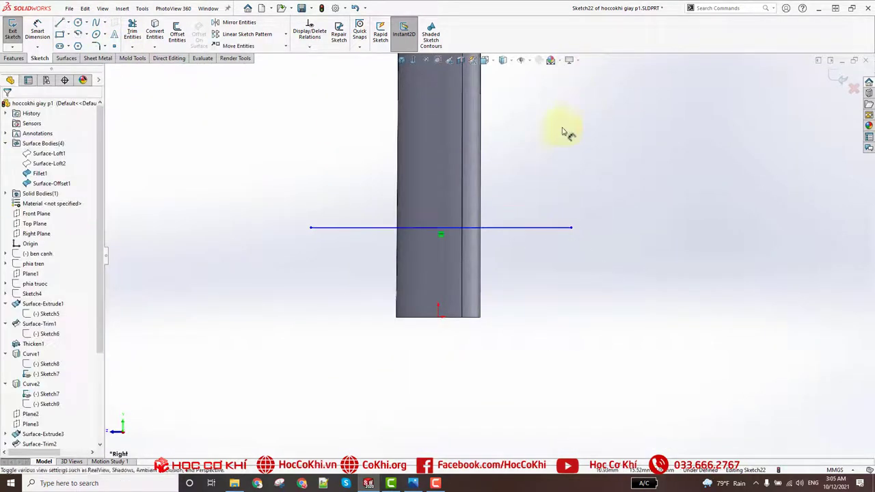
Dimension the line 7.00 mm above the heel's bottom edge
click(524, 228)
scroll(451, 311, down, 3)
click(430, 315)
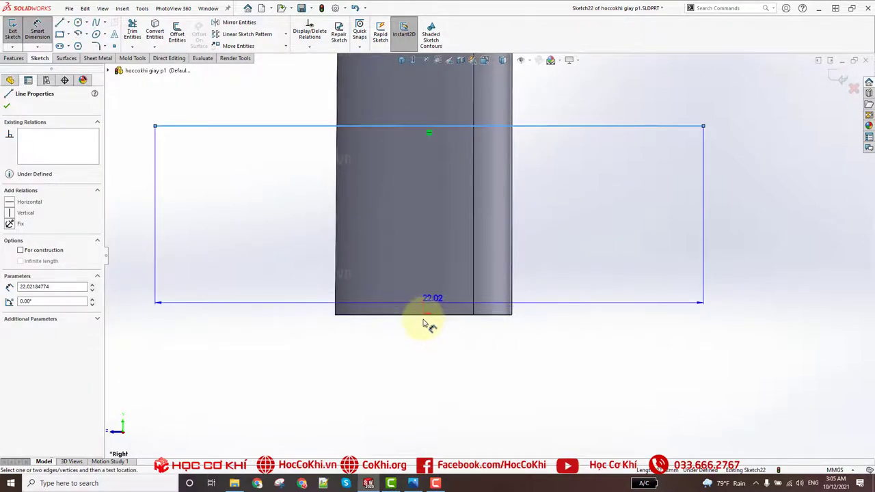
click(595, 226)
click(586, 216)
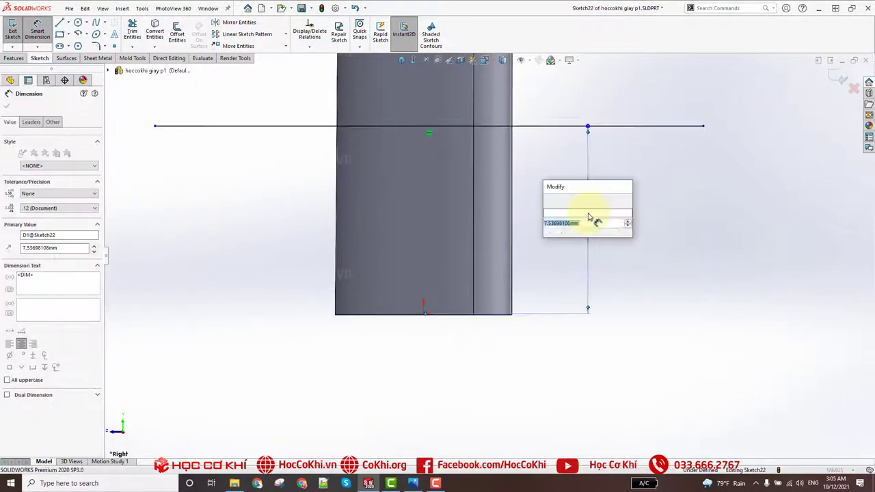
key(Return)
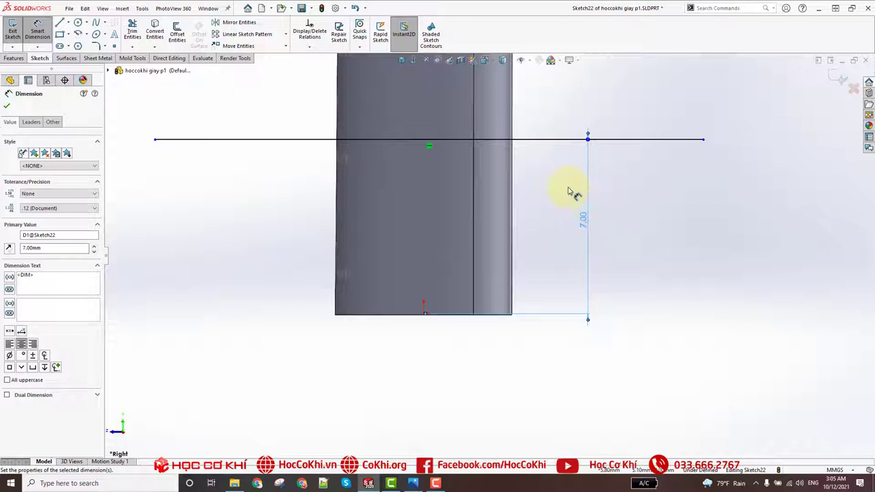
scroll(573, 194, up, 2)
key(Escape)
click(66, 57)
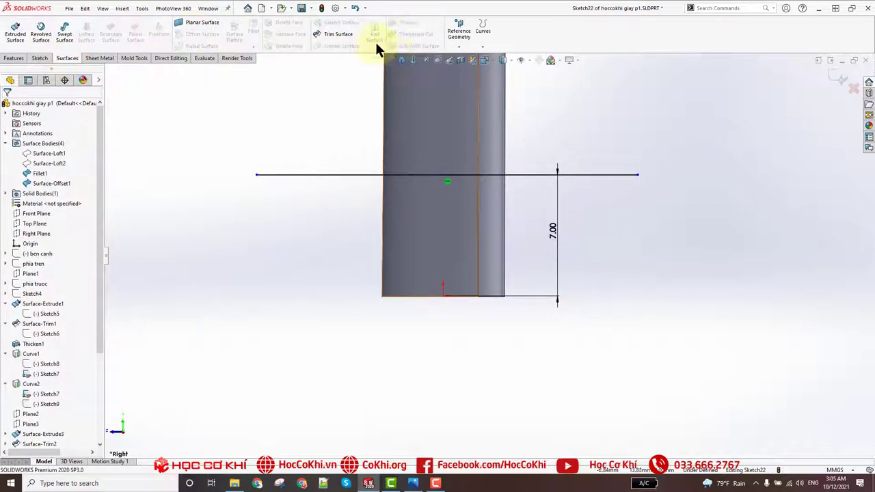
Trim the offset surface along Sketch22, removing the upper piece to keep the bottom band
click(346, 33)
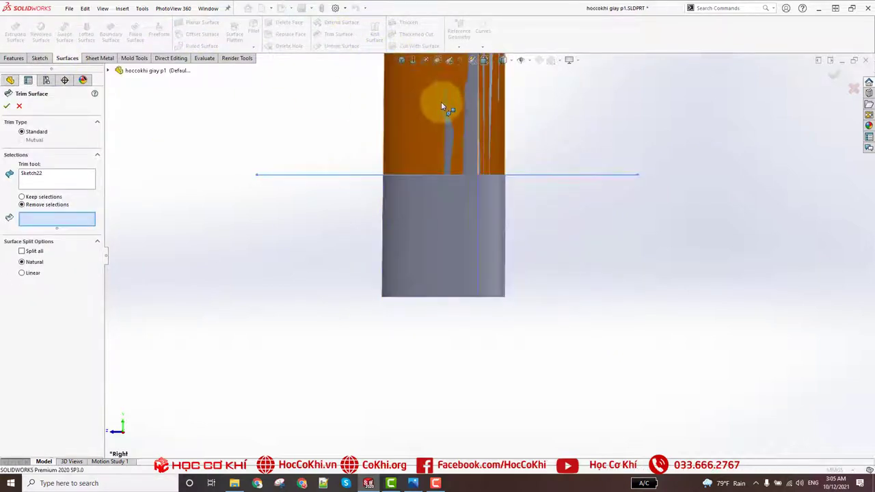
click(486, 84)
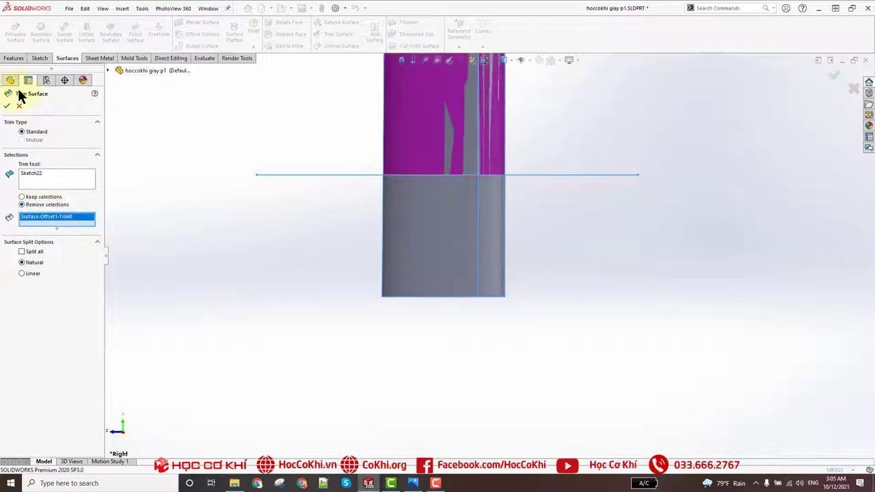
click(7, 106)
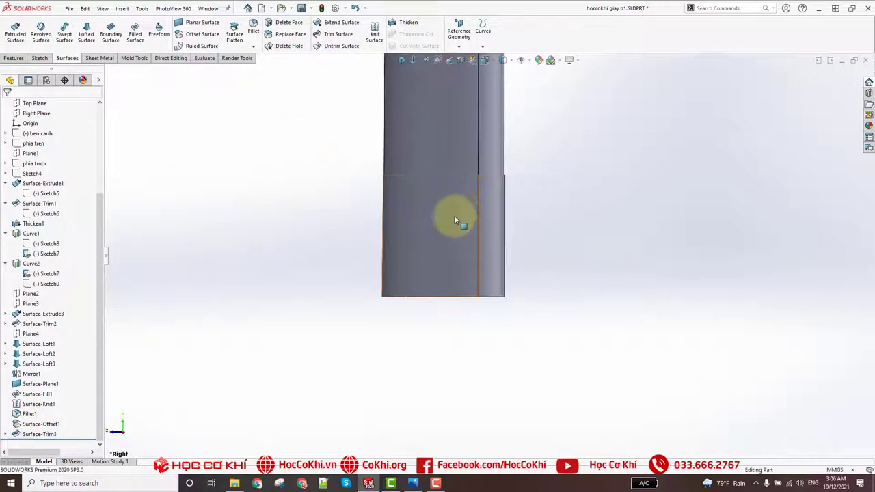
middle_drag(454, 215, 454, 179)
scroll(365, 179, down, 5)
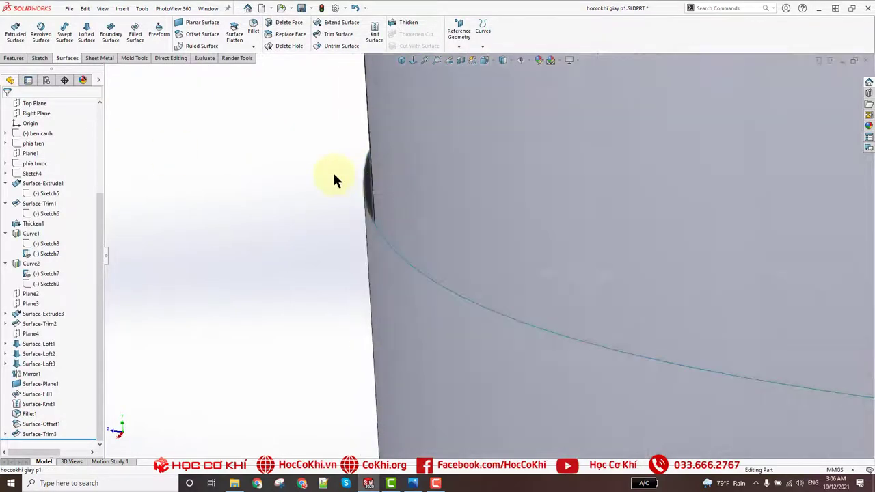
scroll(360, 177, down, 3)
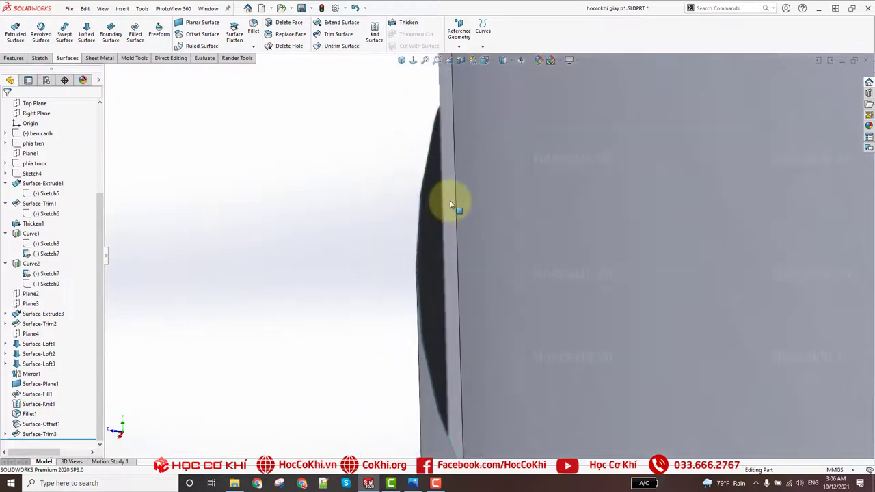
scroll(483, 254, up, 2)
scroll(629, 293, up, 3)
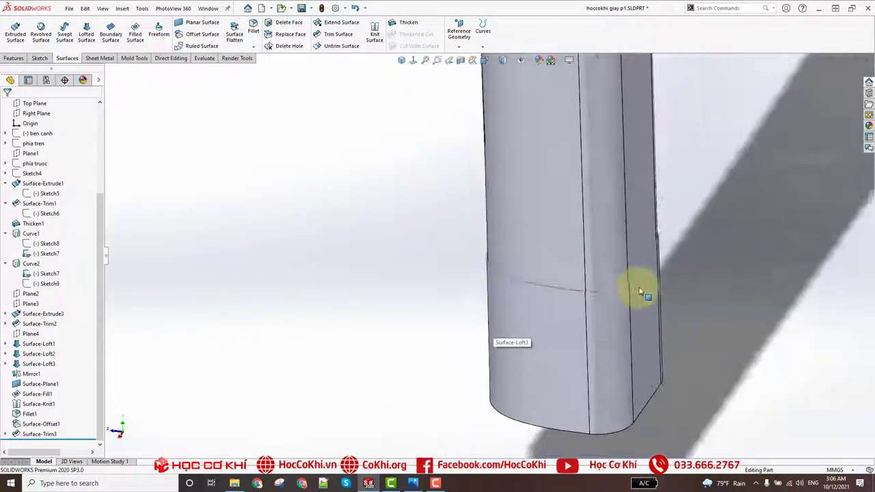
scroll(641, 289, up, 2)
scroll(618, 260, down, 2)
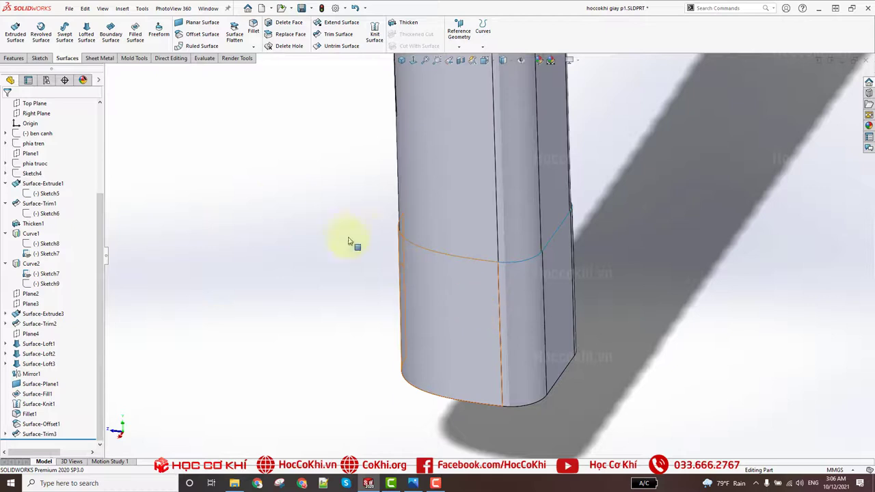
Thicken the trimmed bottom band one-sided to 0.30 mm, creating Thicken2
click(406, 25)
click(423, 277)
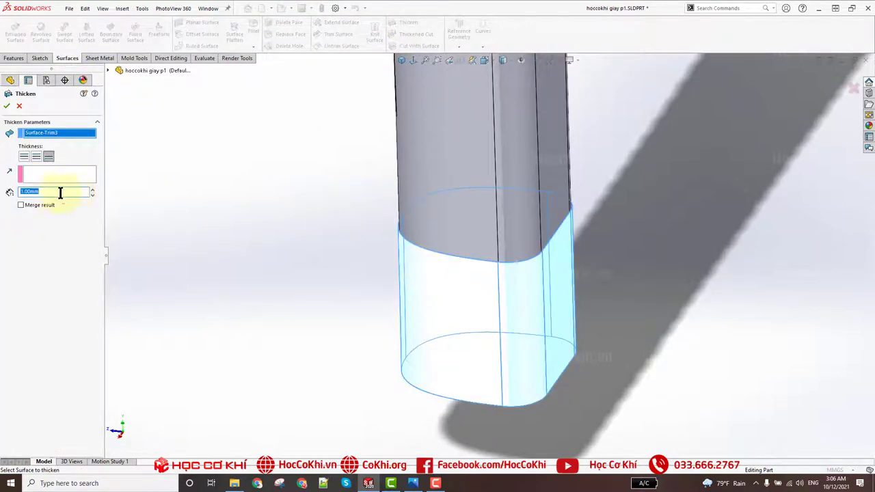
click(24, 158)
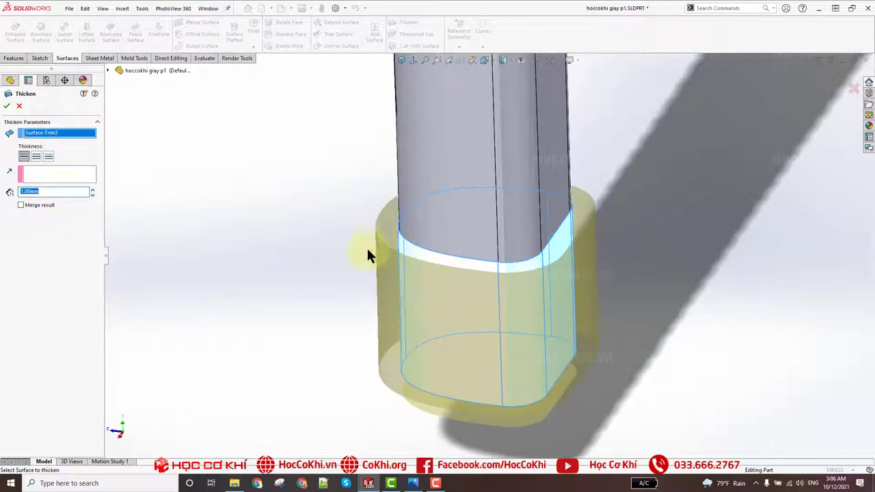
text(3.5)
key(Return)
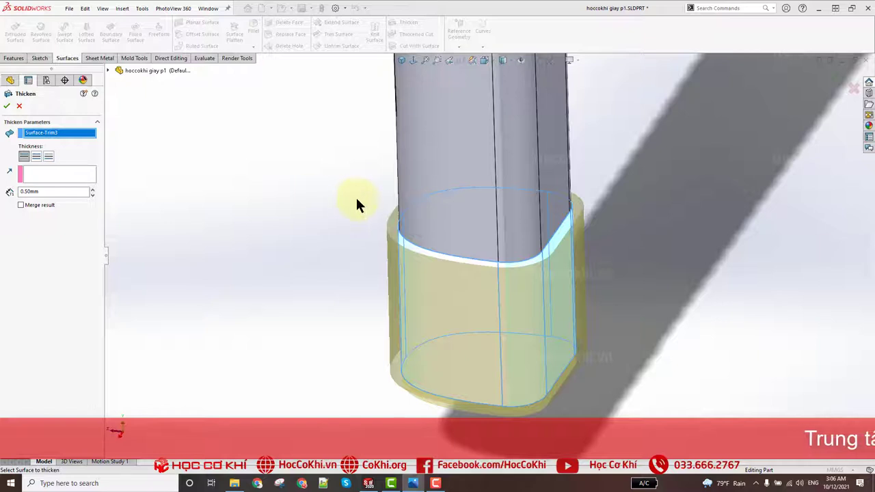
click(65, 192)
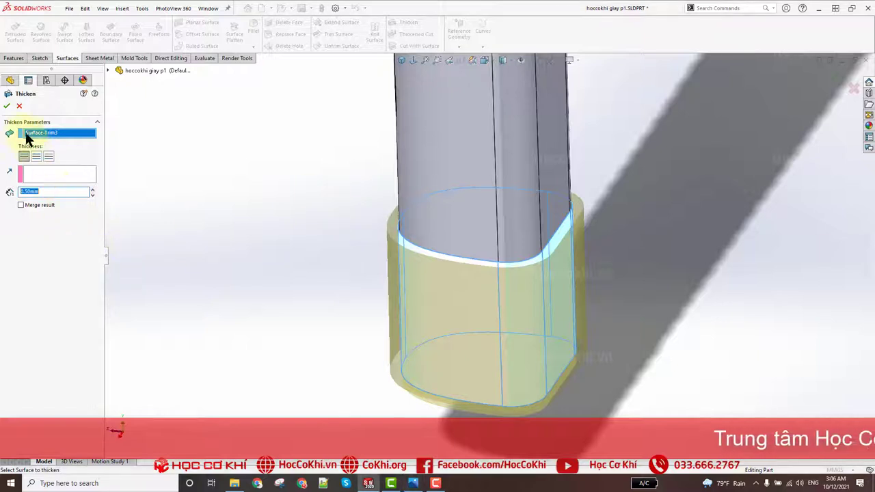
text(0.)
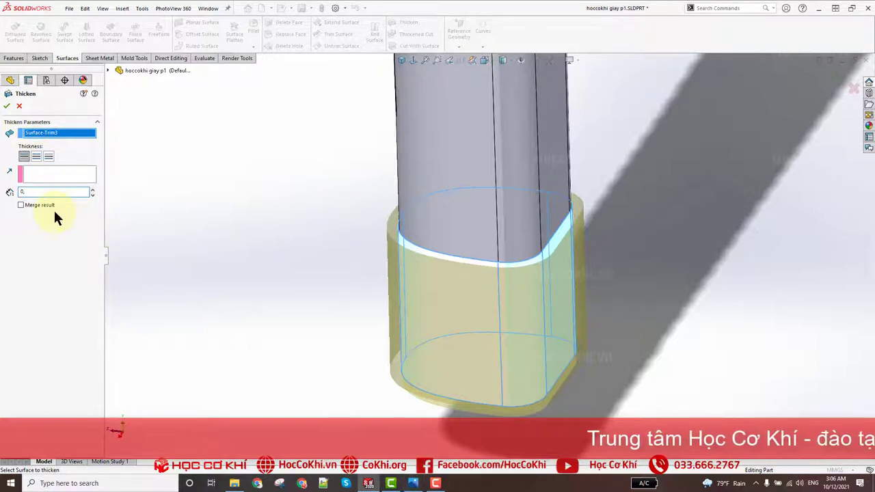
text(3)
key(Return)
click(7, 106)
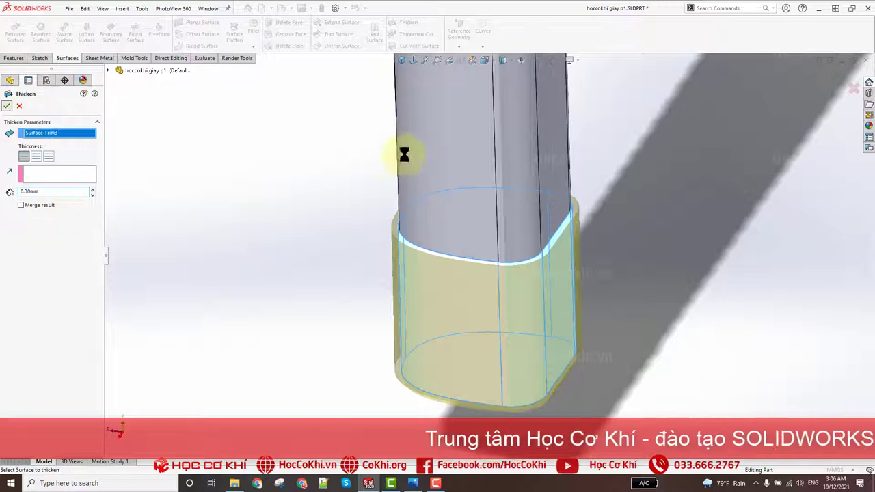
View the heel in isometric and orbit to inspect the thickened tip cap
scroll(411, 108, up, 3)
click(398, 62)
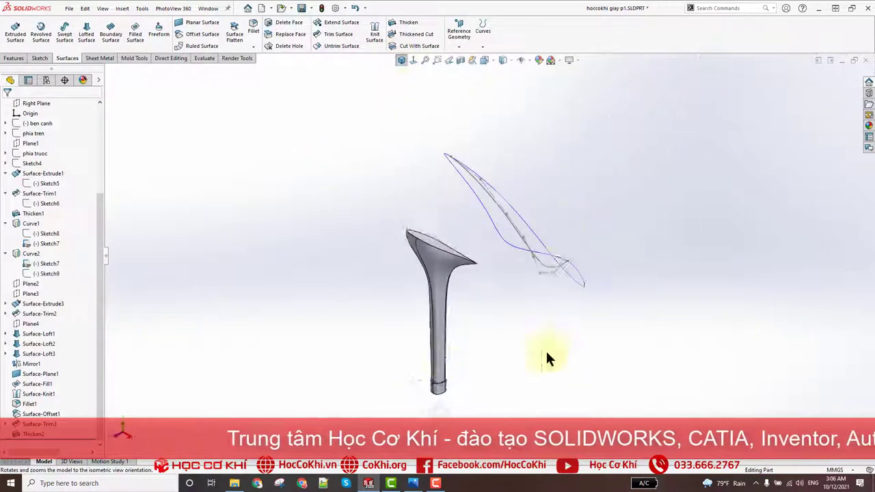
scroll(456, 384, down, 3)
scroll(428, 283, down, 3)
scroll(446, 310, down, 2)
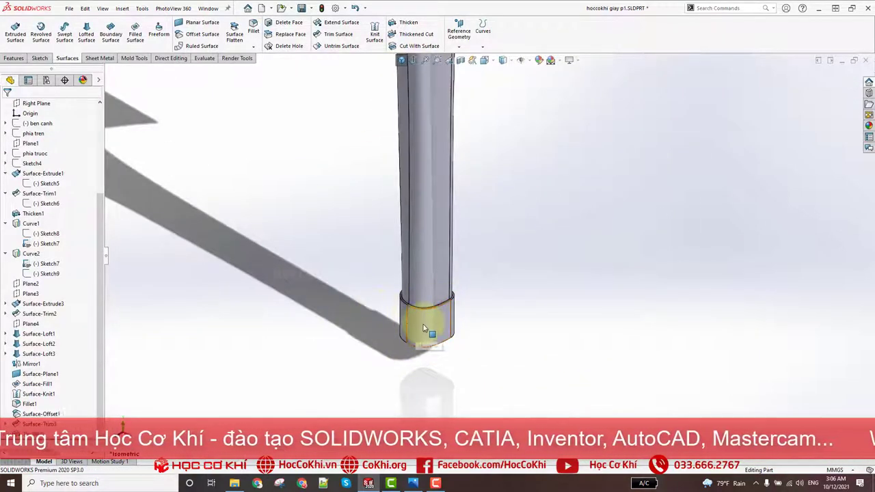
scroll(312, 230, down, 2)
scroll(400, 58, up, 1)
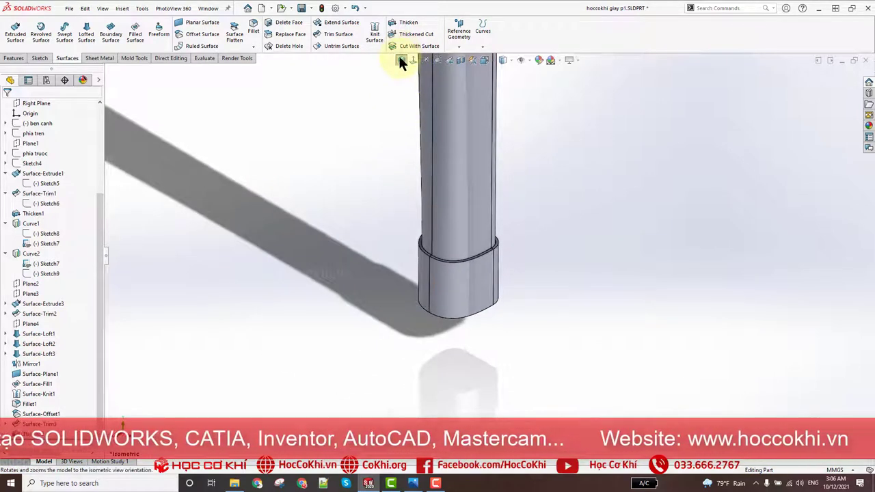
scroll(475, 267, up, 3)
scroll(460, 226, up, 2)
mouse_move(461, 226)
middle_down()
mouse_move(394, 218)
mouse_move(417, 225)
middle_up()
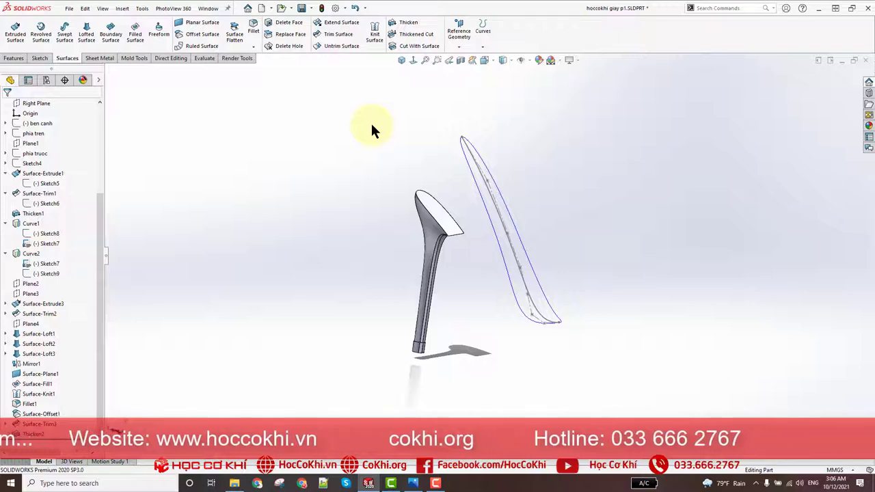
scroll(444, 406, down, 3)
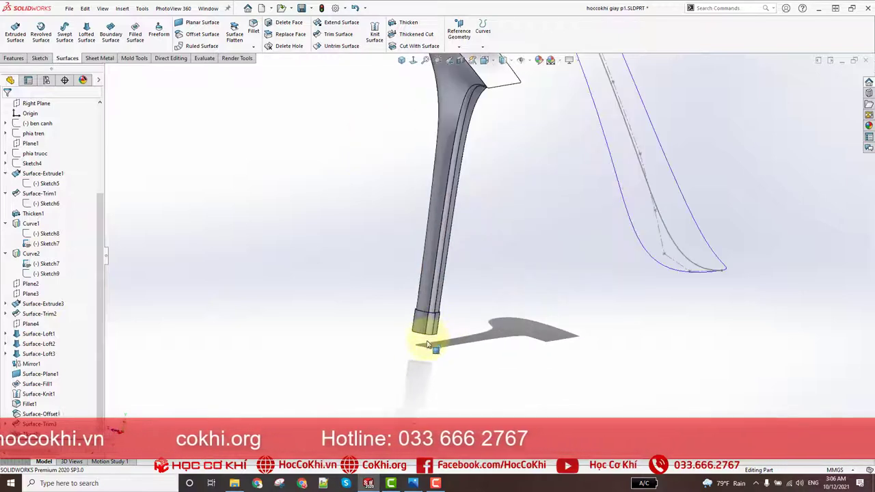
scroll(416, 348, down, 2)
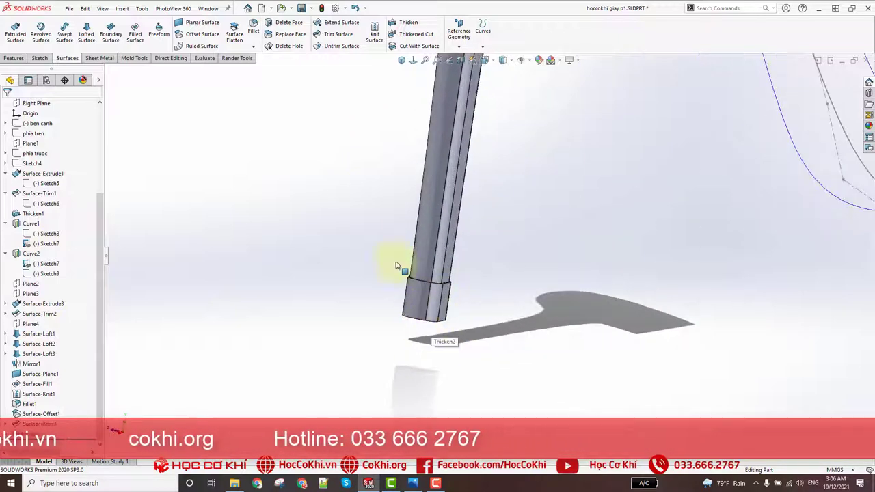
click(401, 60)
mouse_move(394, 253)
middle_down()
mouse_move(365, 245)
mouse_move(354, 304)
middle_up()
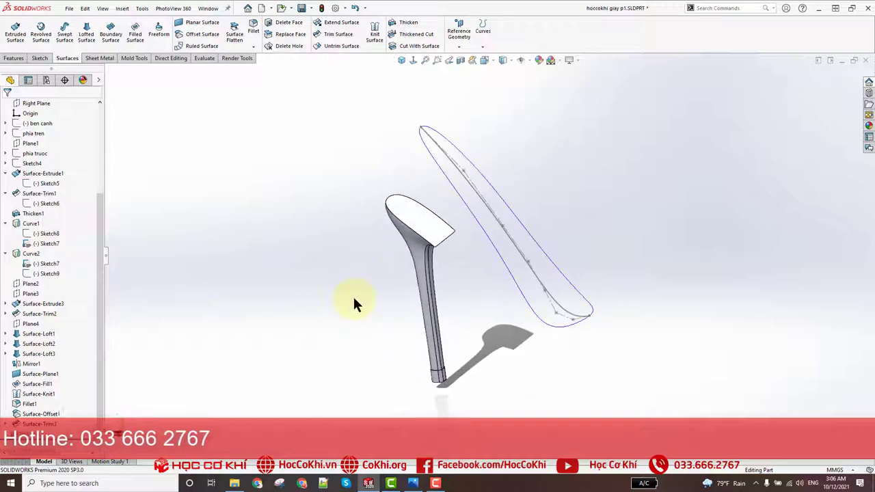
Show the hidden Surface-Loft1 and Surface-Loft2 upper surface bodies
drag(99, 217, 101, 90)
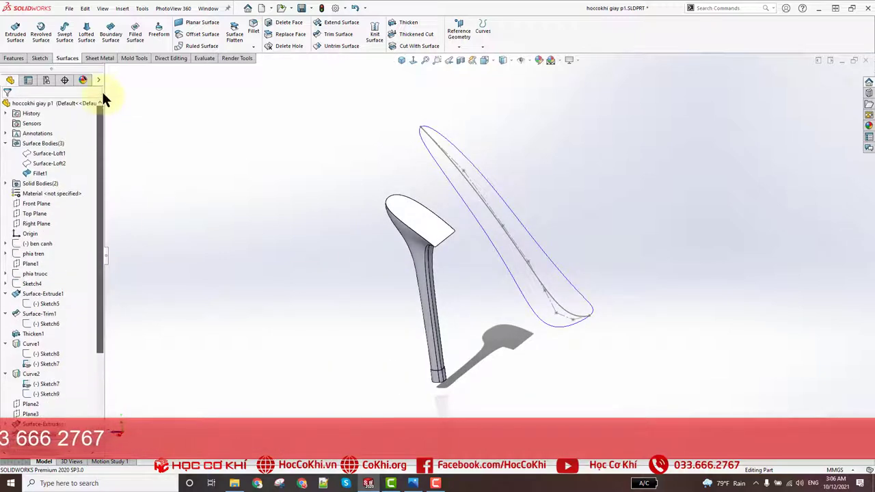
click(47, 152)
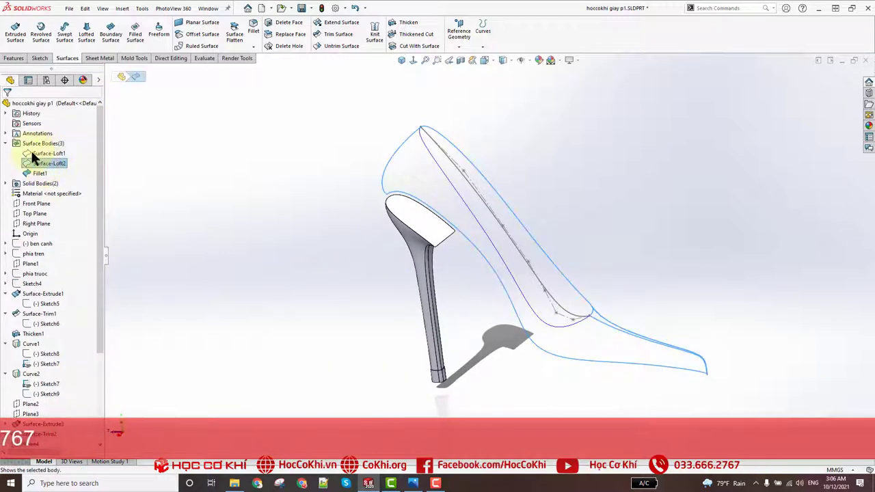
click(39, 140)
click(241, 208)
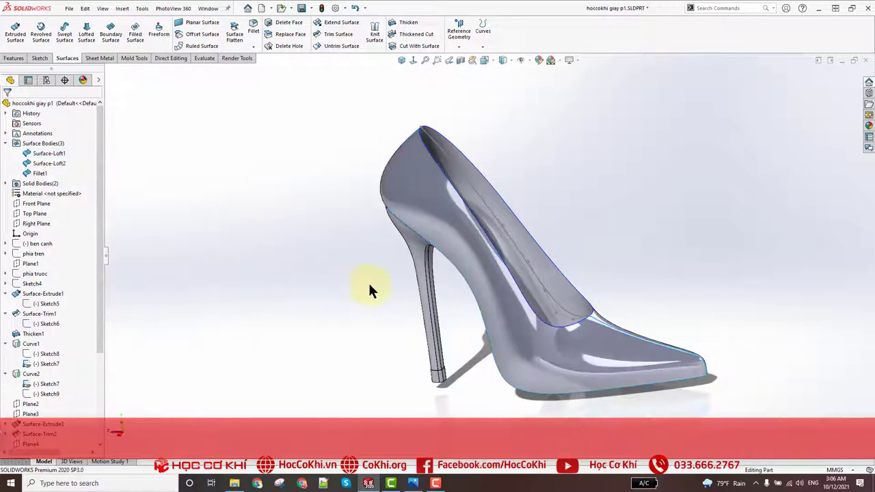
Hide the Sketch7 guide curve on the shoe
scroll(449, 201, down, 2)
scroll(461, 280, down, 3)
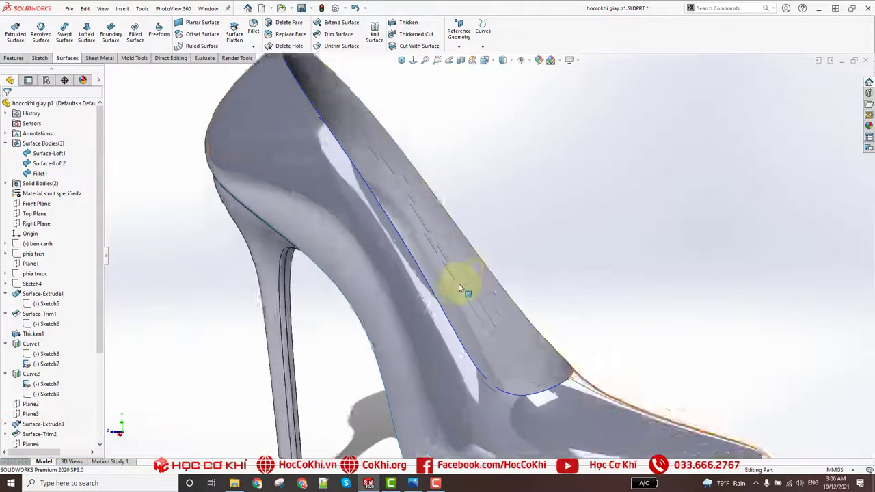
scroll(453, 266, down, 2)
click(454, 269)
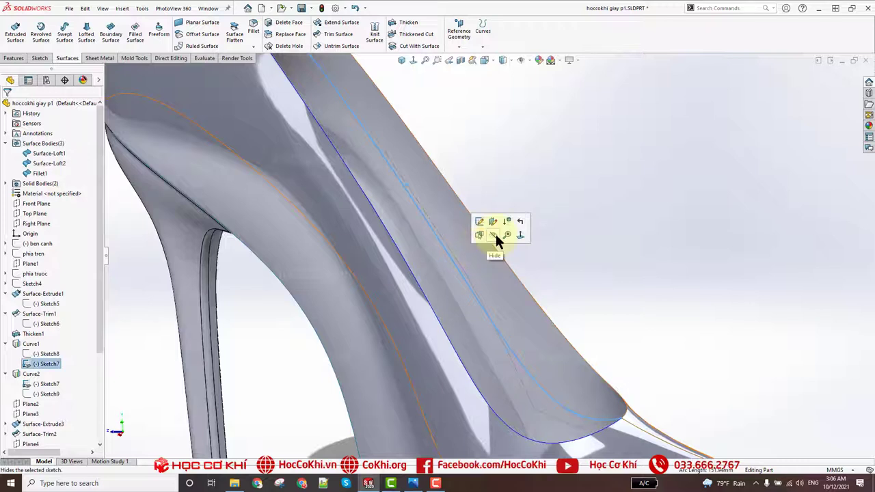
click(496, 234)
Inspect Thicken1, Curve2, the upper surface and the Surface-Loft3 heel surface
scroll(44, 308, down, 1)
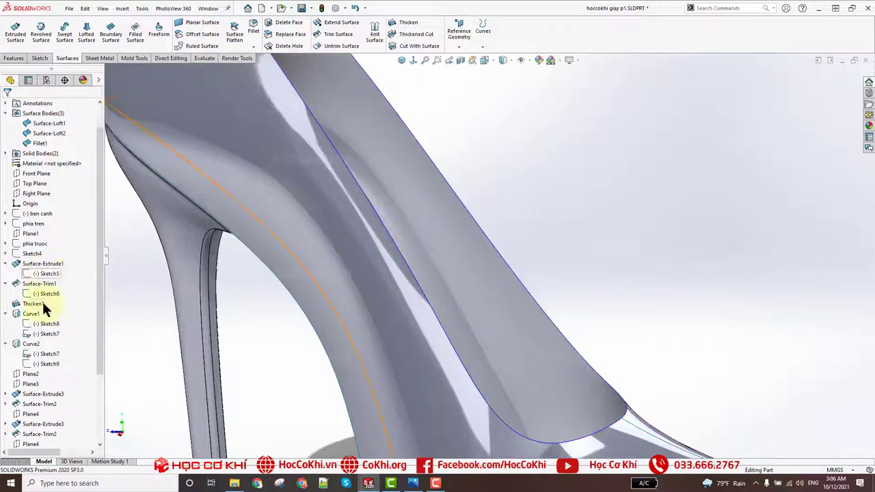
click(38, 304)
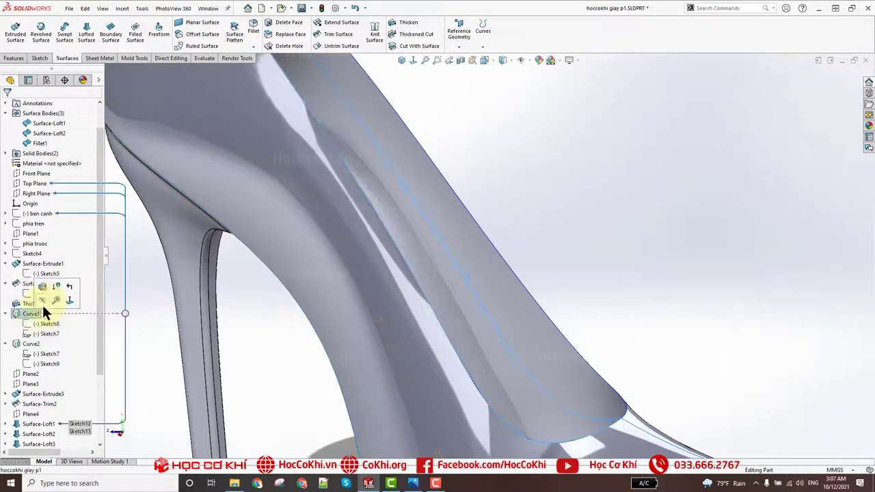
click(33, 347)
key(f)
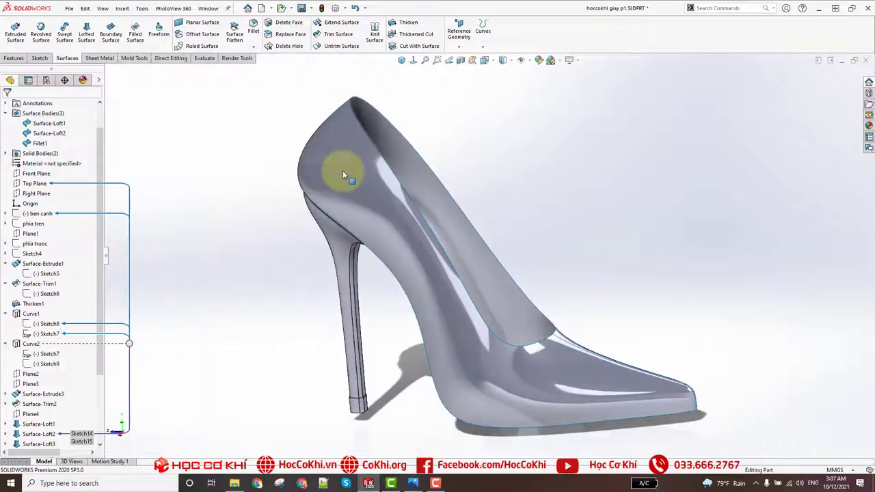
click(343, 170)
click(641, 224)
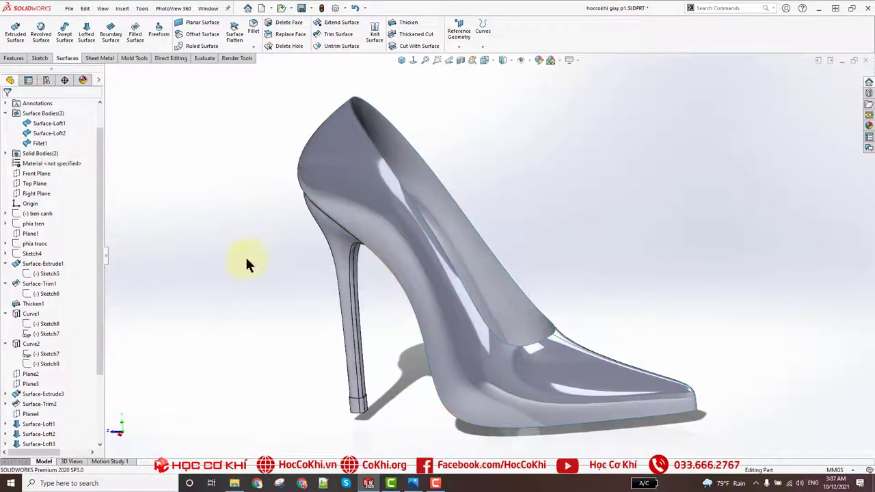
scroll(374, 253, down, 5)
click(378, 211)
key(Escape)
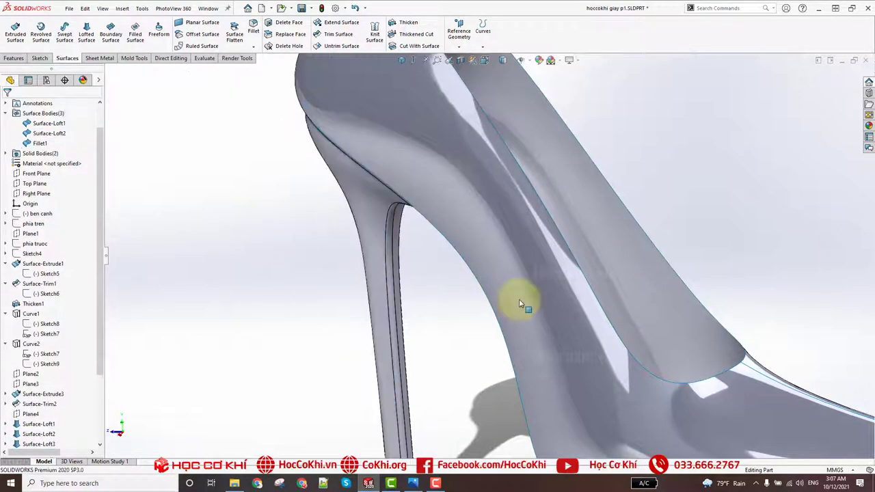
Expand Solid Bodies and select the Thicken1 solid body
mouse_move(531, 322)
middle_down()
mouse_move(606, 303)
mouse_move(617, 357)
mouse_move(672, 293)
mouse_move(694, 236)
mouse_move(709, 247)
mouse_move(518, 230)
mouse_move(519, 247)
mouse_move(550, 128)
mouse_move(490, 313)
middle_up()
scroll(605, 297, up, 5)
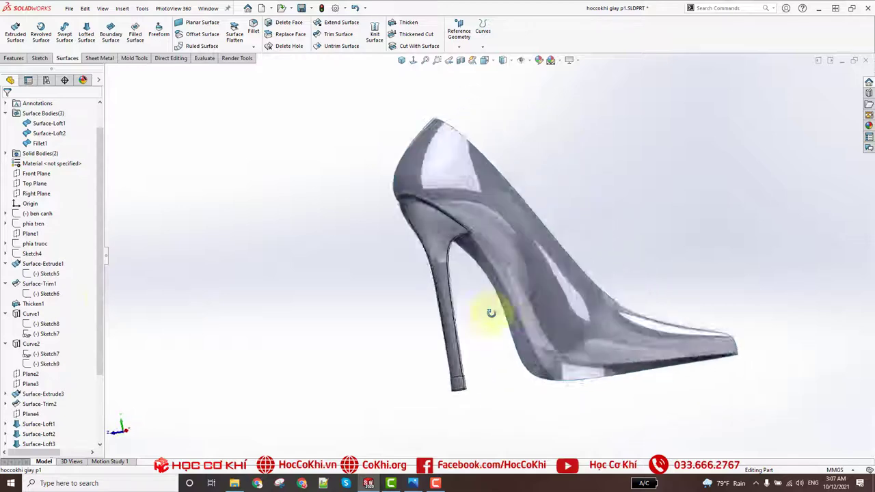
scroll(43, 204, down, 3)
scroll(46, 223, up, 4)
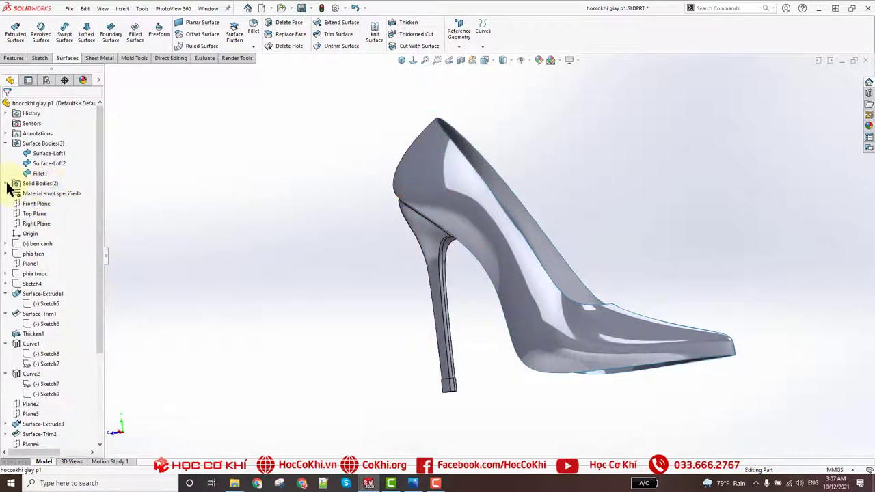
click(6, 183)
click(43, 193)
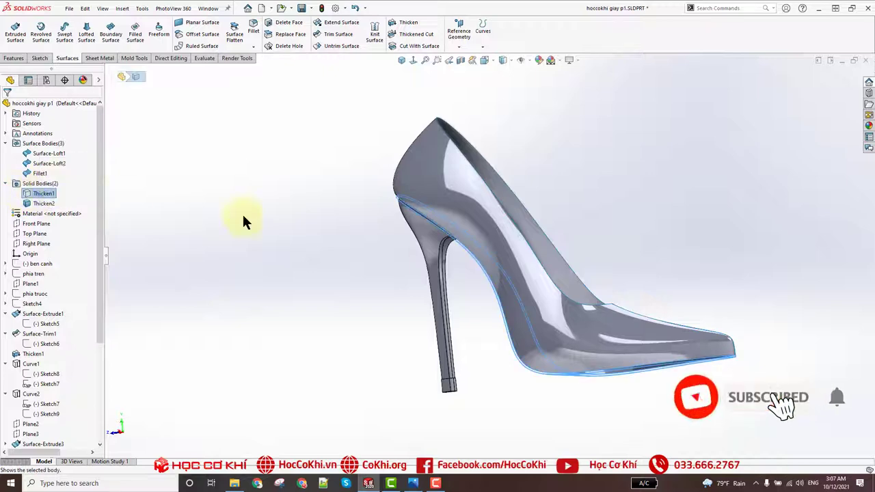
mouse_move(318, 238)
middle_down()
mouse_move(235, 411)
mouse_move(213, 387)
mouse_move(358, 307)
mouse_move(324, 342)
mouse_move(403, 244)
middle_up()
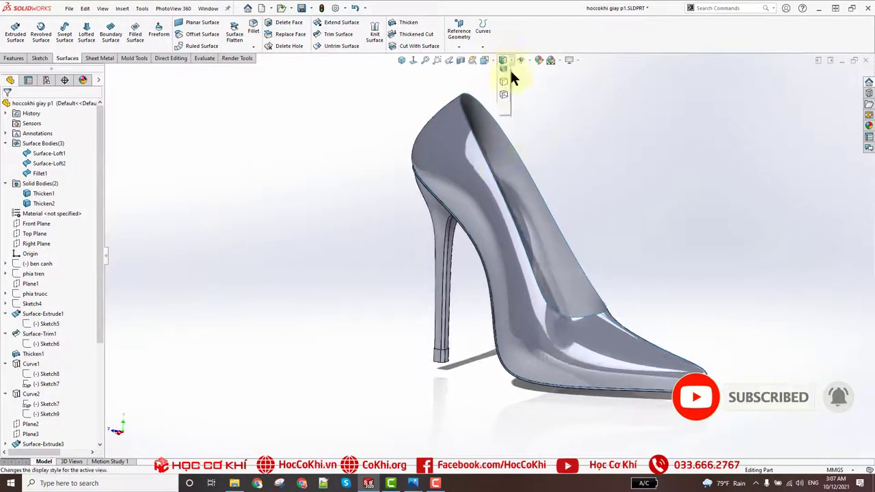
Shade the shoe without edges and orbit into the opening and toward the toe
click(503, 82)
click(573, 60)
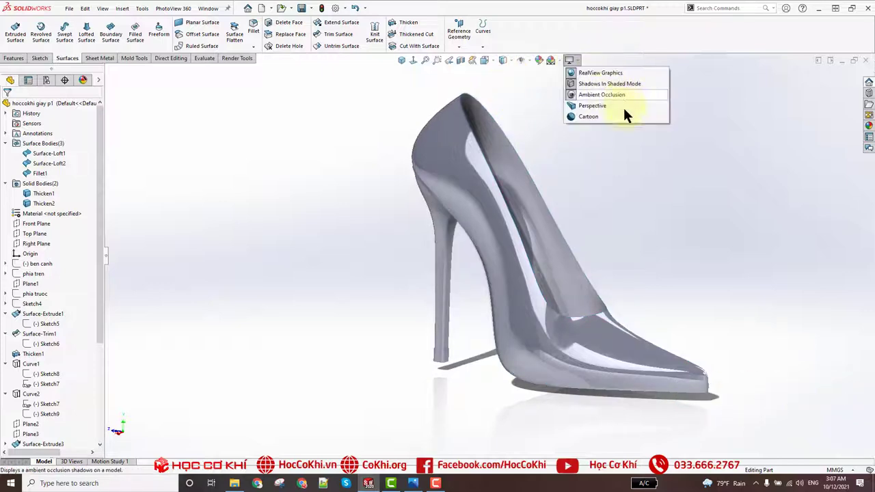
mouse_move(623, 144)
middle_down()
mouse_move(660, 263)
mouse_move(537, 264)
mouse_move(647, 320)
mouse_move(574, 104)
middle_up()
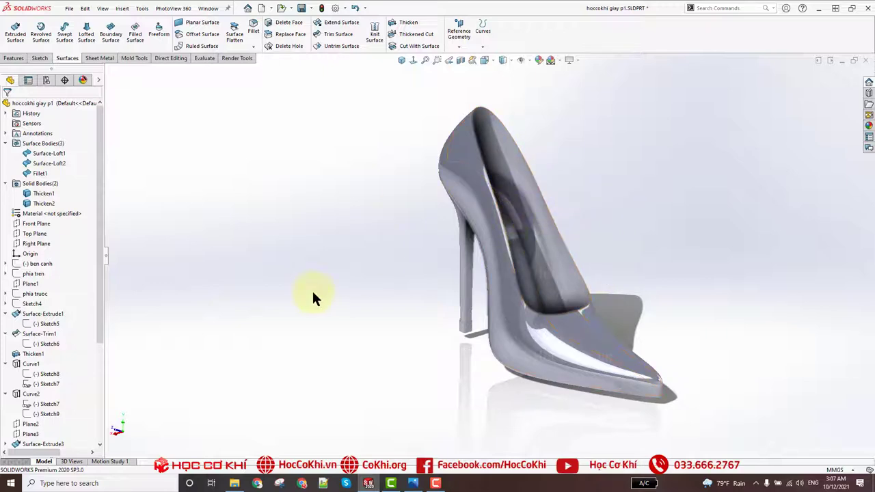
mouse_move(439, 254)
middle_down()
mouse_move(385, 268)
mouse_move(411, 346)
mouse_move(341, 206)
mouse_move(324, 363)
mouse_move(279, 268)
mouse_move(409, 242)
mouse_move(424, 367)
mouse_move(582, 293)
middle_up()
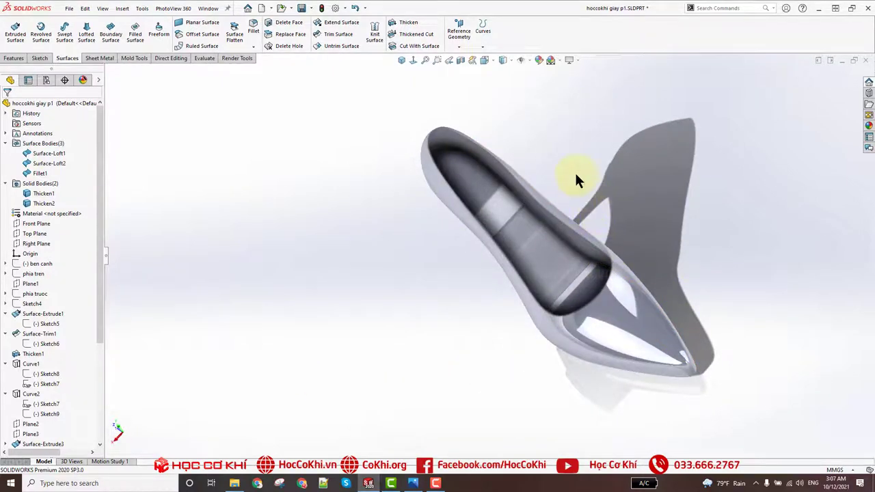
mouse_move(402, 295)
middle_down()
mouse_move(439, 215)
mouse_move(586, 225)
mouse_move(596, 371)
mouse_move(469, 117)
mouse_move(471, 230)
mouse_move(414, 217)
mouse_move(441, 187)
mouse_move(700, 324)
middle_up()
Fit the shoe to the view and zoom in on it from the side
scroll(594, 357, down, 5)
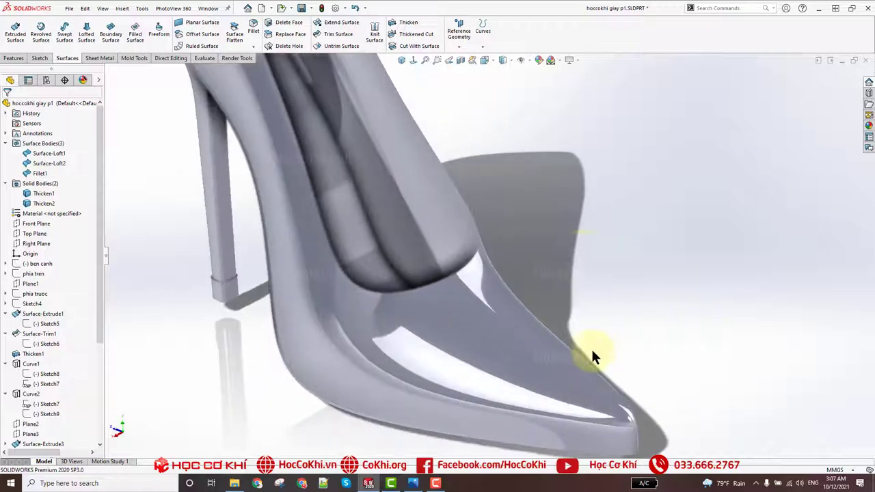
middle_drag(549, 353, 478, 299)
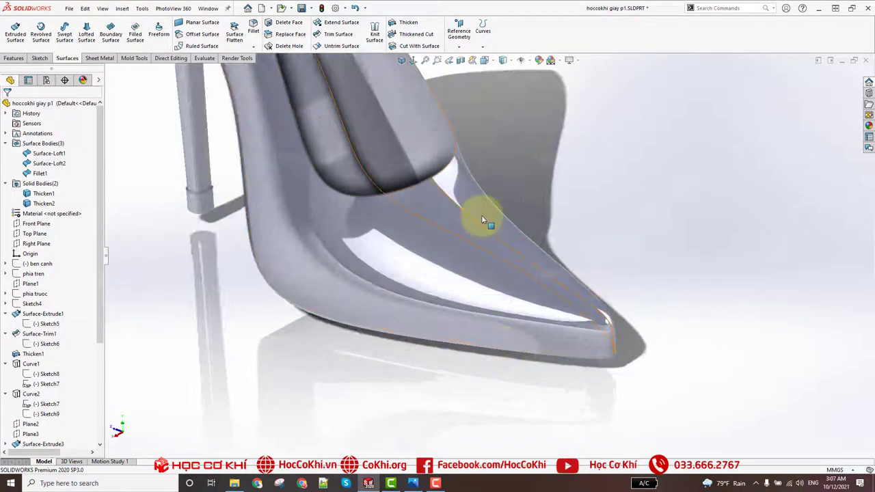
middle_drag(479, 217, 594, 158)
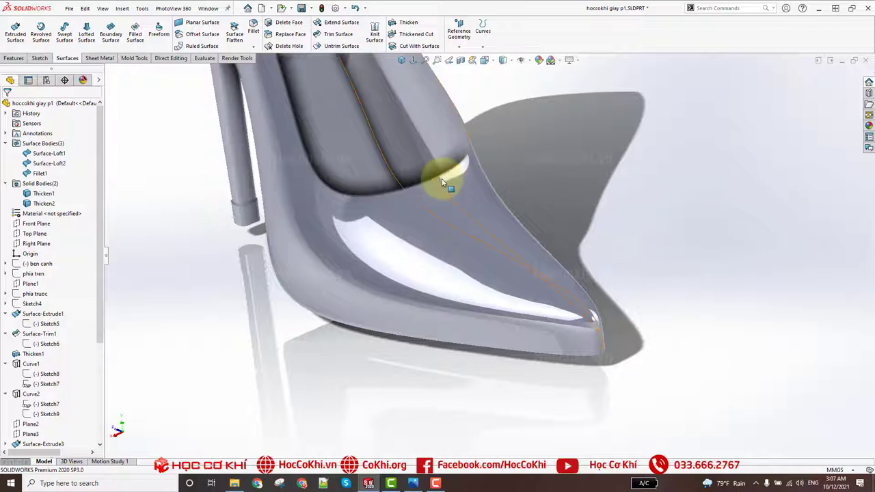
key(f)
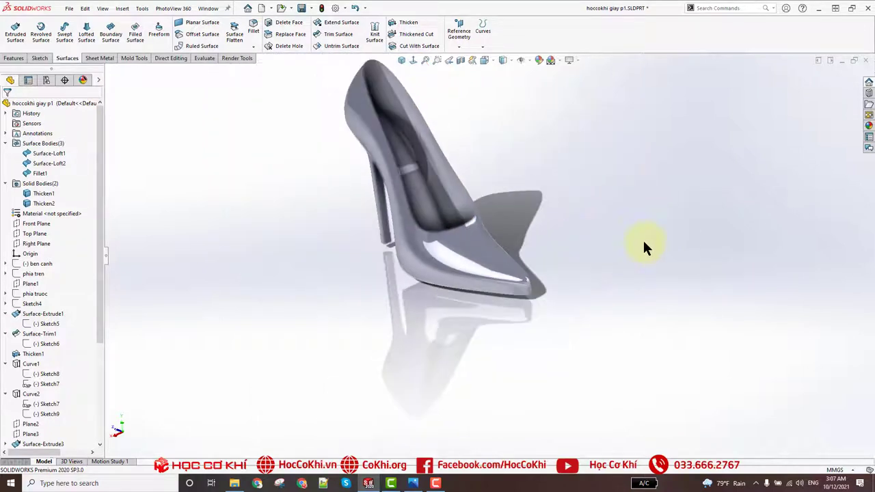
mouse_move(643, 244)
middle_down()
mouse_move(560, 161)
mouse_move(682, 212)
mouse_move(623, 219)
mouse_move(517, 195)
mouse_move(540, 216)
mouse_move(376, 196)
mouse_move(427, 263)
middle_up()
scroll(377, 195, down, 3)
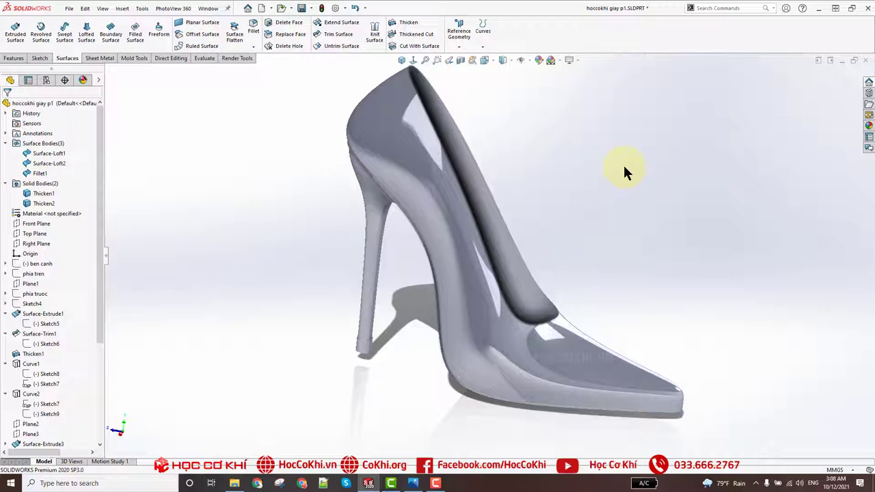
click(867, 128)
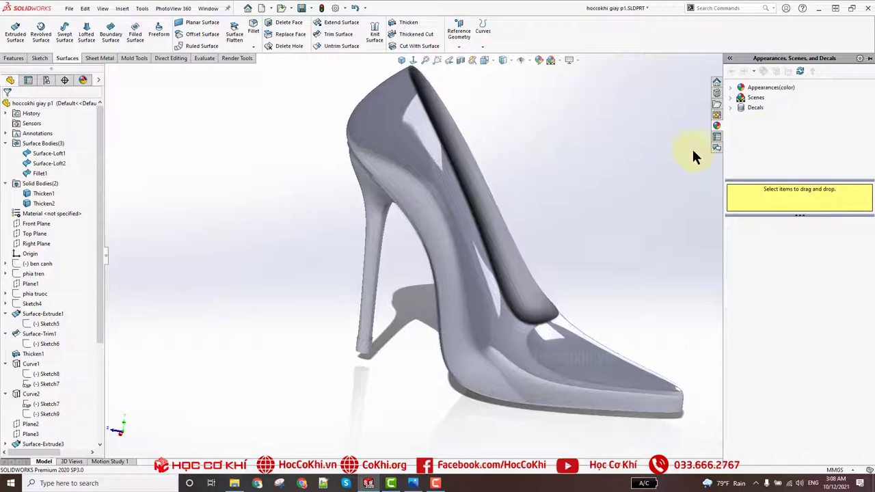
click(304, 195)
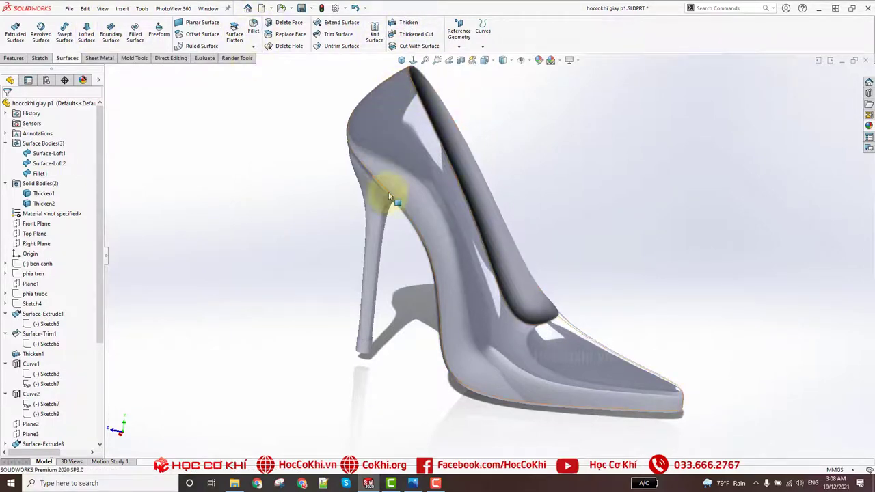
middle_drag(380, 221, 498, 111)
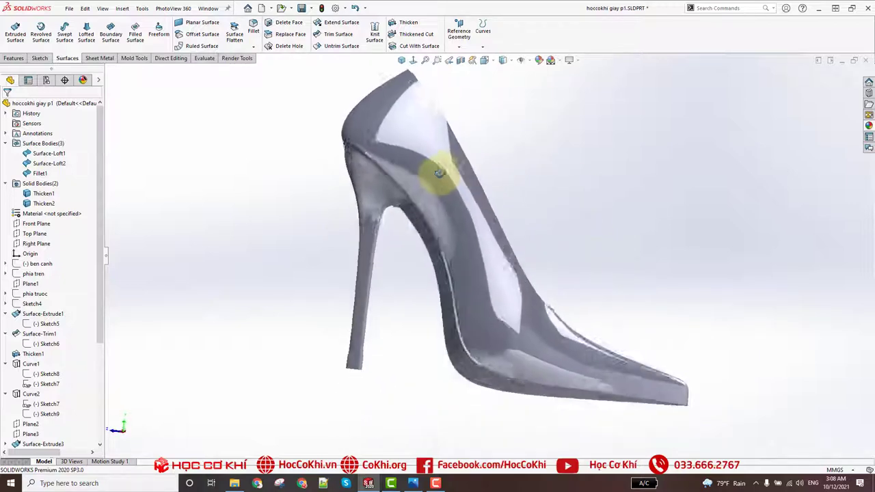
mouse_move(353, 206)
middle_down()
mouse_move(631, 202)
mouse_move(549, 231)
middle_up()
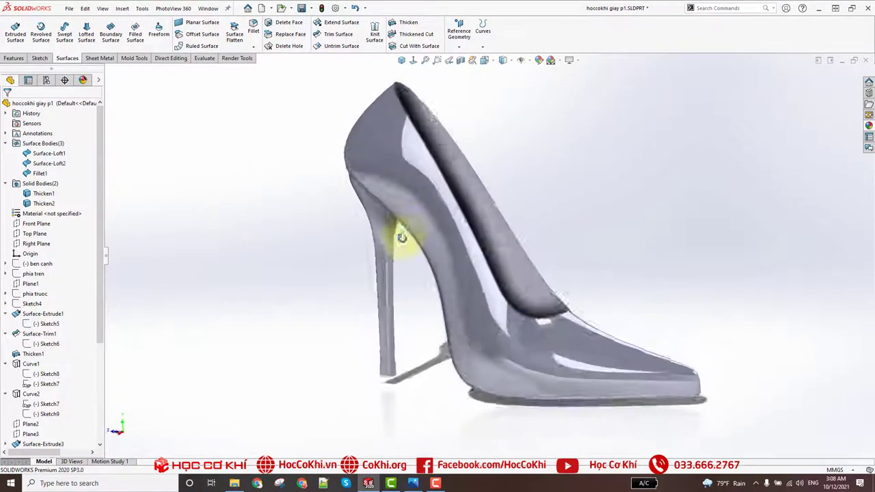
middle_drag(576, 176, 350, 183)
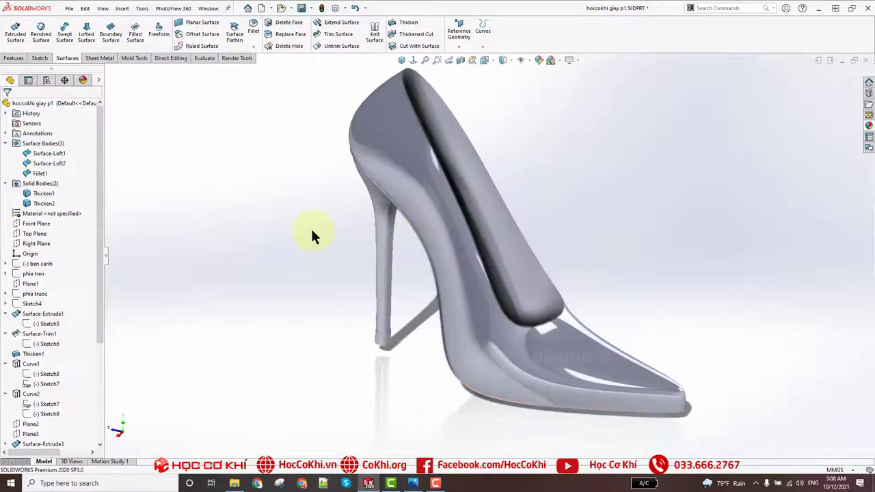
middle_drag(312, 234, 547, 164)
middle_drag(635, 342, 410, 102)
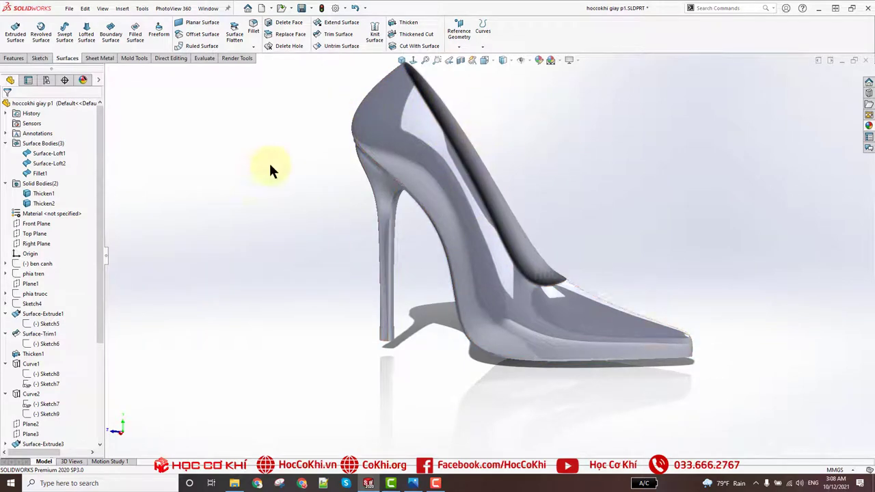
middle_drag(424, 288, 463, 288)
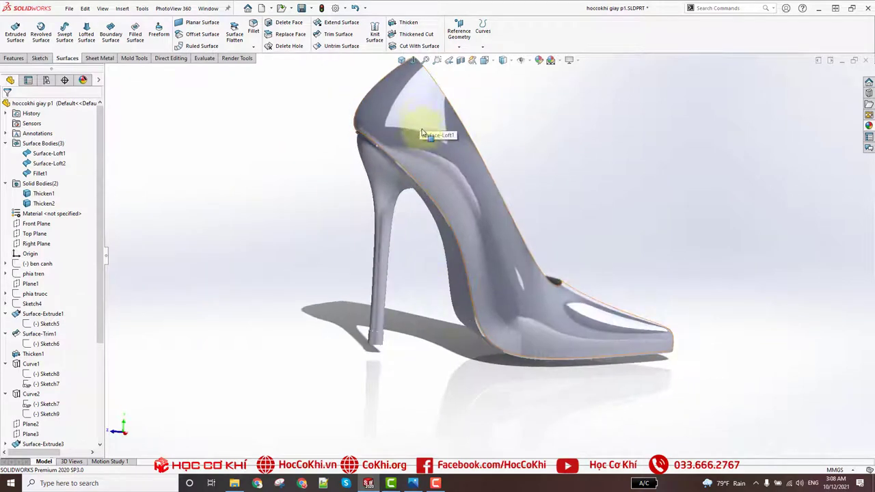
mouse_move(422, 132)
middle_down()
mouse_move(387, 147)
mouse_move(404, 166)
middle_up()
scroll(518, 151, down, 3)
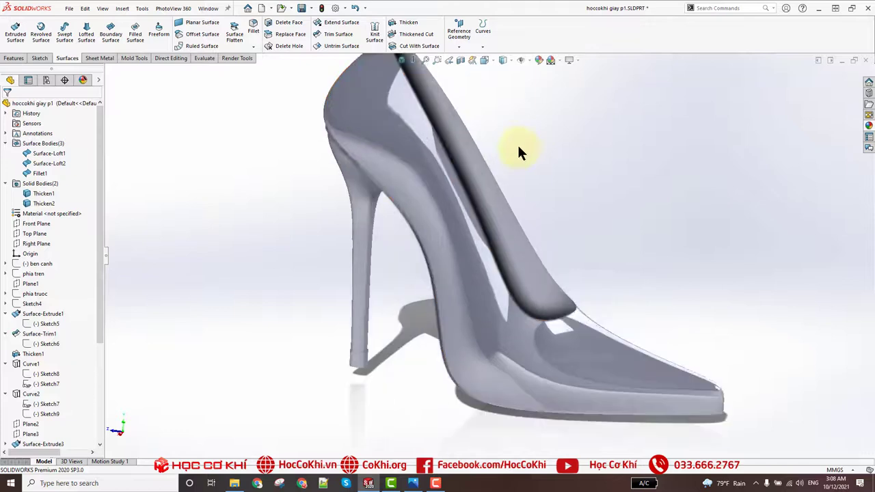
scroll(518, 152, up, 1)
mouse_move(438, 237)
middle_down()
mouse_move(410, 230)
mouse_move(448, 244)
middle_up()
scroll(428, 177, down, 2)
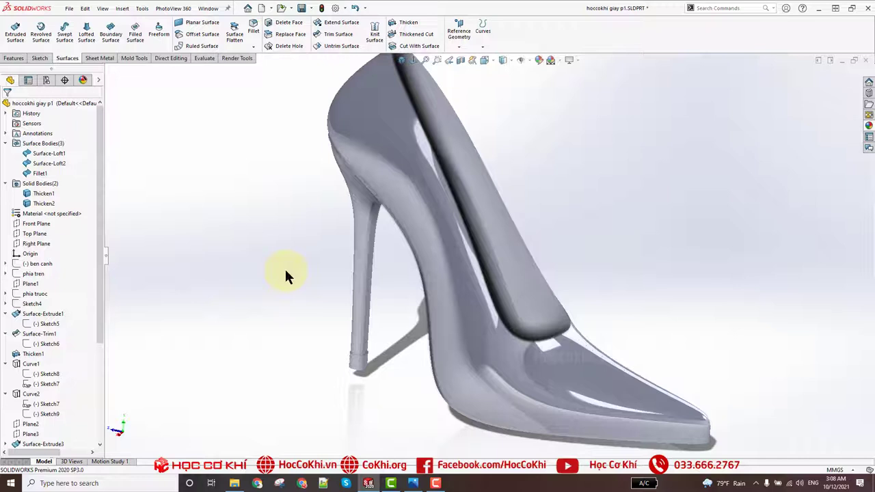
Launch Chrome and go to hoccokhi.vn
click(259, 483)
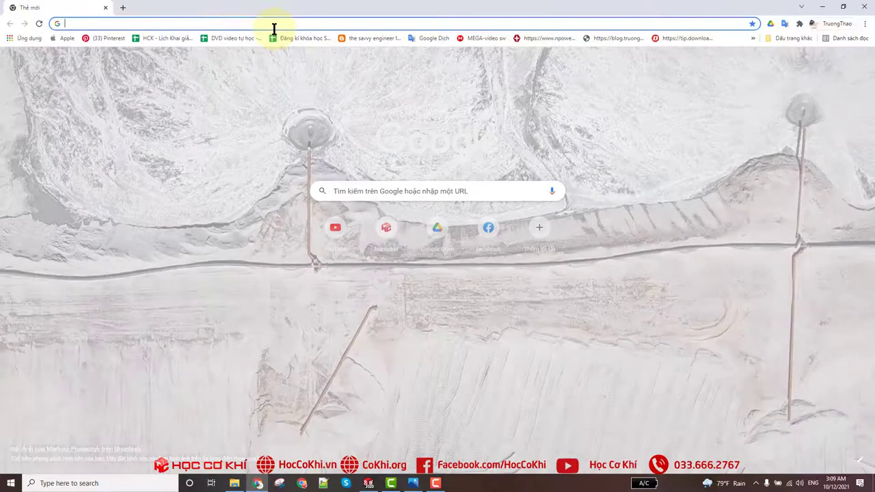
click(273, 28)
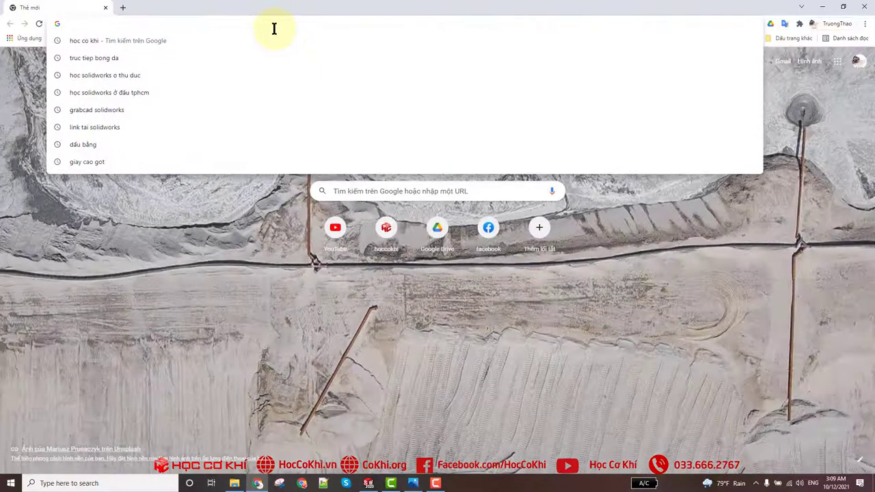
text(hocco)
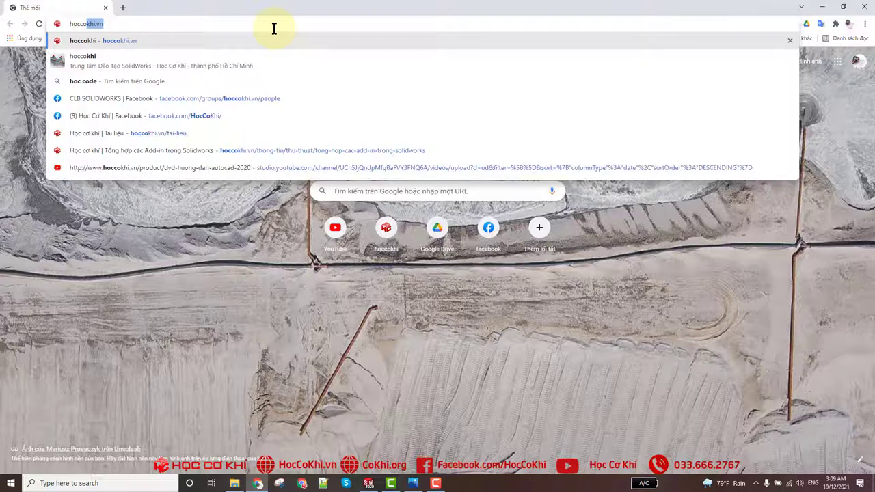
text(khi.vn)
key(Return)
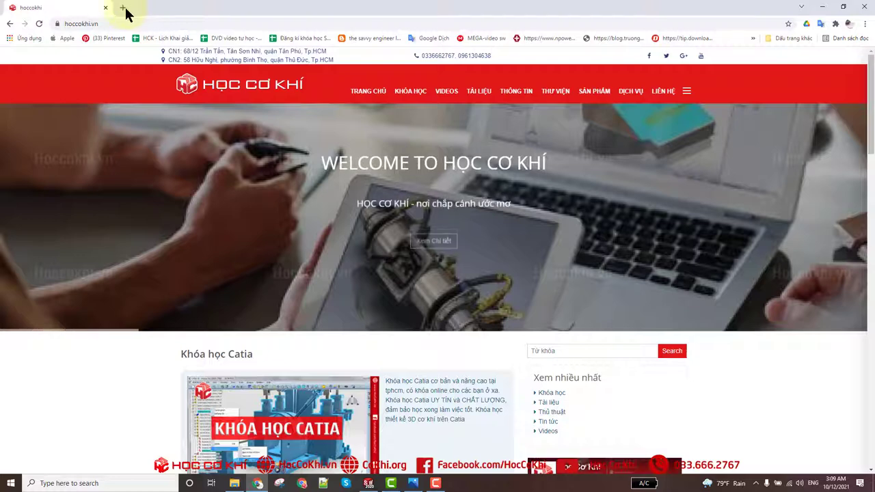
Load cokhi.org in a second browser tab
click(124, 8)
text(c)
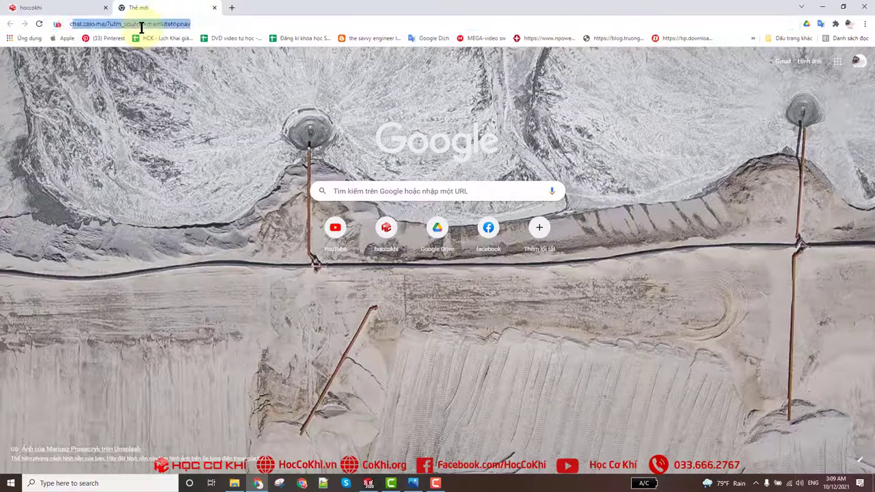
text(khi)
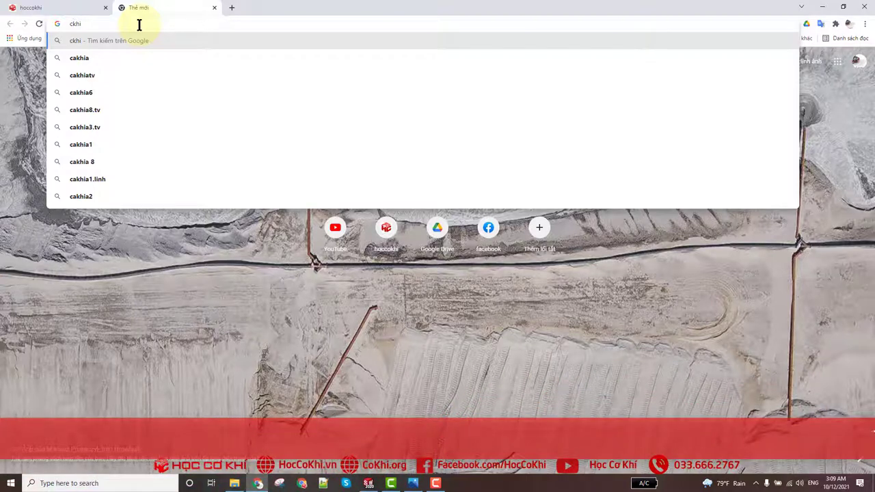
text(o)
text(.o)
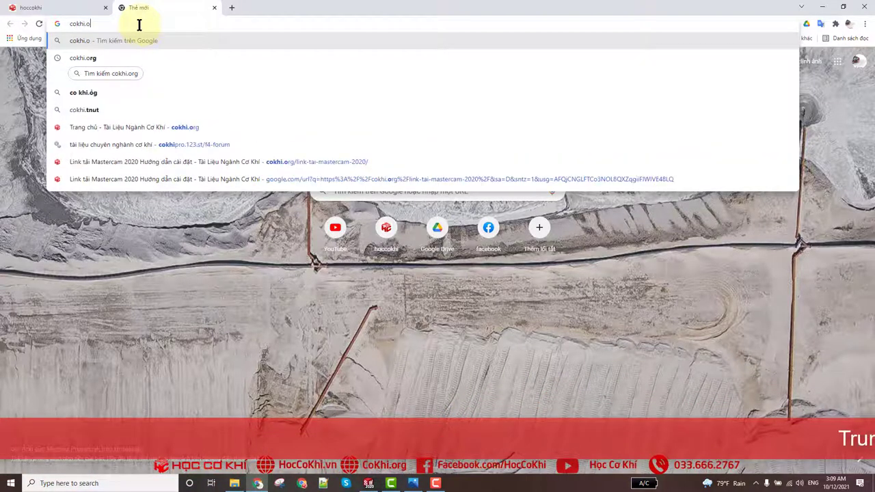
text(rg)
key(Return)
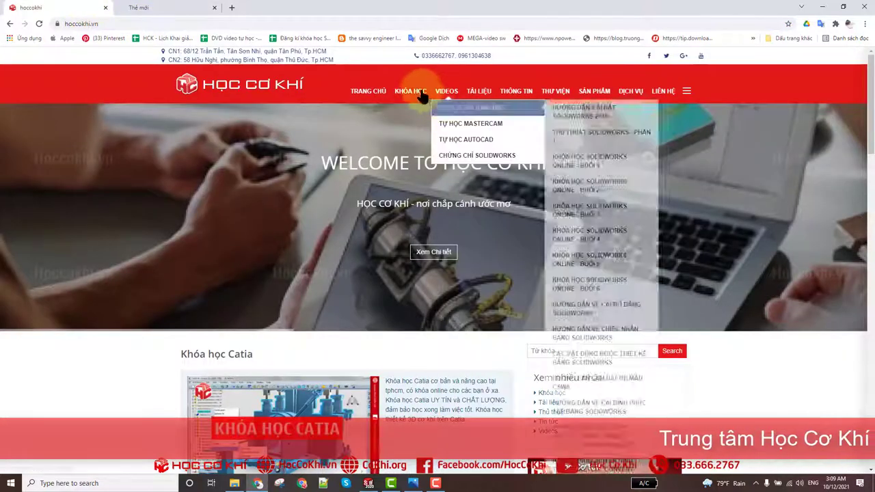
mouse_move(479, 91)
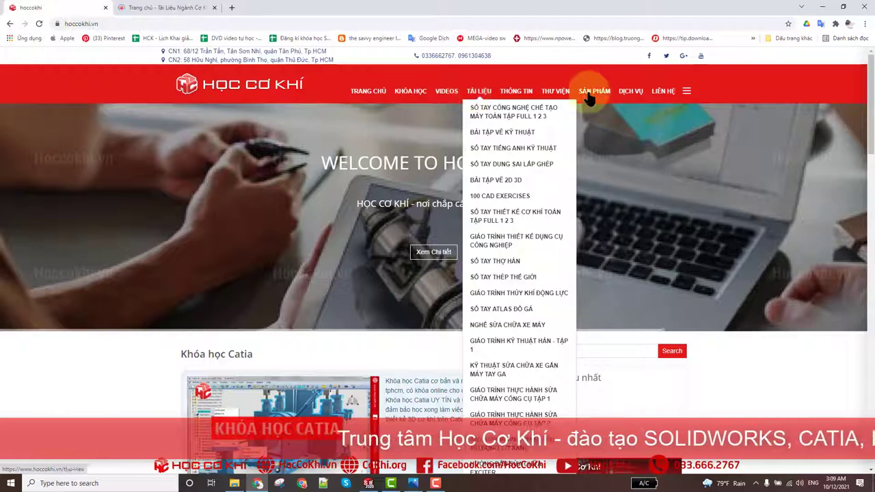
Scroll down through the cokhi.org page and back up to the top
click(192, 7)
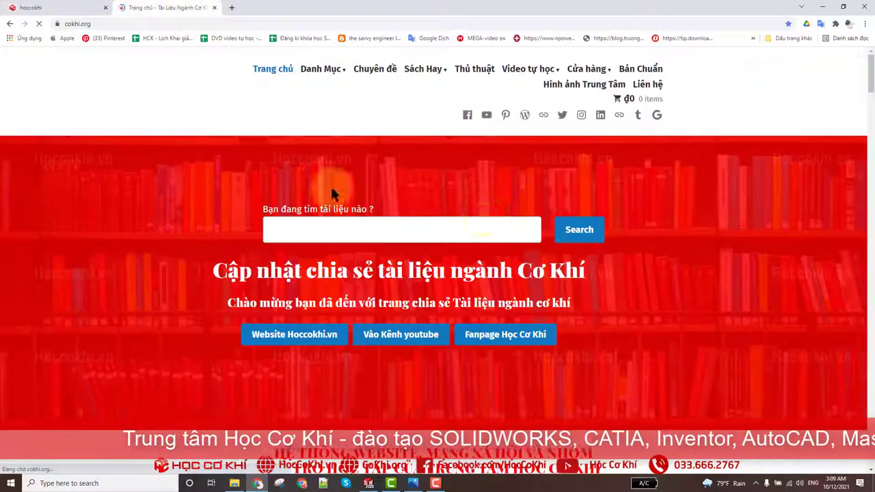
scroll(302, 189, down, 1)
scroll(449, 240, down, 5)
scroll(448, 236, down, 5)
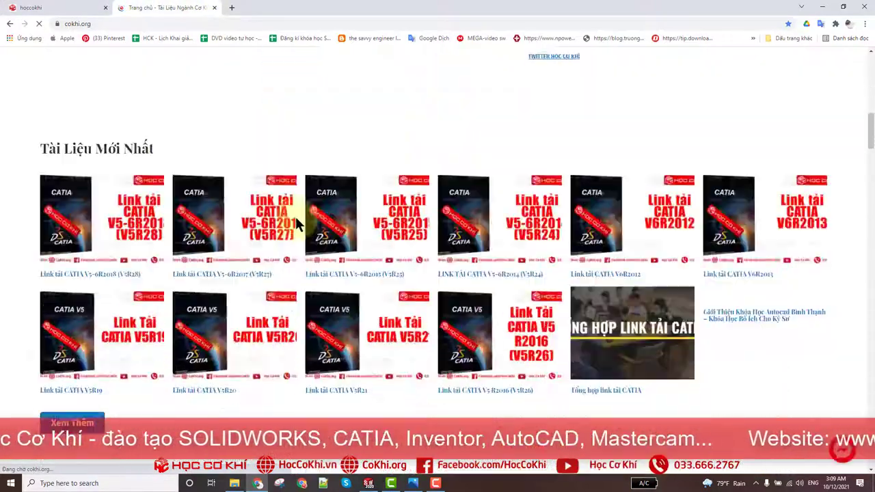
scroll(452, 233, down, 2)
scroll(460, 229, down, 2)
scroll(105, 257, down, 2)
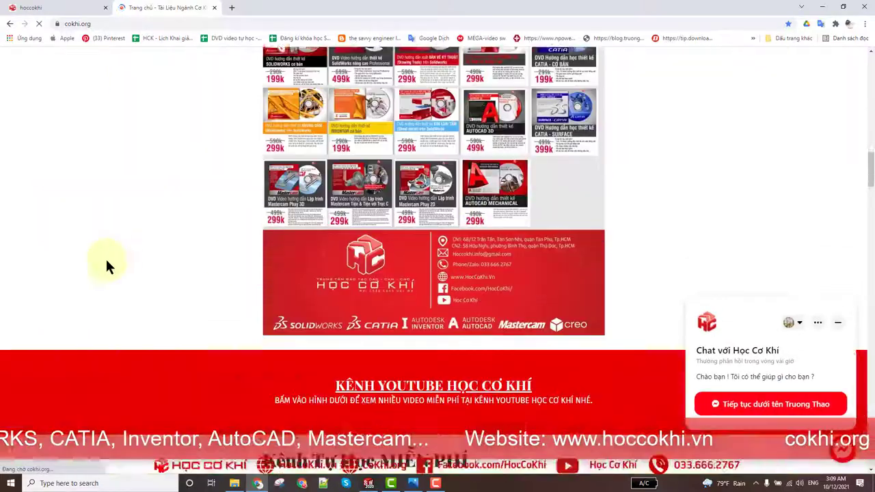
scroll(106, 257, down, 3)
scroll(105, 257, down, 2)
scroll(354, 230, down, 3)
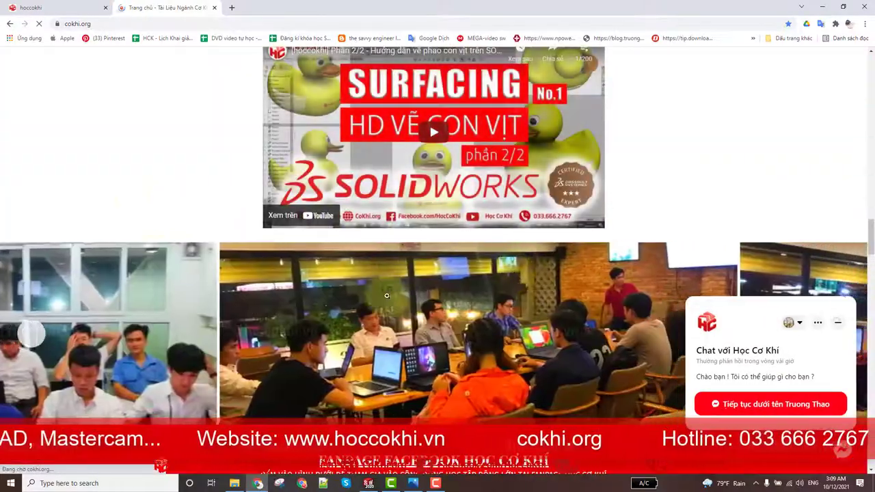
scroll(354, 229, down, 2)
scroll(336, 319, down, 3)
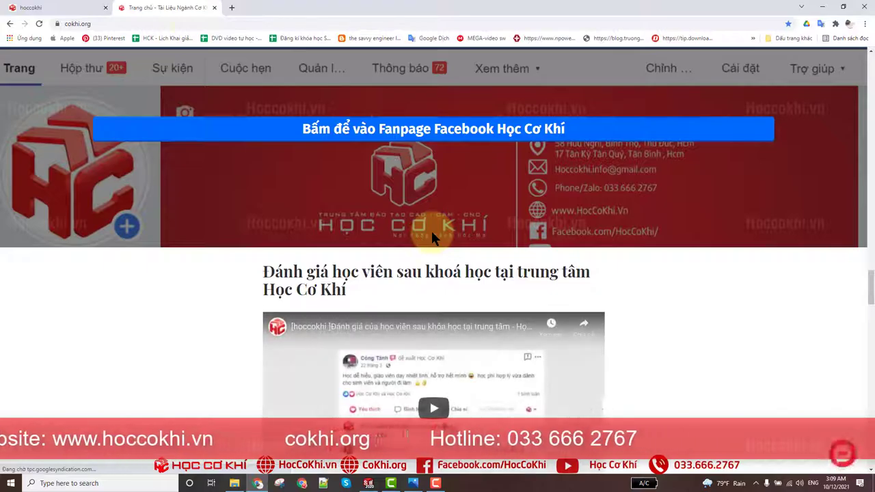
scroll(350, 181, up, 3)
scroll(351, 184, up, 5)
scroll(350, 182, up, 5)
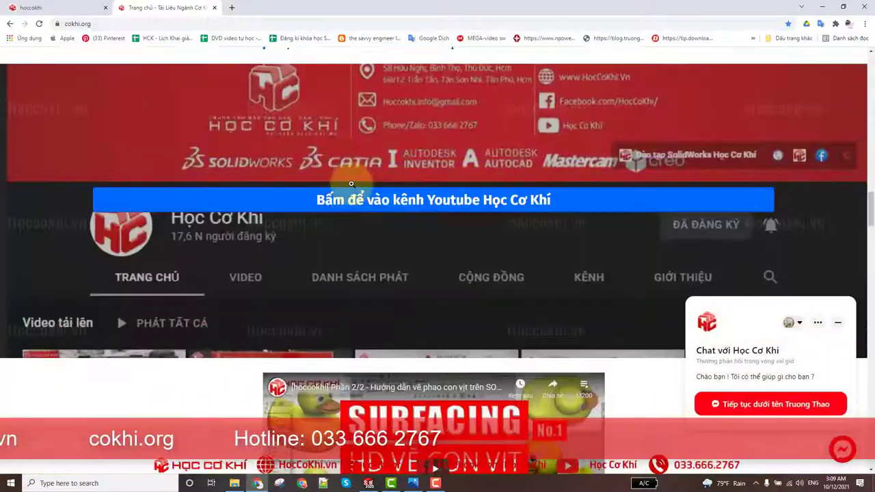
scroll(350, 182, up, 5)
scroll(350, 180, up, 5)
scroll(350, 180, up, 5)
scroll(350, 179, up, 3)
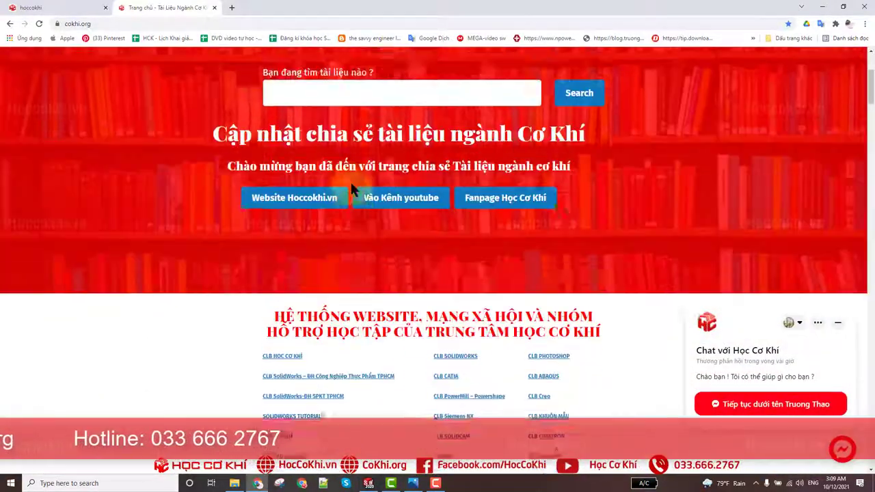
scroll(350, 180, up, 3)
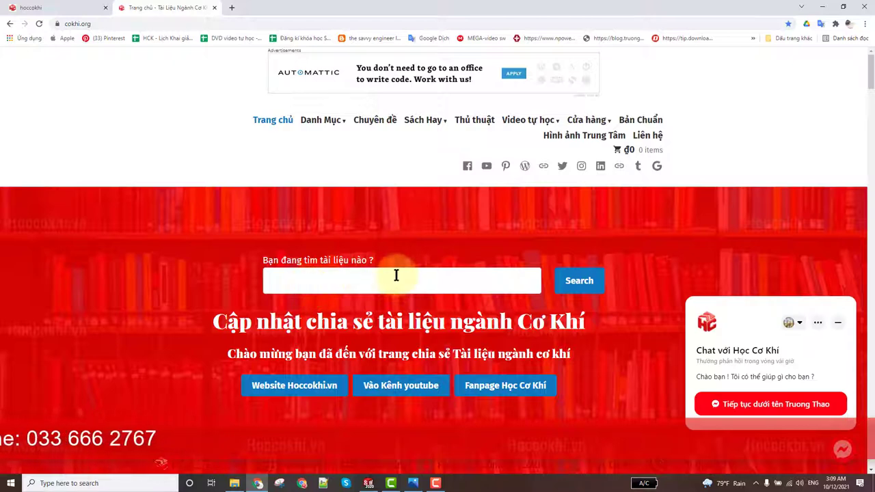
Return to the hoccokhi.vn tab and browse its homepage
click(51, 10)
scroll(568, 181, down, 2)
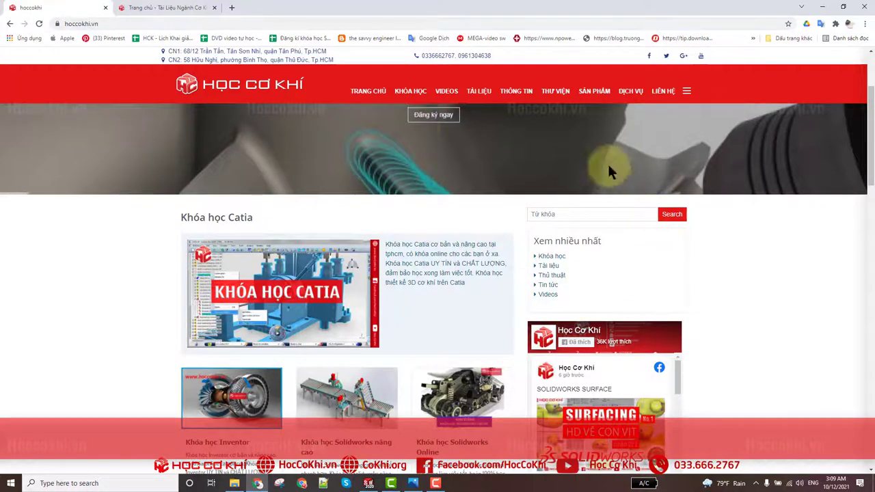
scroll(334, 260, up, 2)
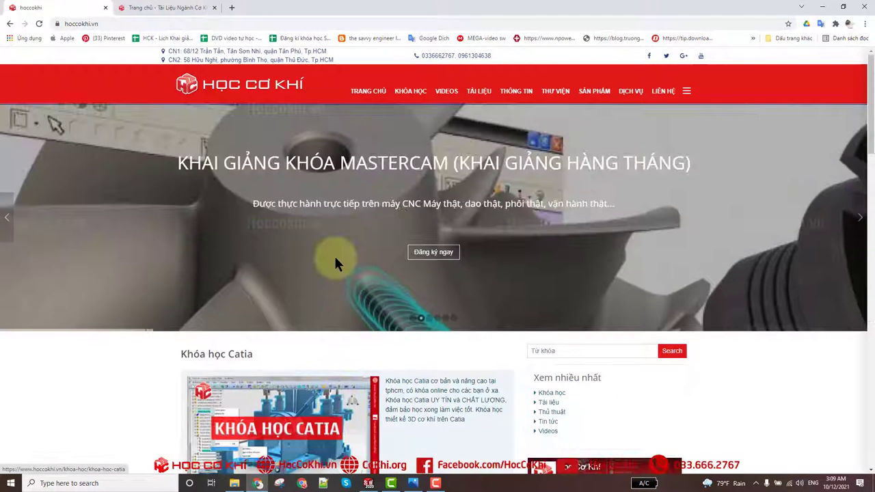